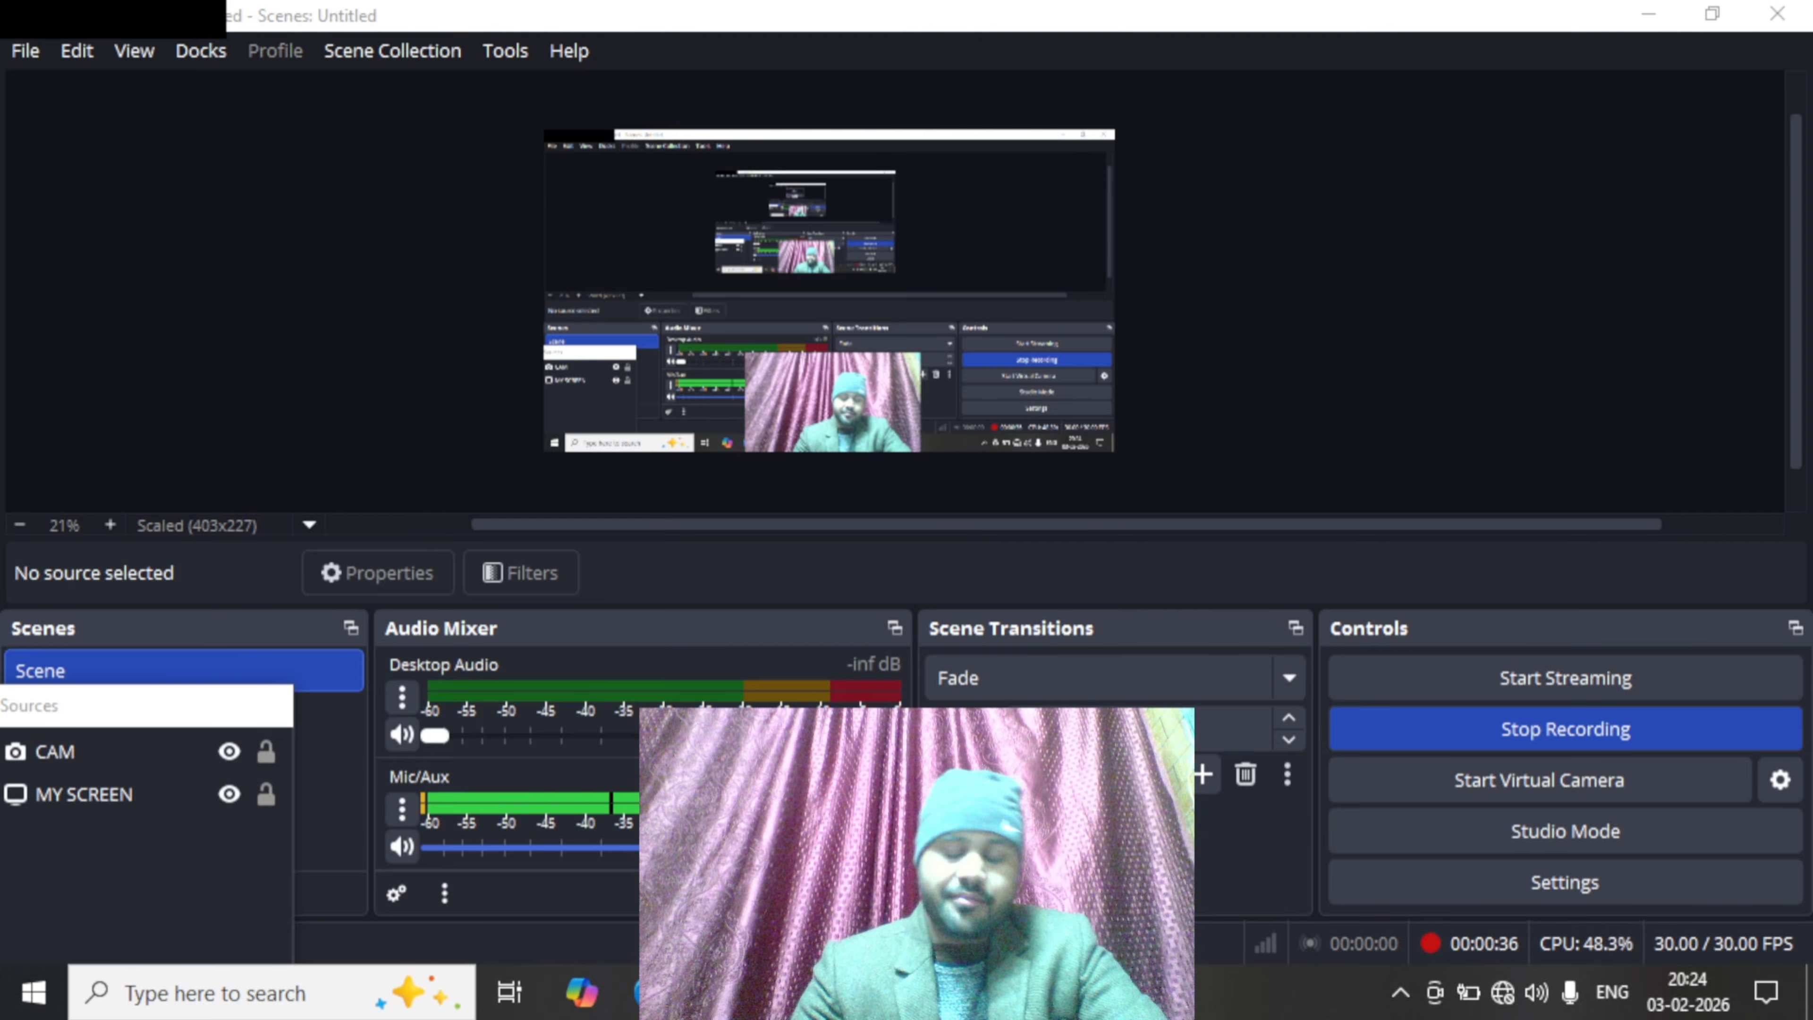
Switch to TallyPrime, review the company's Balance Sheet, and return to the Gateway of Tally
{"action": "key", "text": "alt+Tab"}
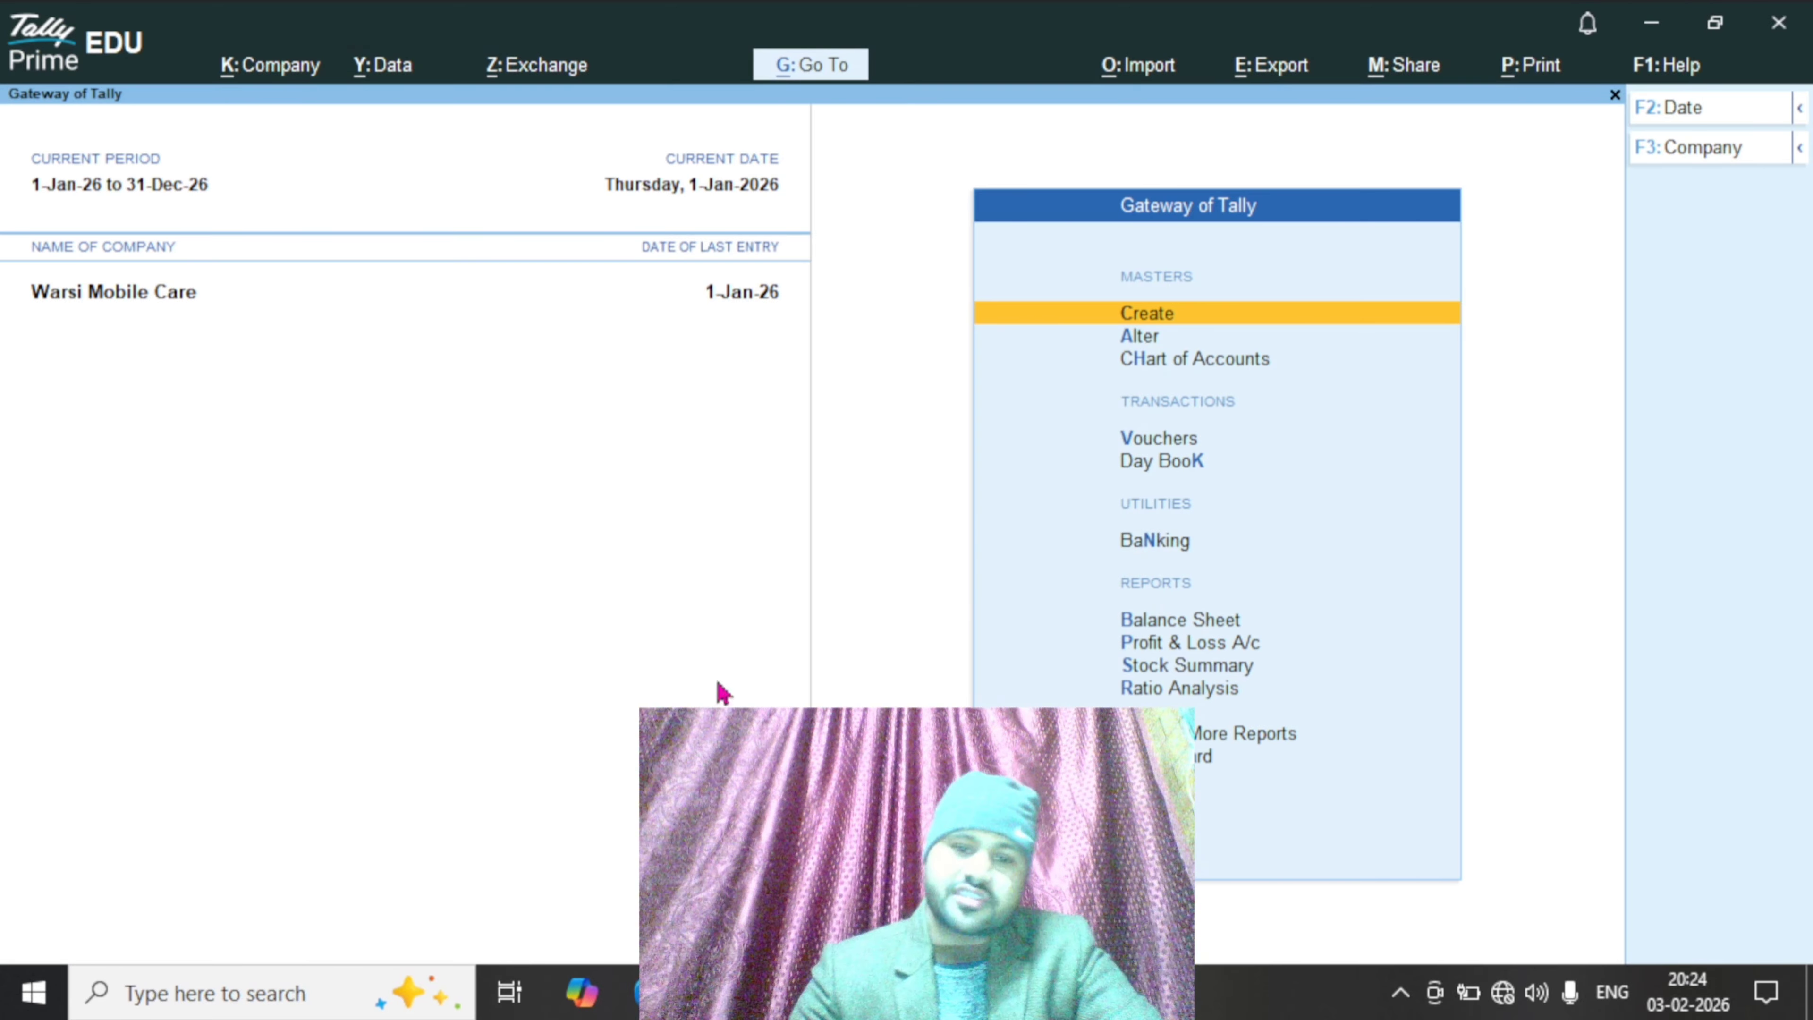
{"action": "key", "text": "Down"}
{"action": "key", "text": "Down"}
{"action": "key", "text": "Down"}
{"action": "key", "text": "Down"}
{"action": "key", "text": "Down"}
{"action": "key", "text": "Down"}
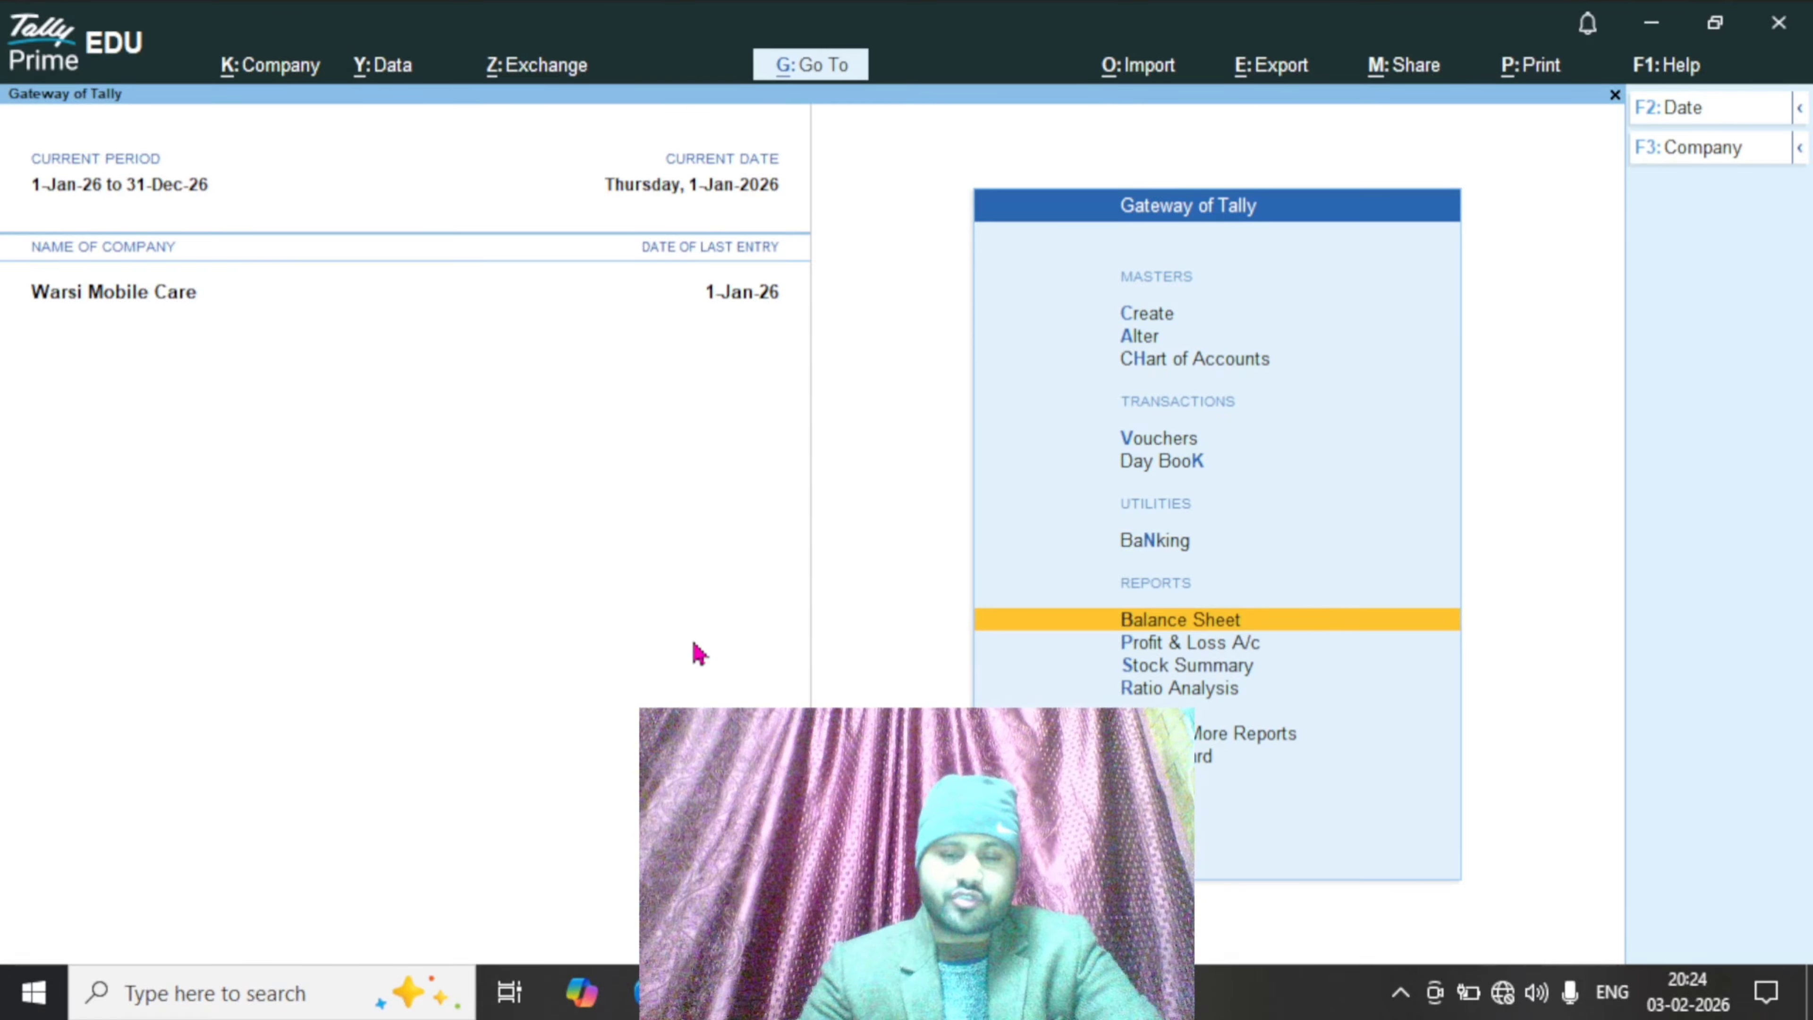
{"action": "key", "text": "Return"}
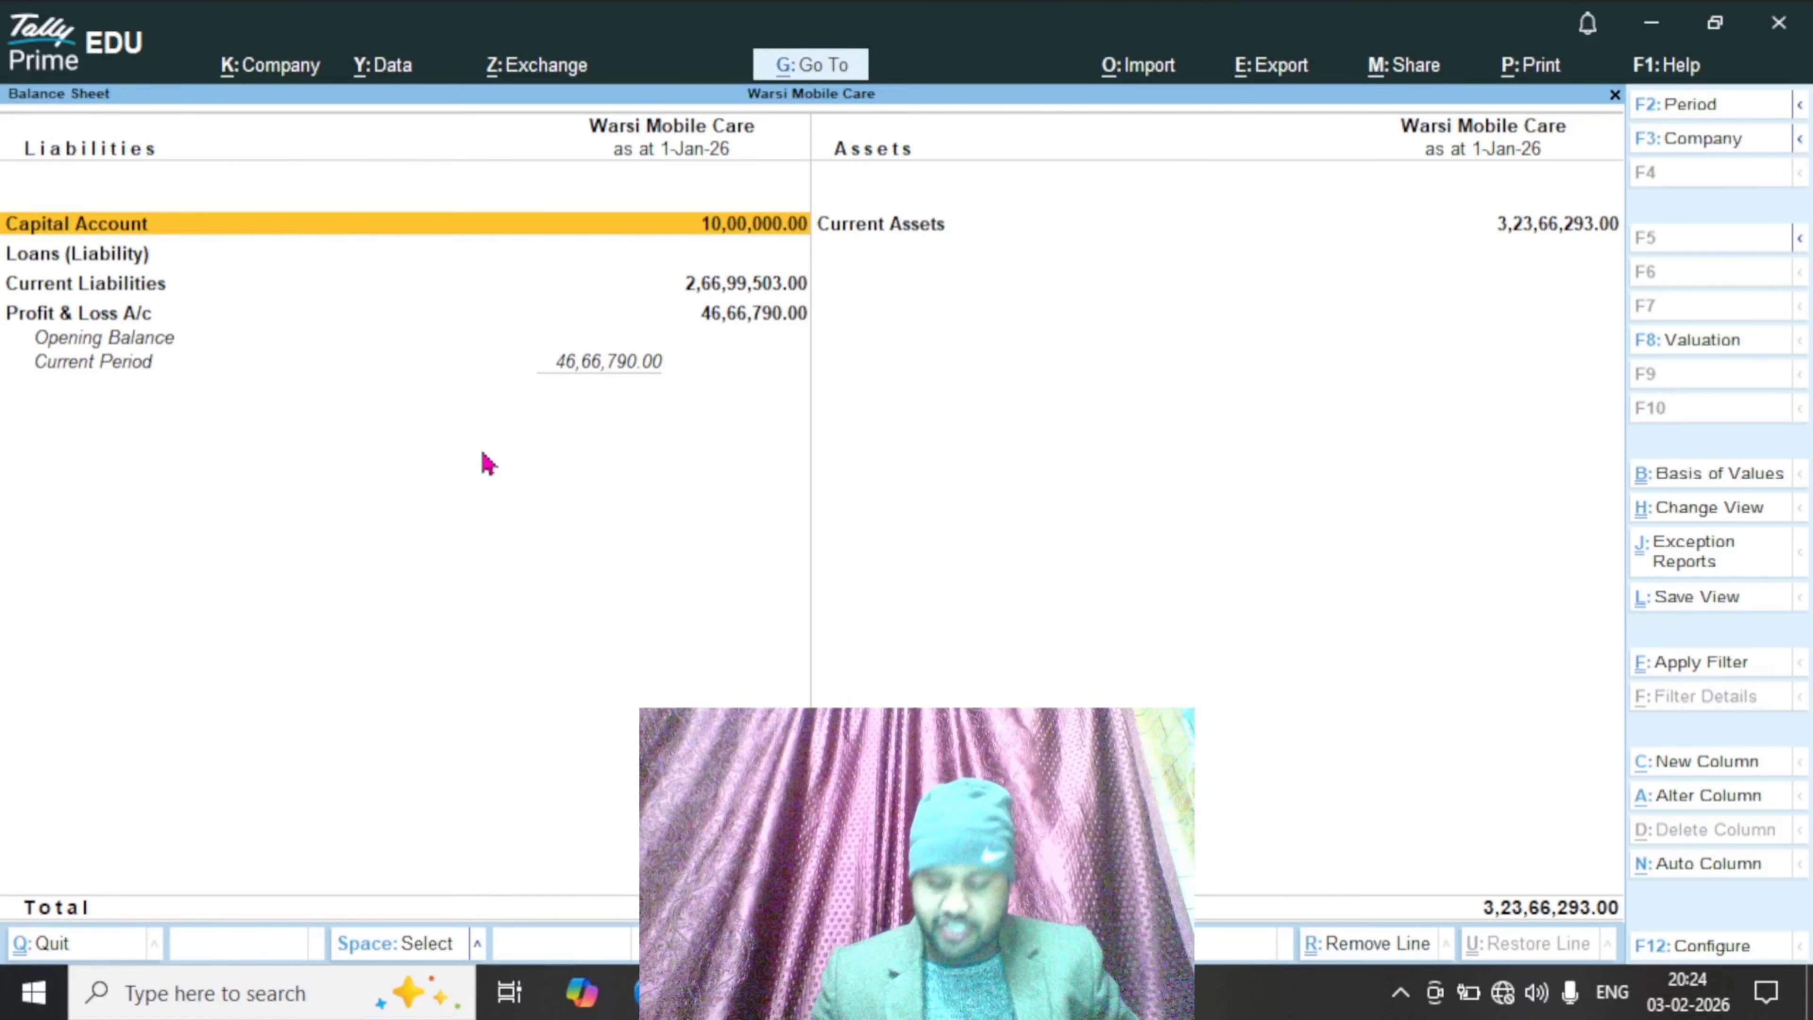
{"action": "key", "text": "Down"}
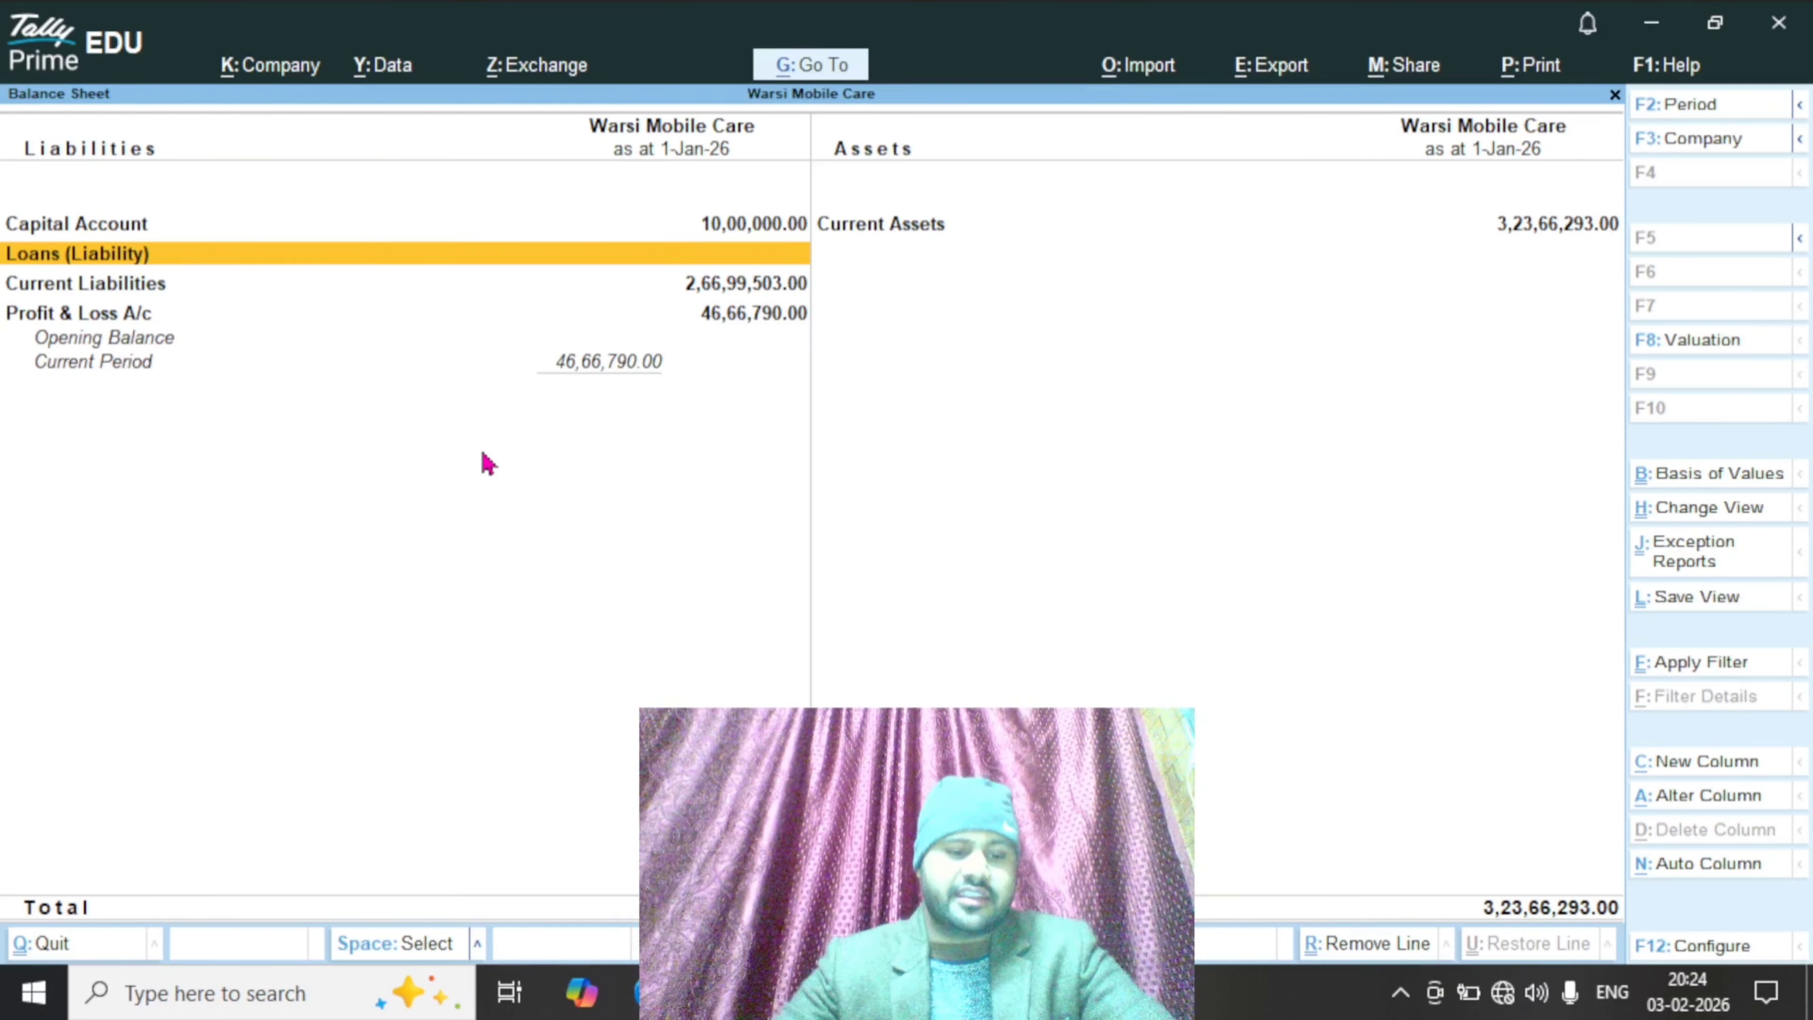
{"action": "key", "text": "Escape"}
{"action": "key", "text": "Escape"}
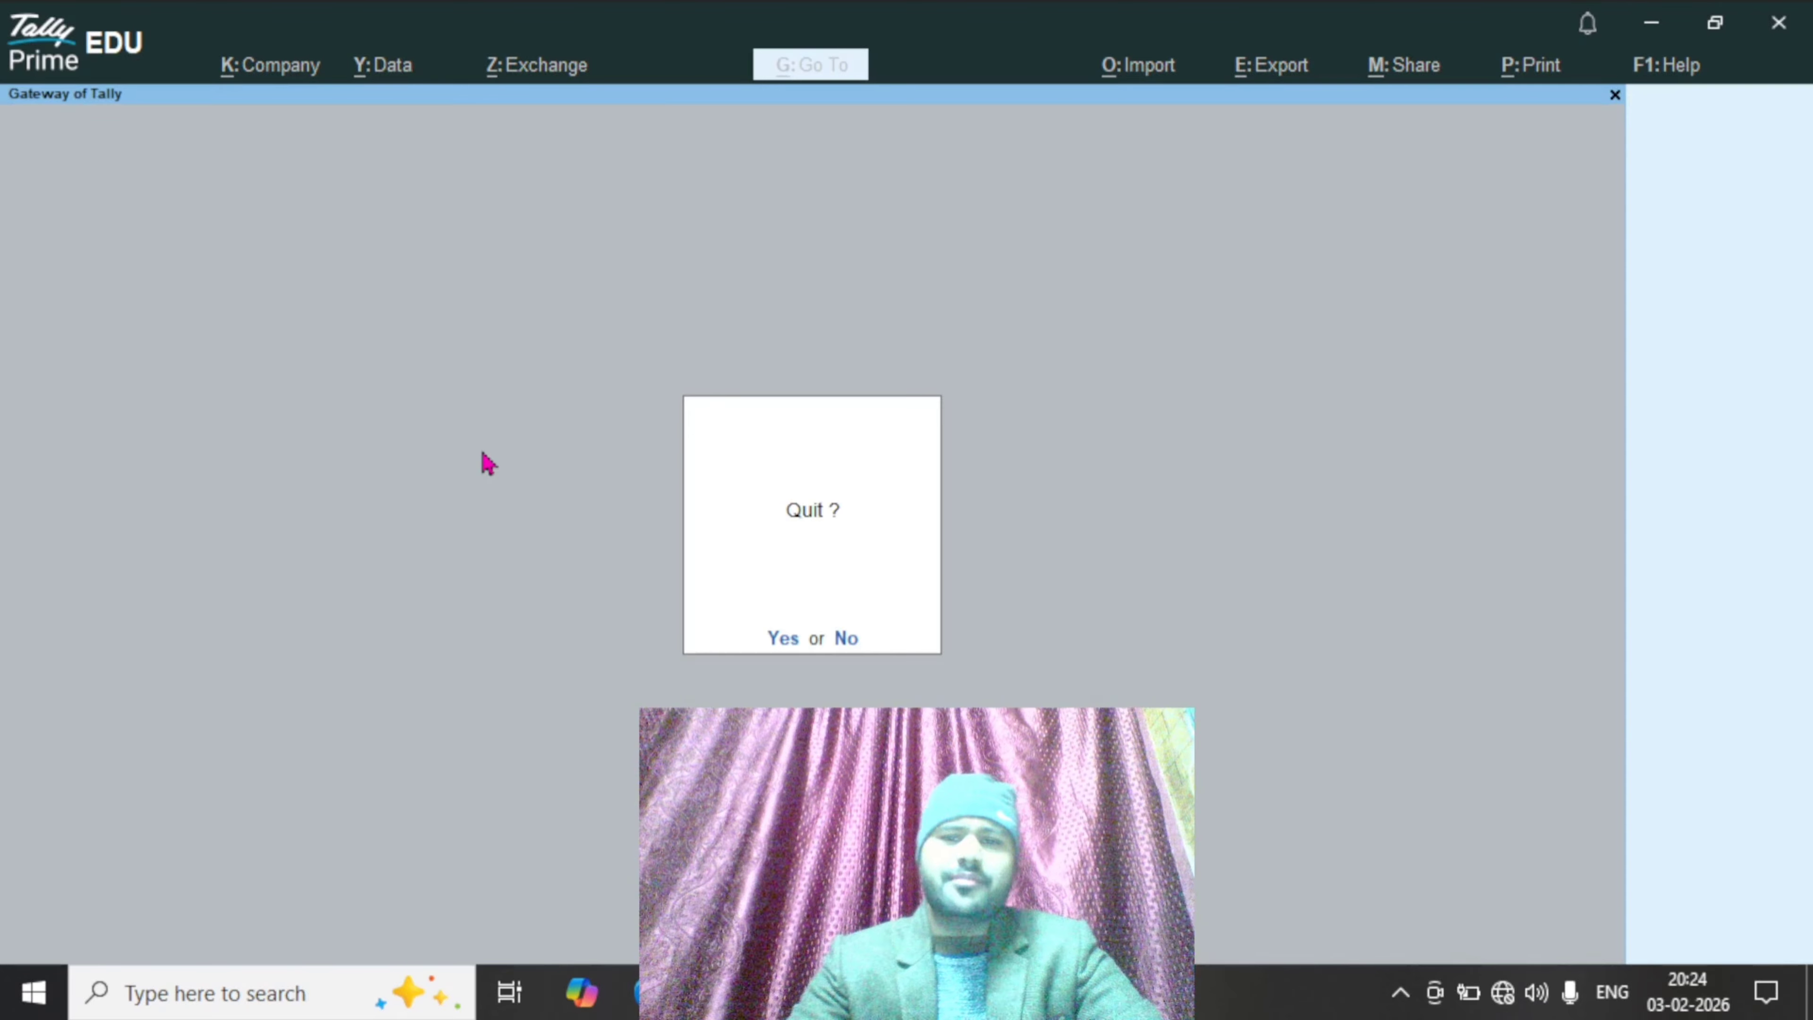
{"action": "key", "text": "Escape"}
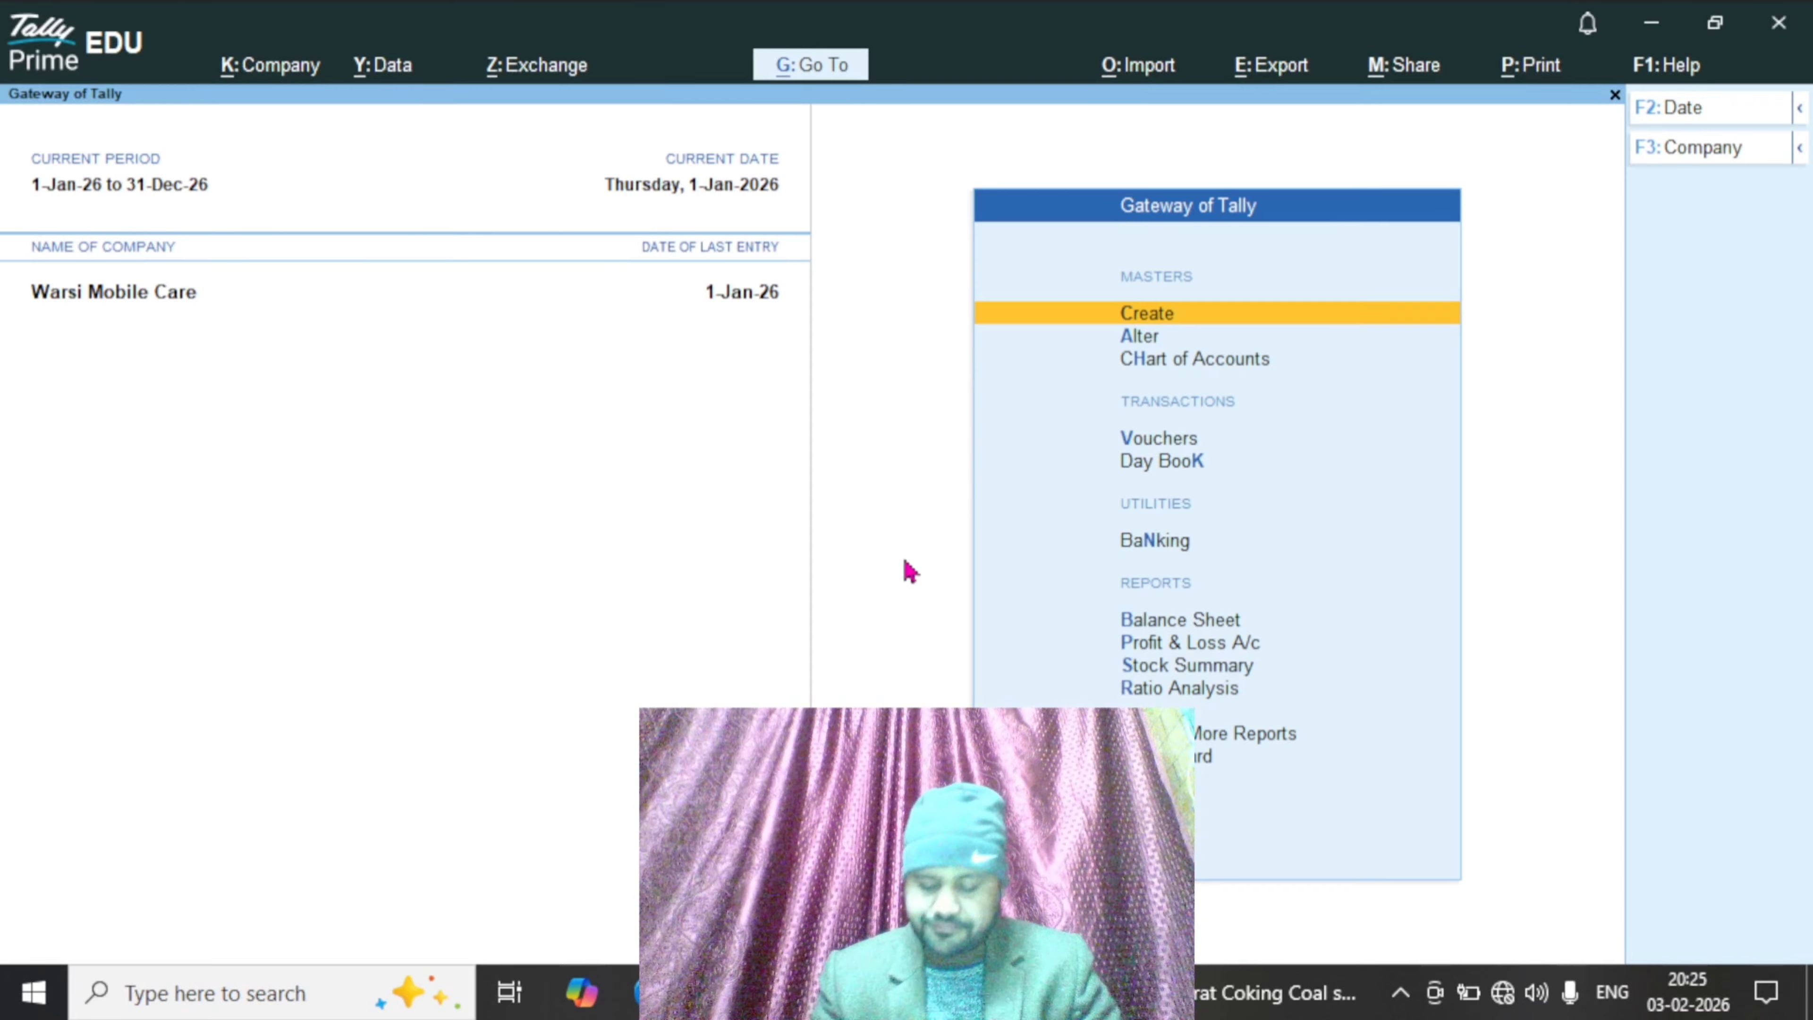
Start creating a ledger master and name it "Jandk Bank Loan Acc"
{"action": "key", "text": "Down"}
{"action": "key", "text": "Up"}
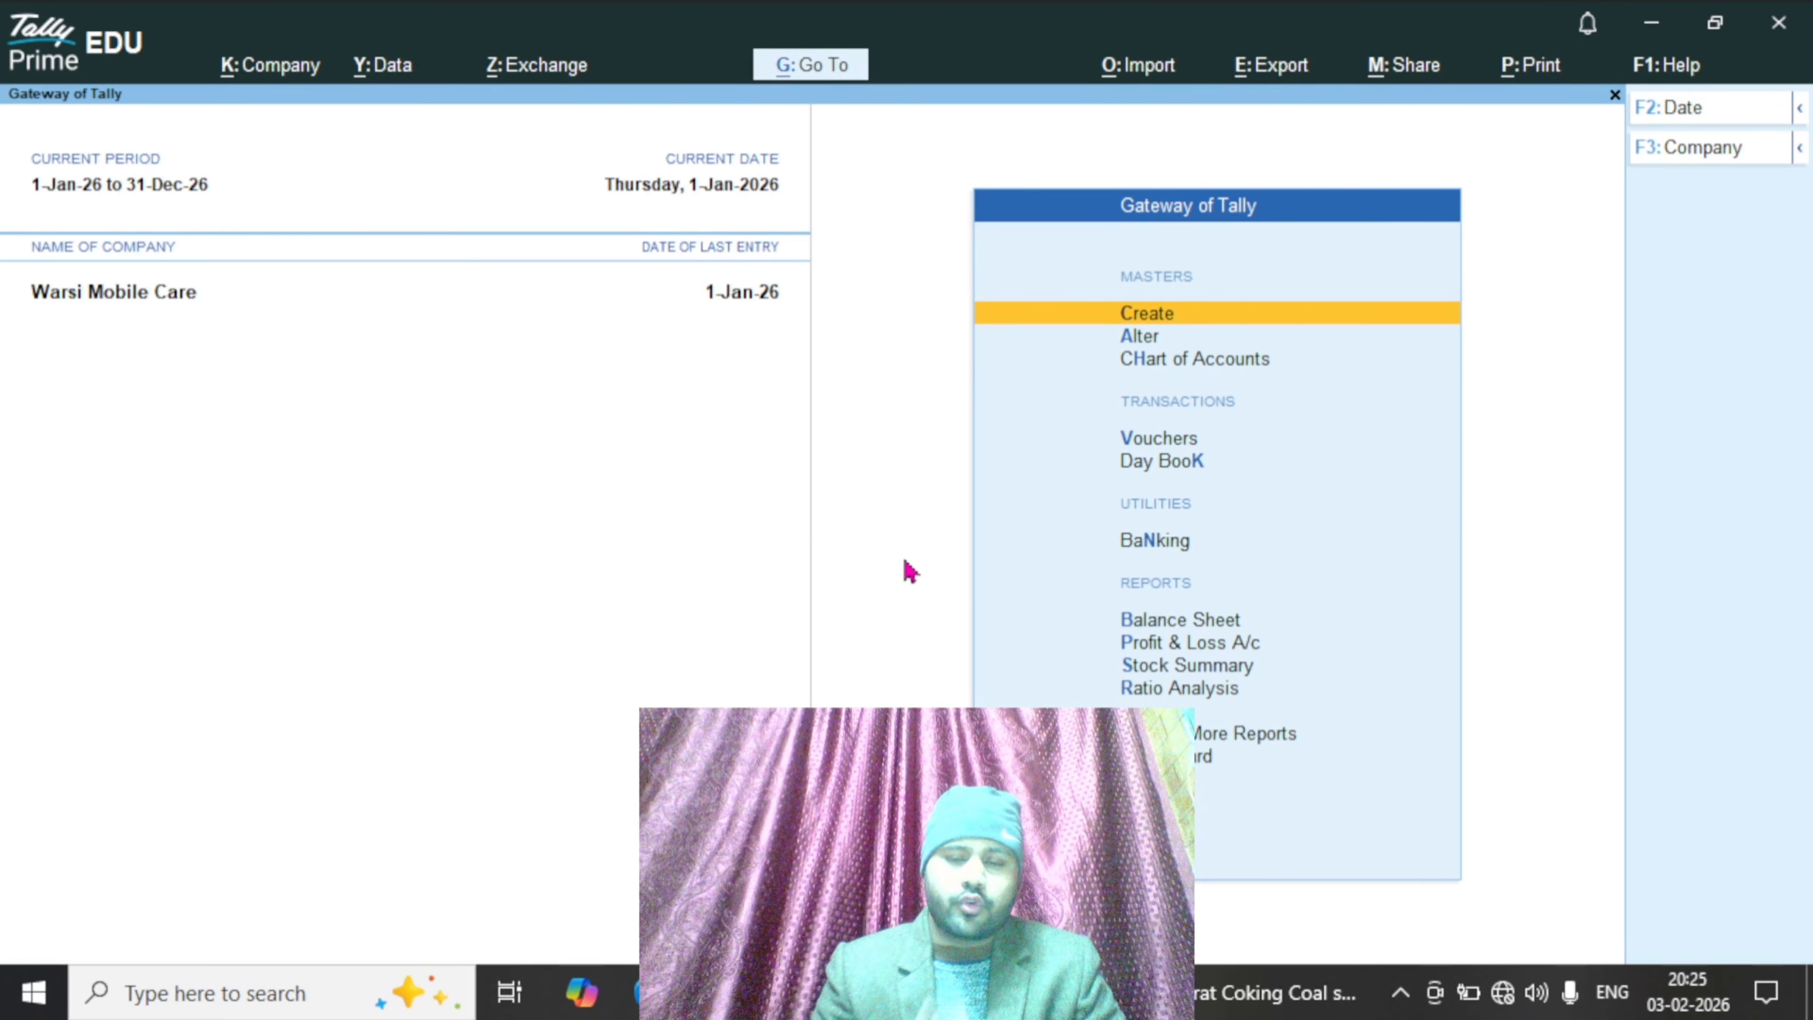
{"action": "key", "text": "Return"}
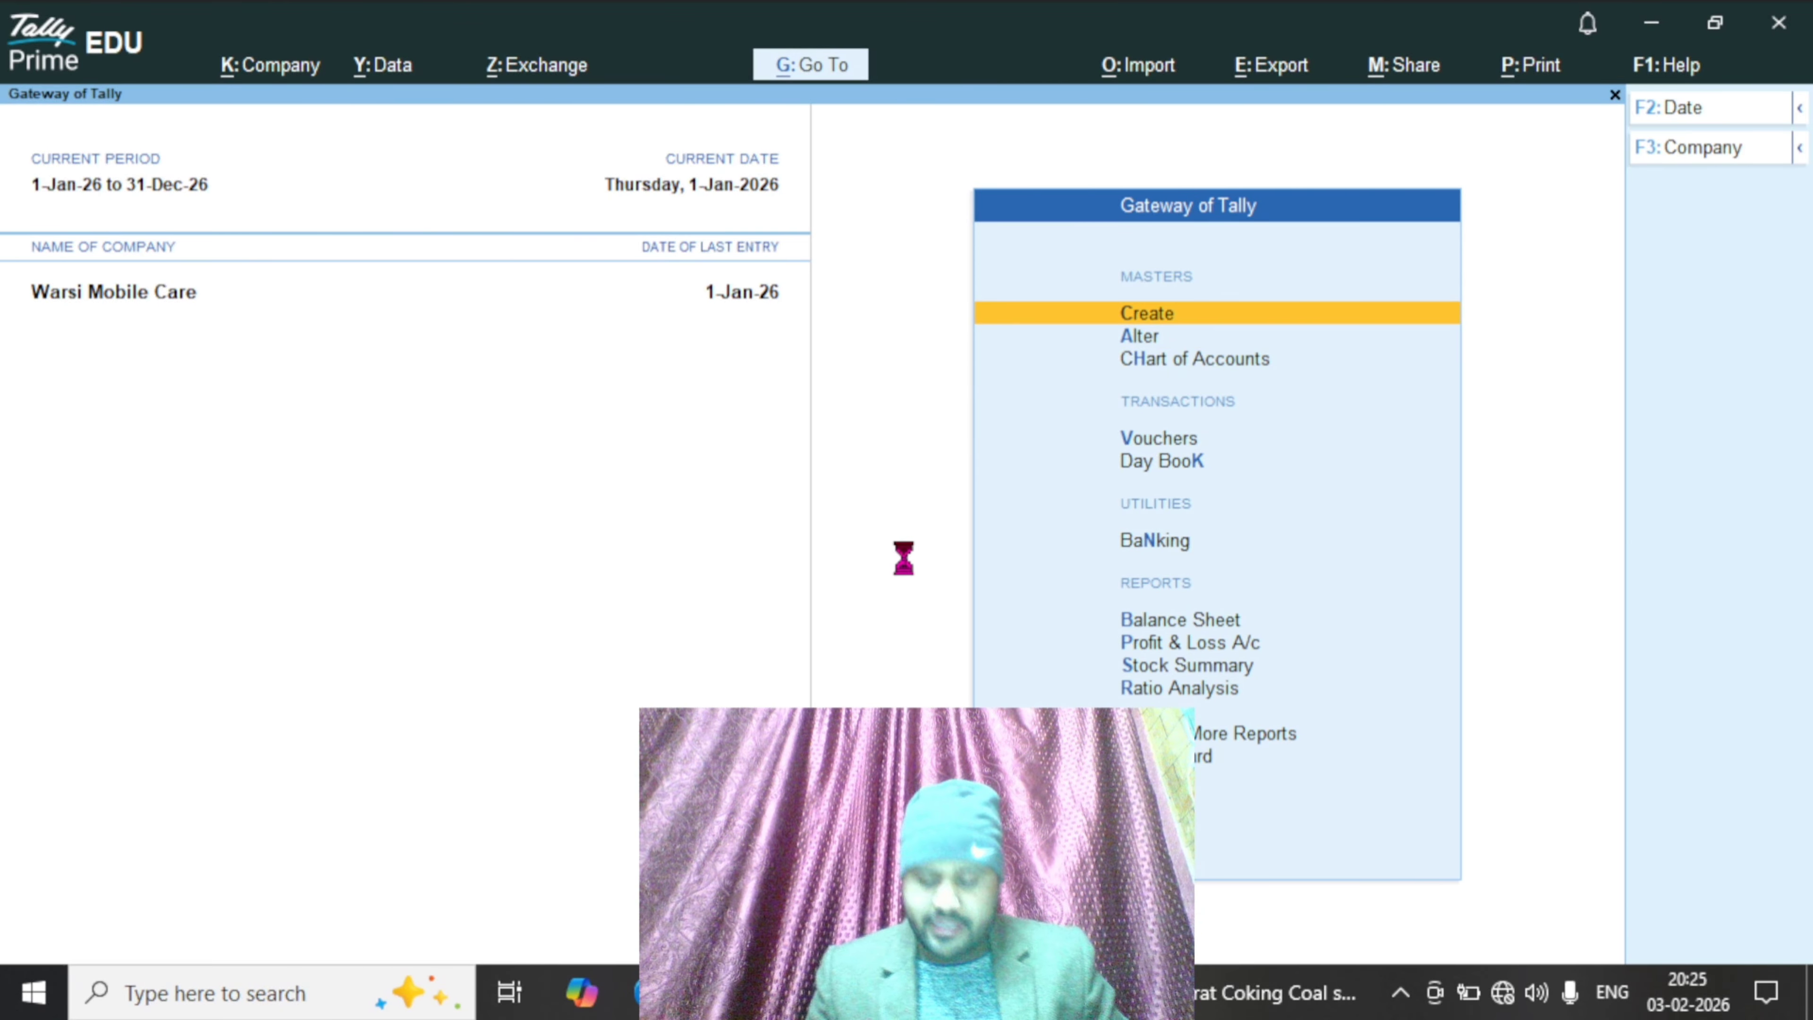
{"action": "key", "text": "Down"}
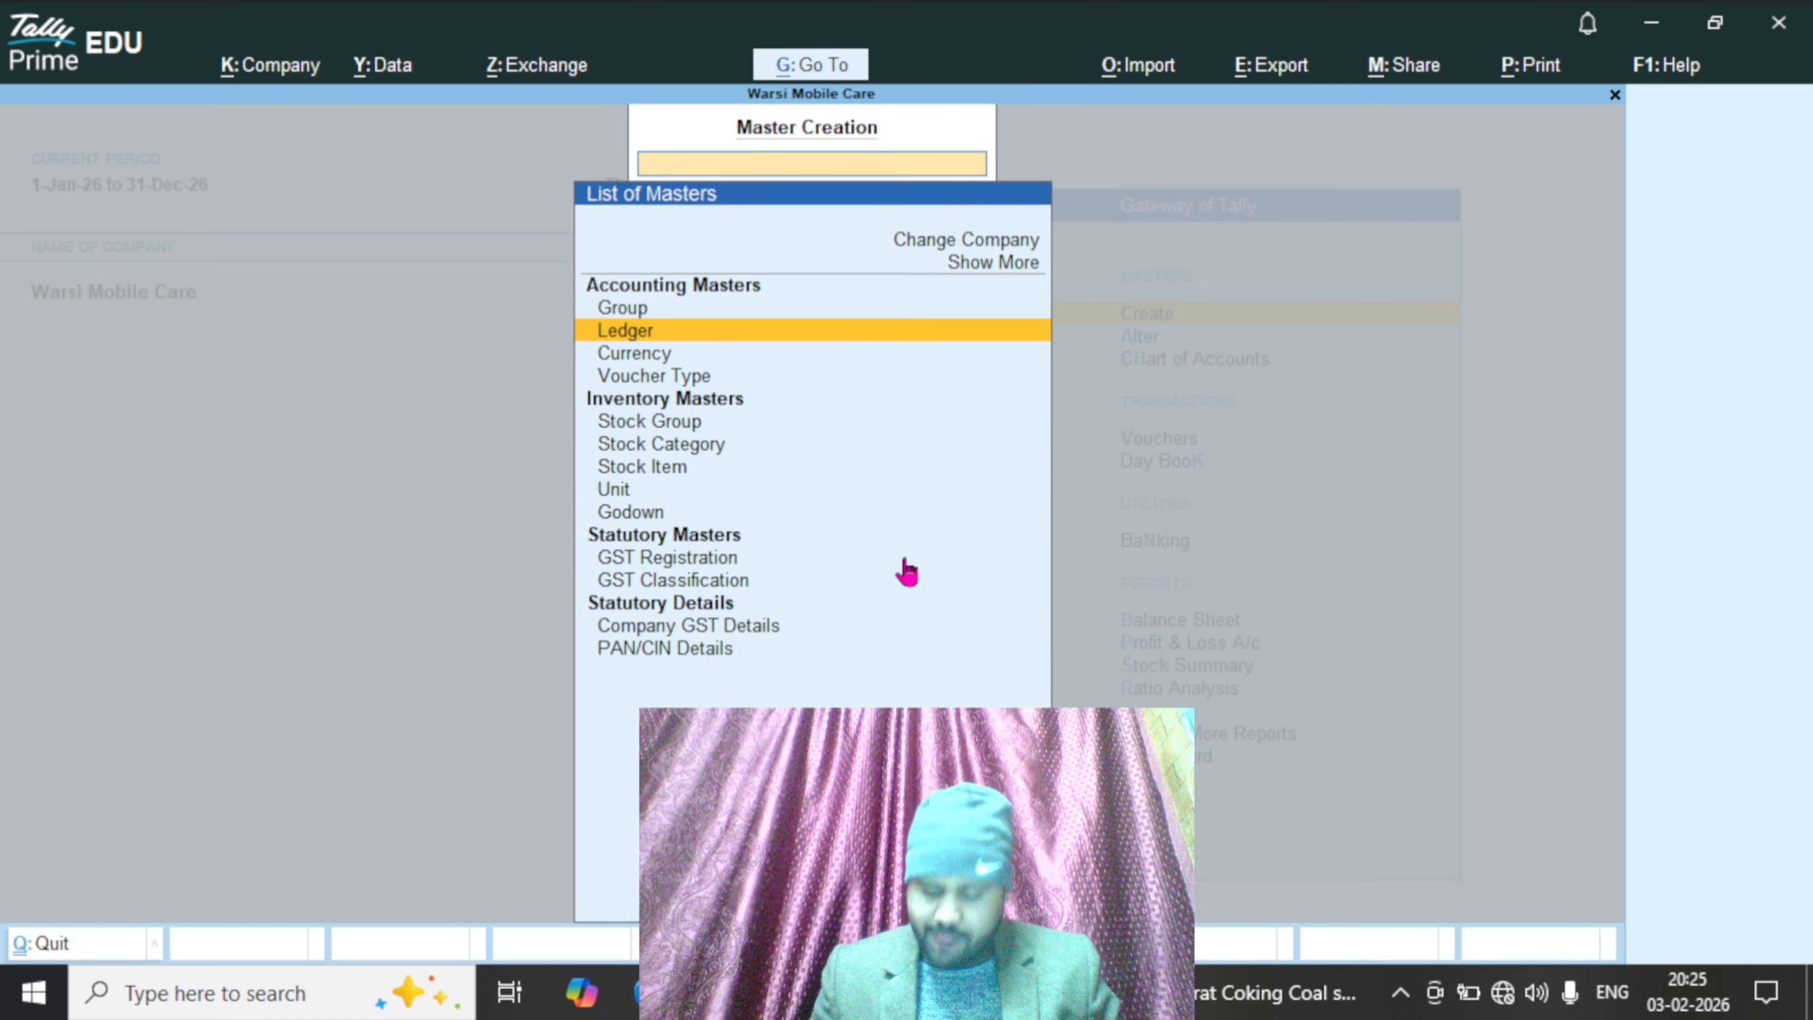
{"action": "key", "text": "Return"}
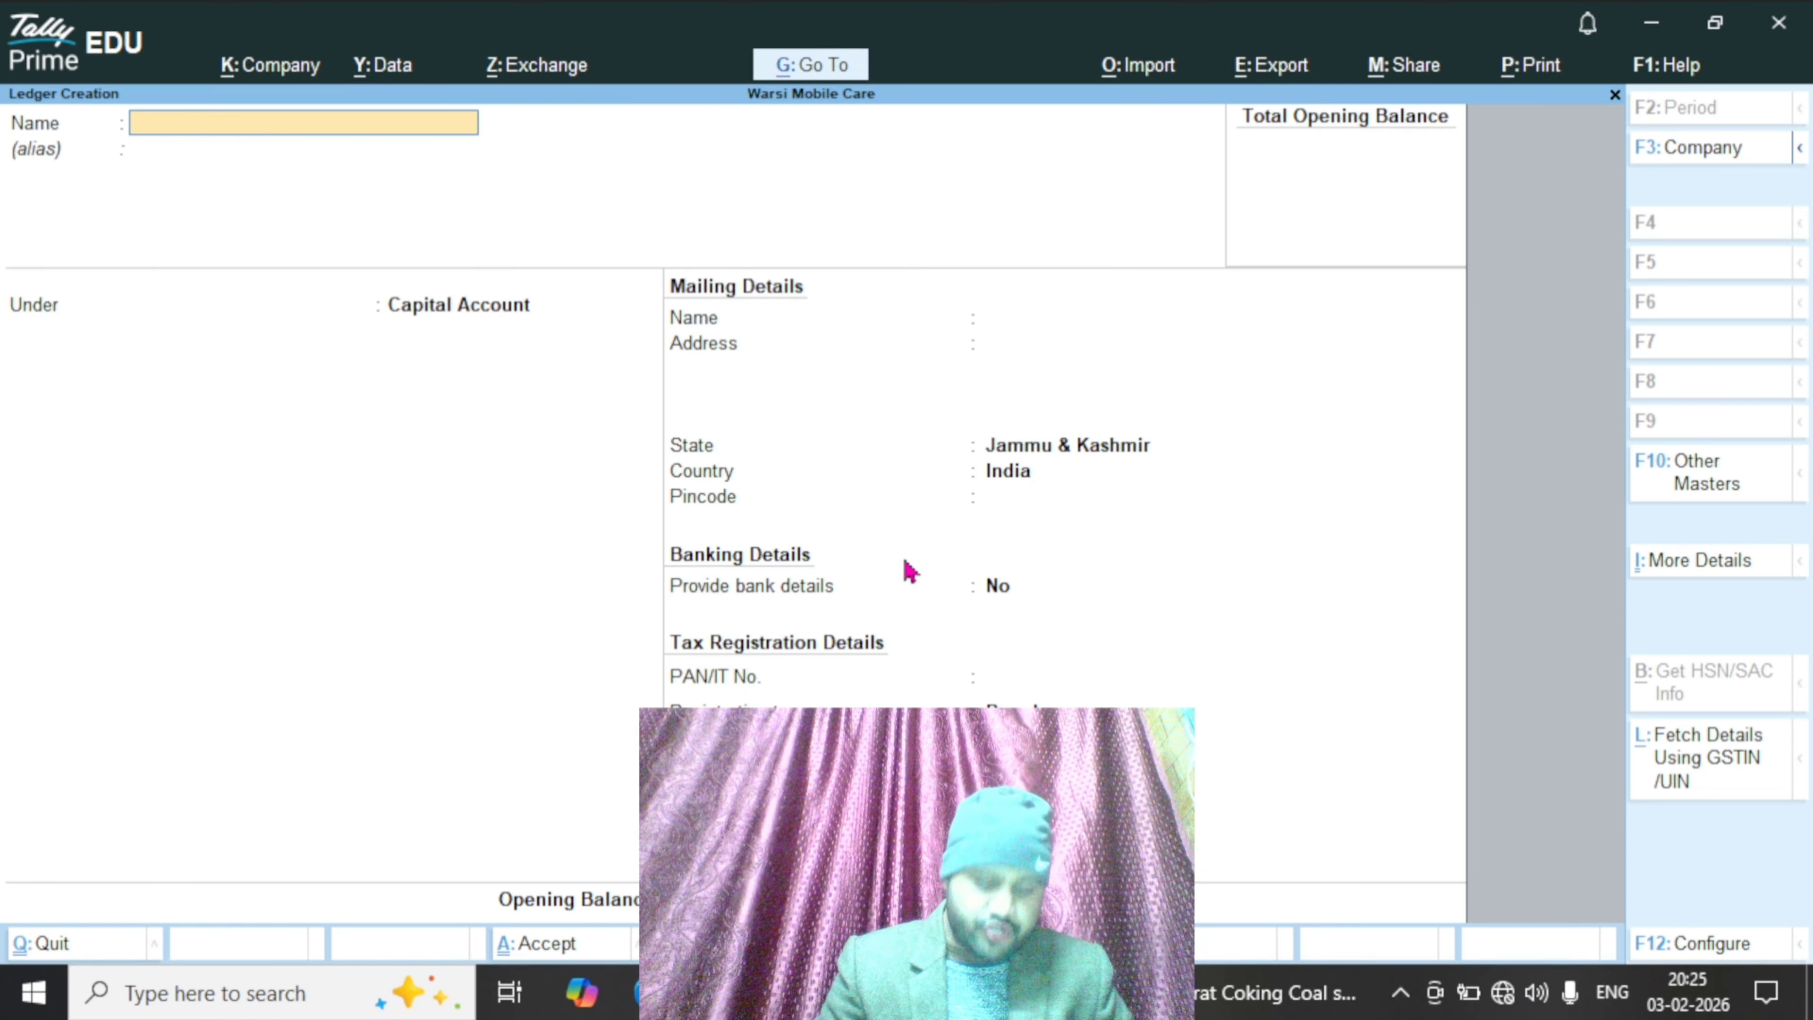
{"action": "type", "text": "Jand"}
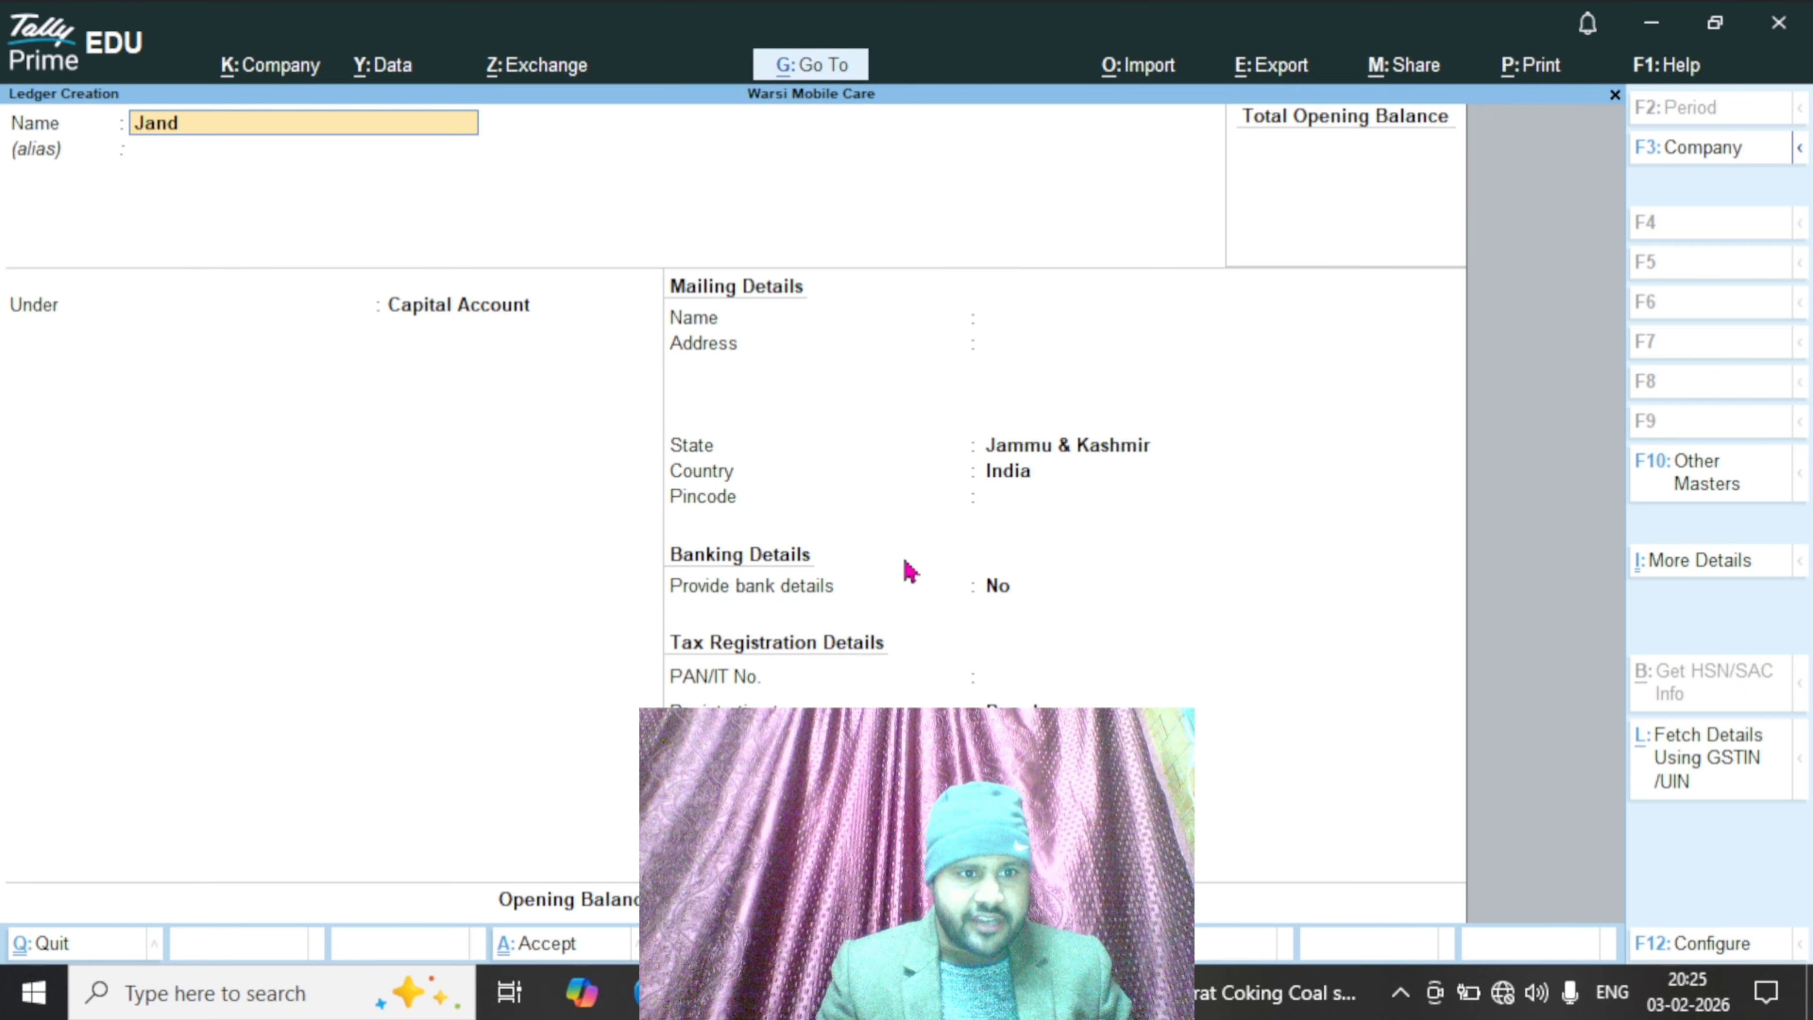
{"action": "type", "text": "k Bank"}
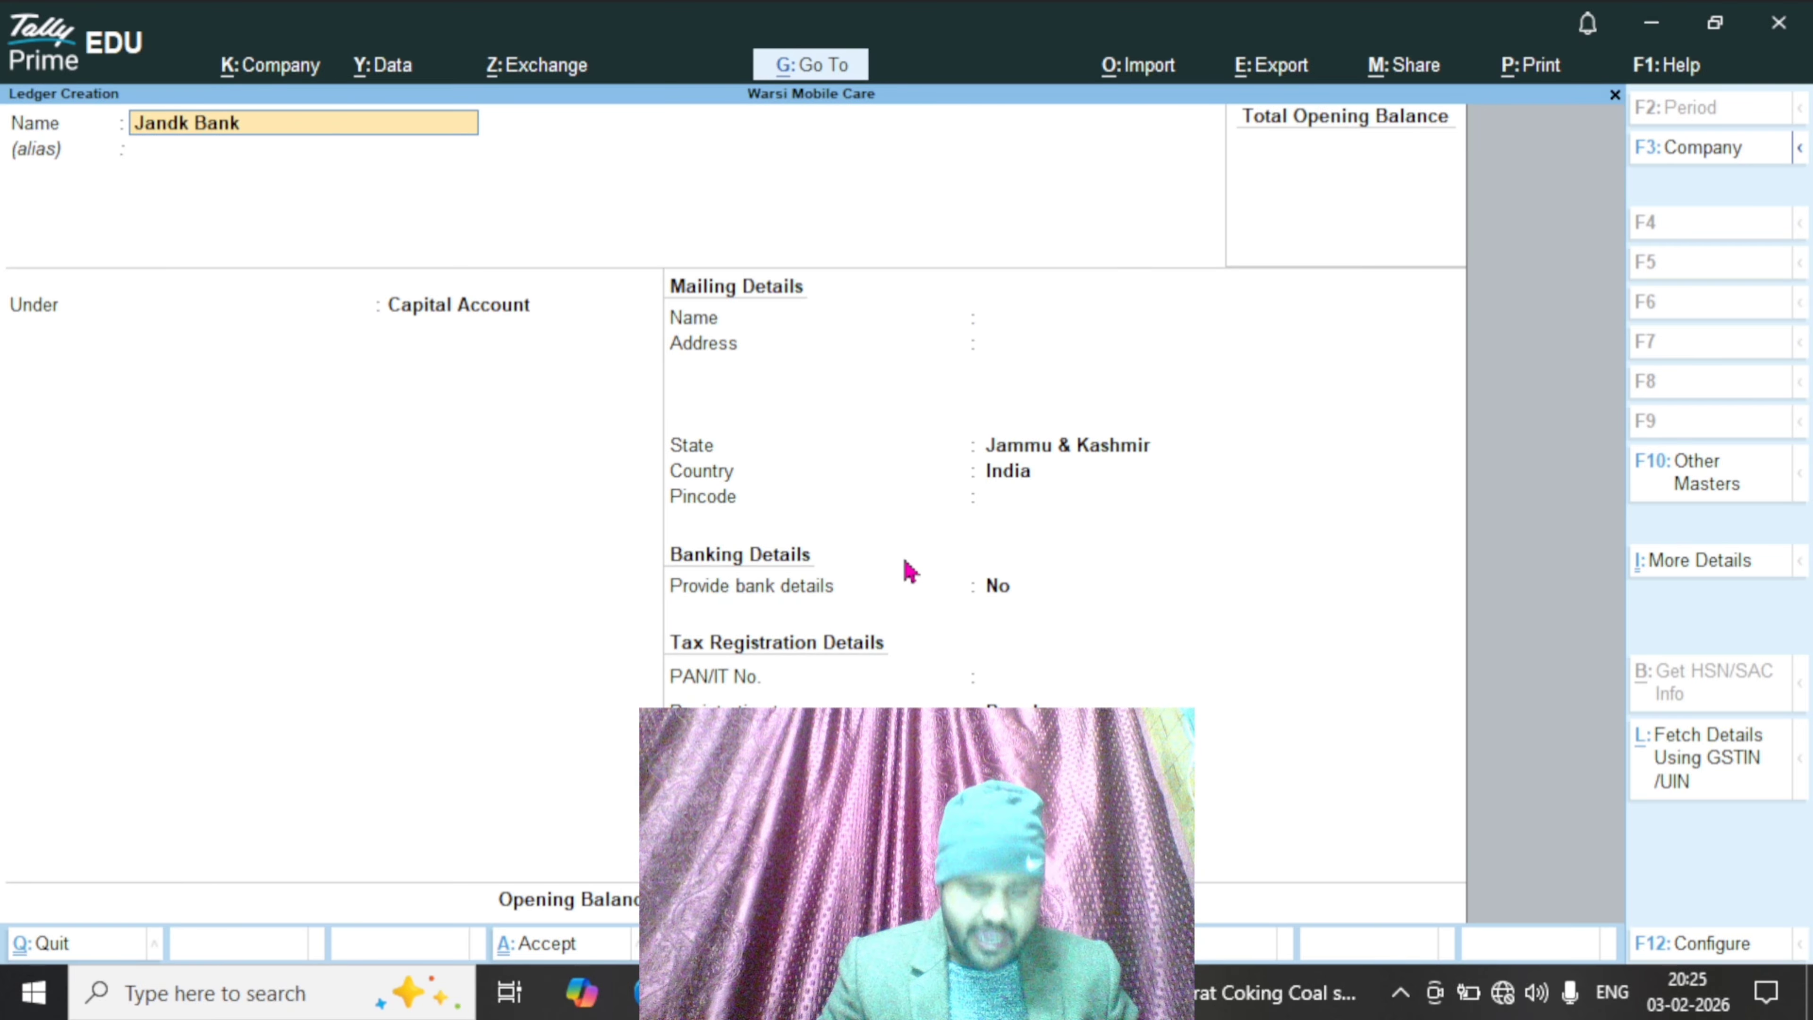
{"action": "type", "text": " Loan Acc"}
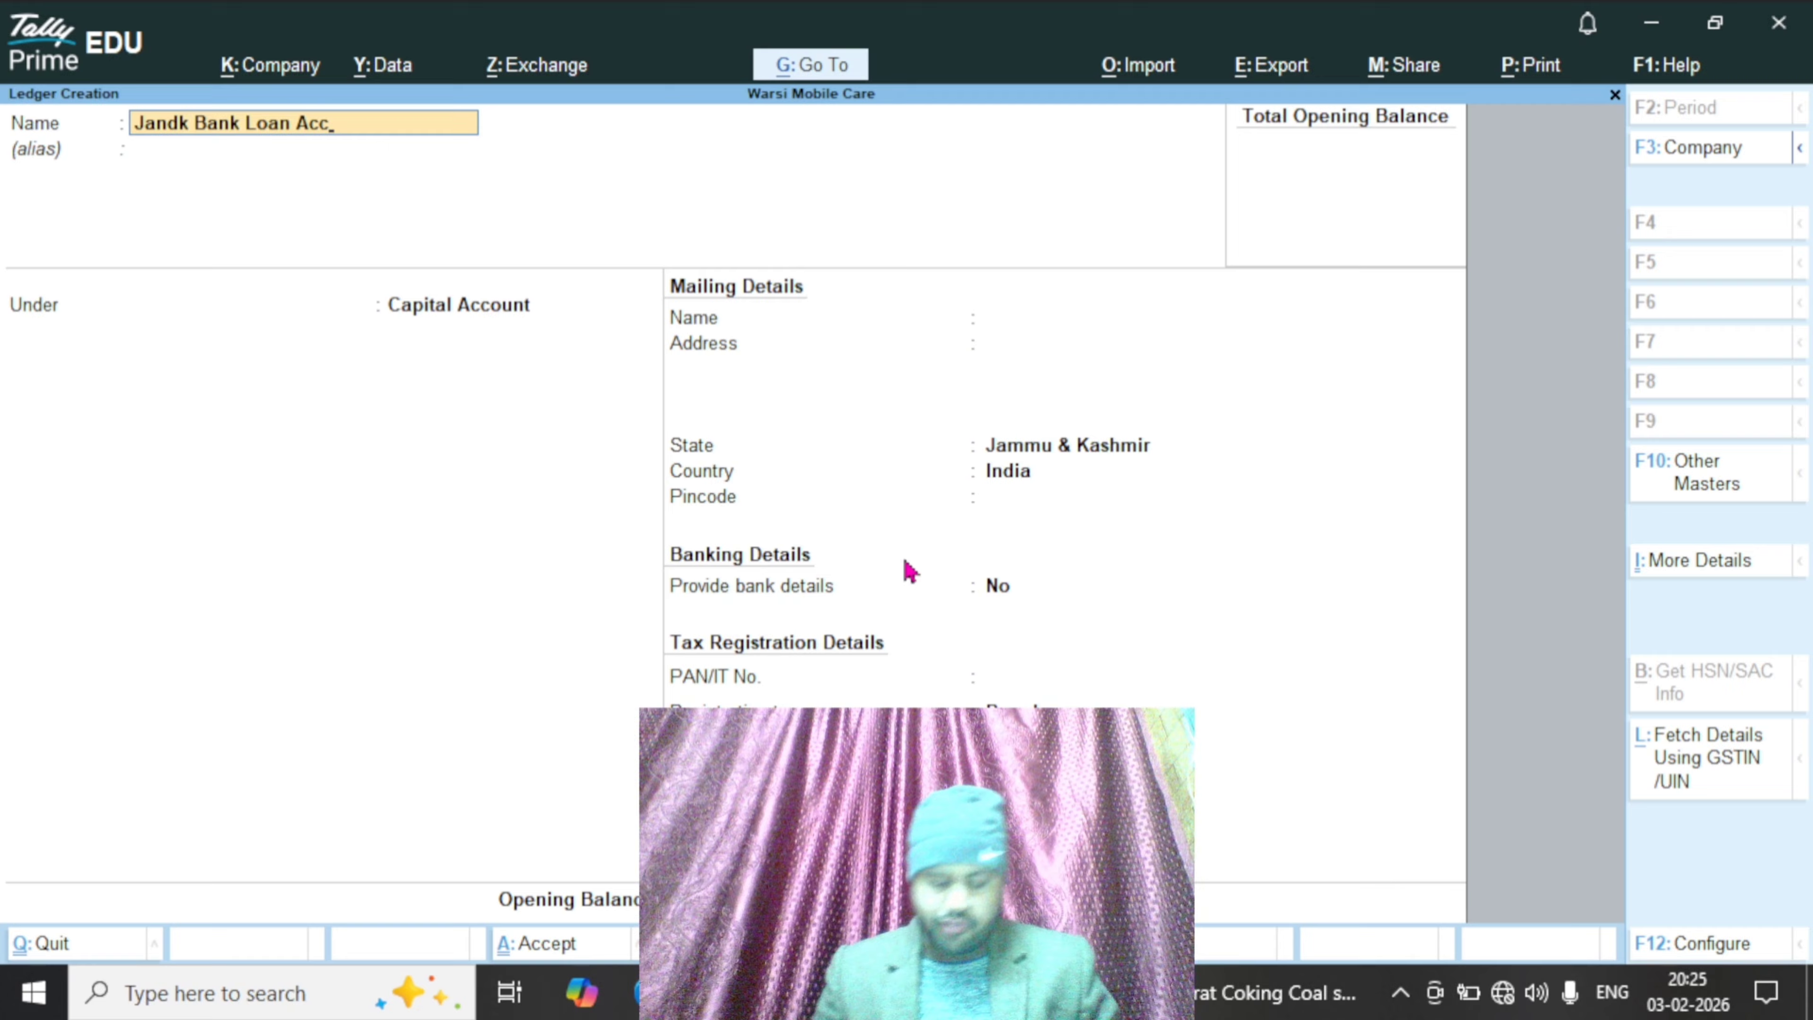
{"action": "key", "text": "Return"}
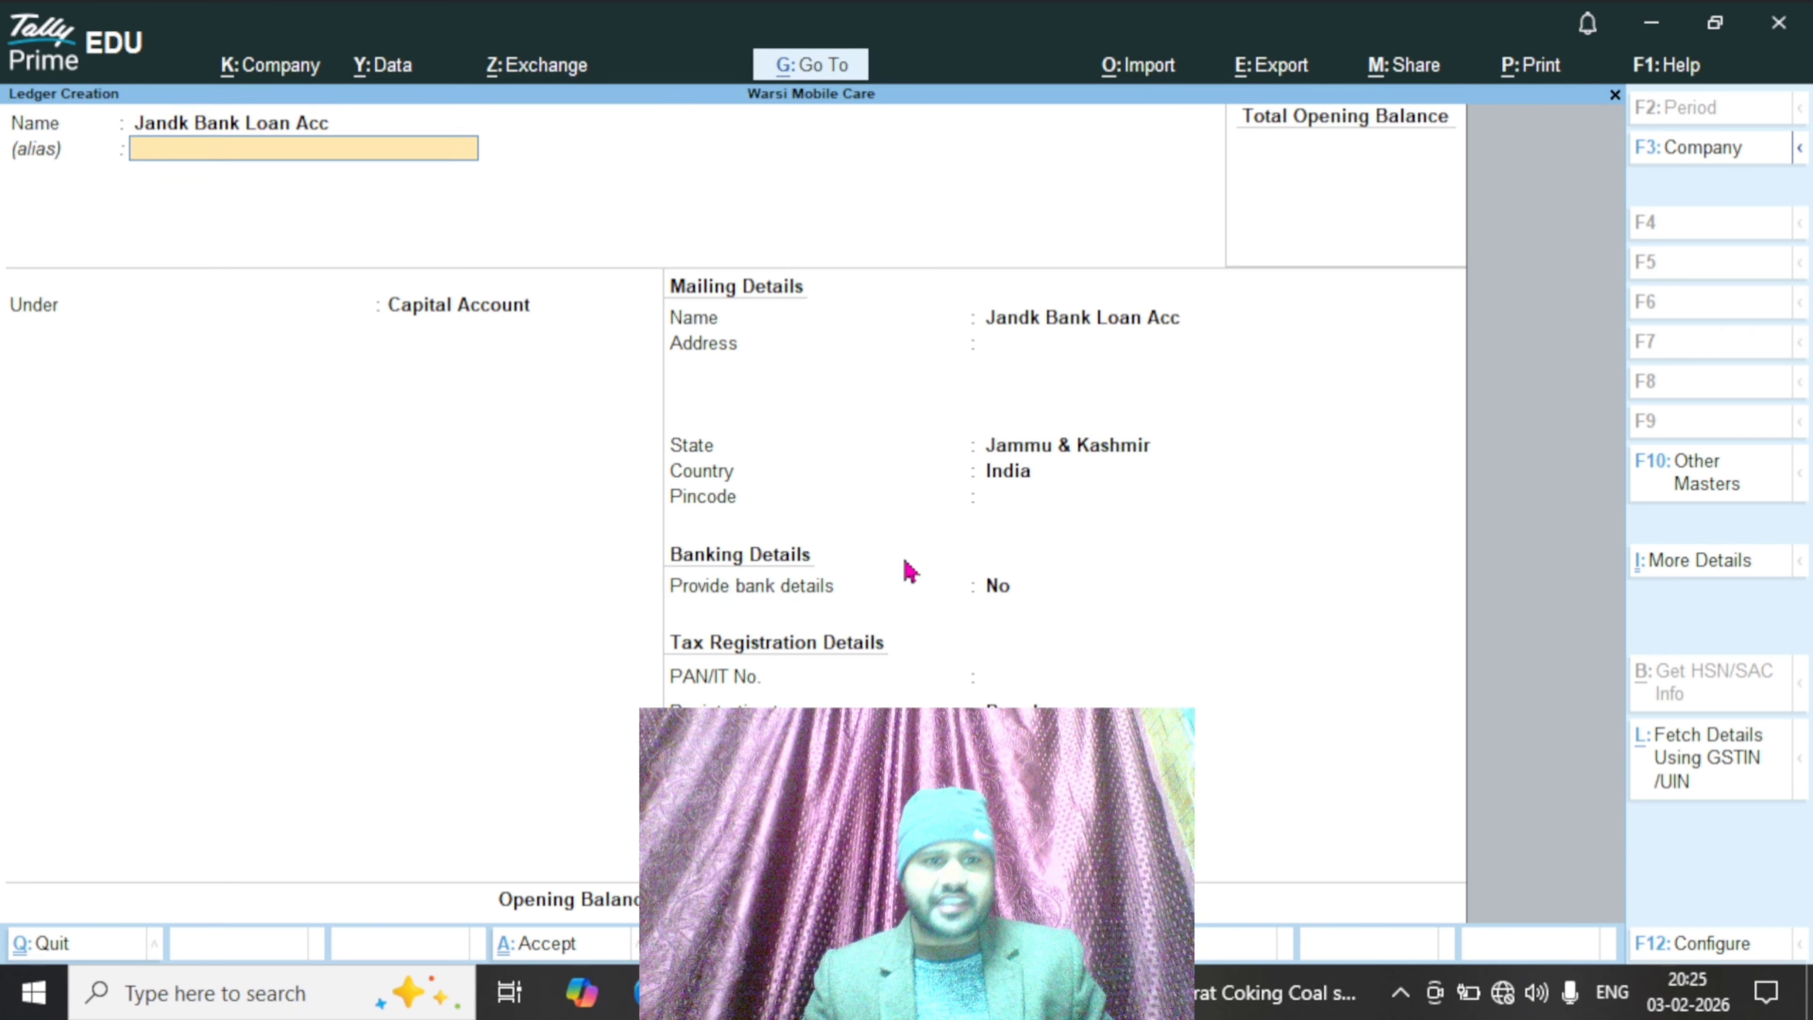
Leave the alias blank and place the new ledger under the Loans (Liability) group
{"action": "key", "text": "Return"}
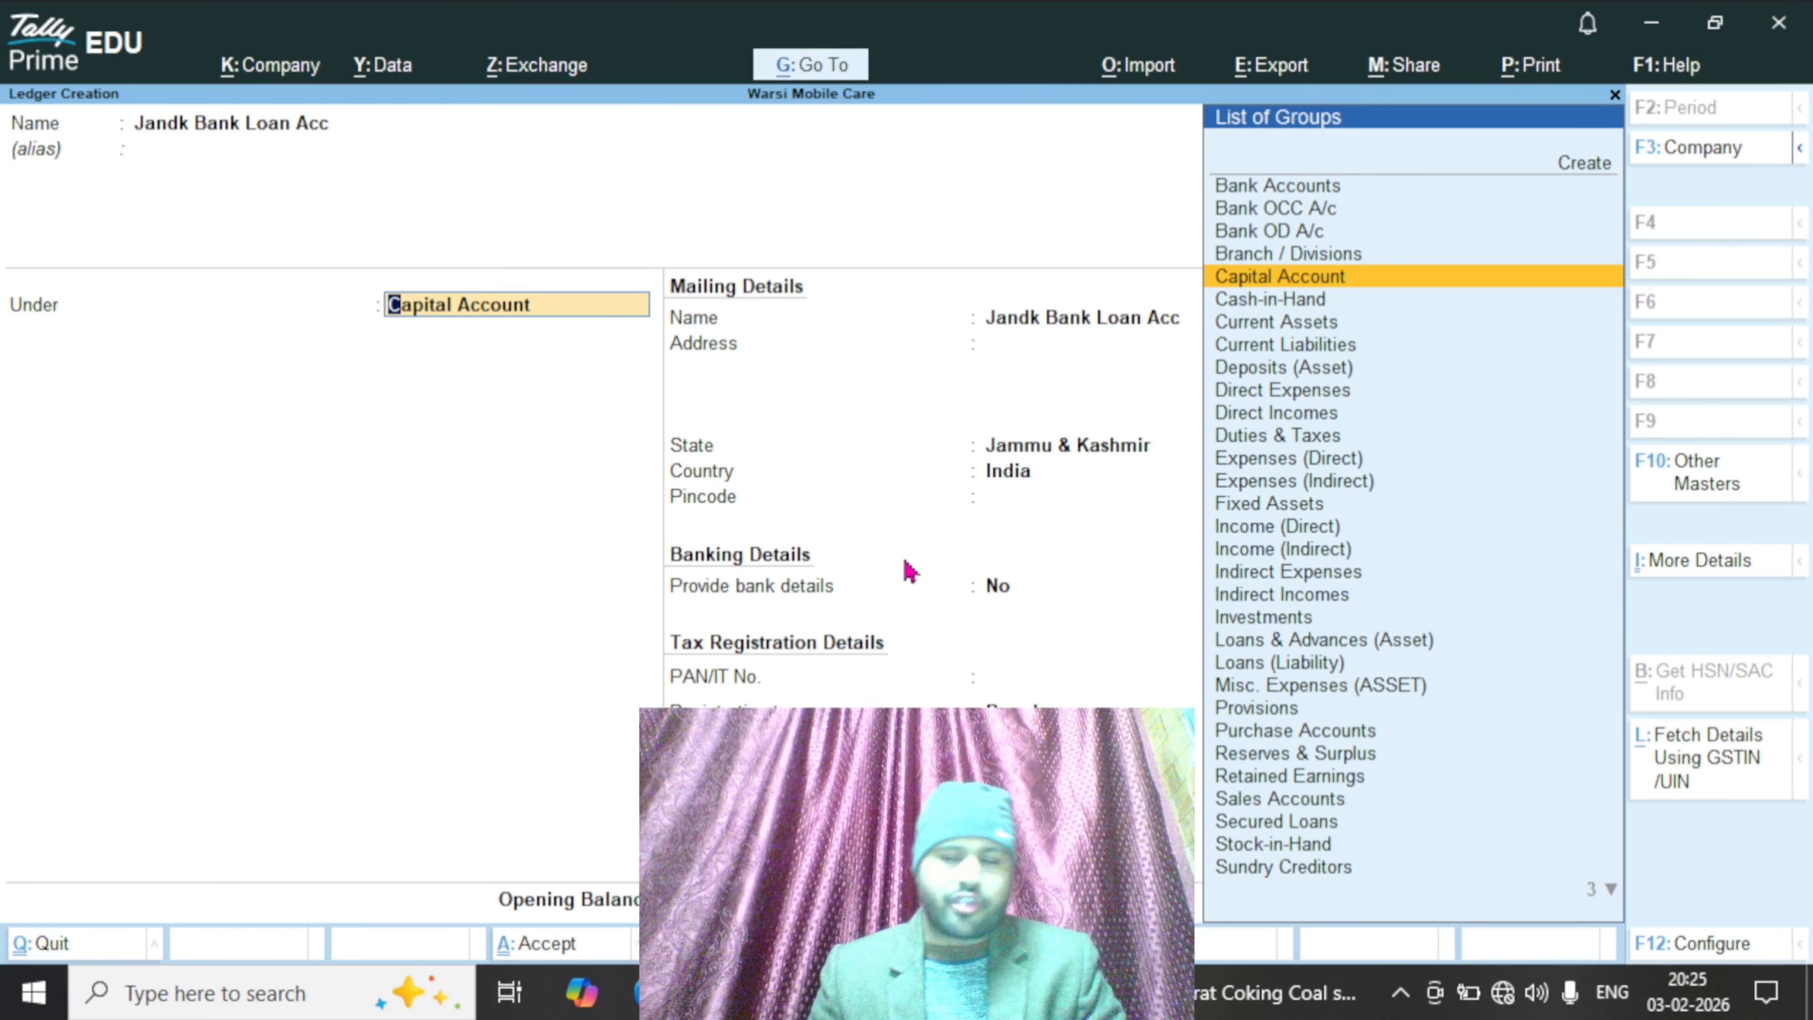
{"action": "type", "text": "l"}
{"action": "key", "text": "BackSpace"}
{"action": "key", "text": "BackSpace"}
{"action": "key", "text": "BackSpace"}
{"action": "key", "text": "BackSpace"}
{"action": "key", "text": "BackSpace"}
{"action": "key", "text": "BackSpace"}
{"action": "key", "text": "BackSpace"}
{"action": "key", "text": "BackSpace"}
{"action": "key", "text": "BackSpace"}
{"action": "key", "text": "BackSpace"}
{"action": "key", "text": "BackSpace"}
{"action": "key", "text": "BackSpace"}
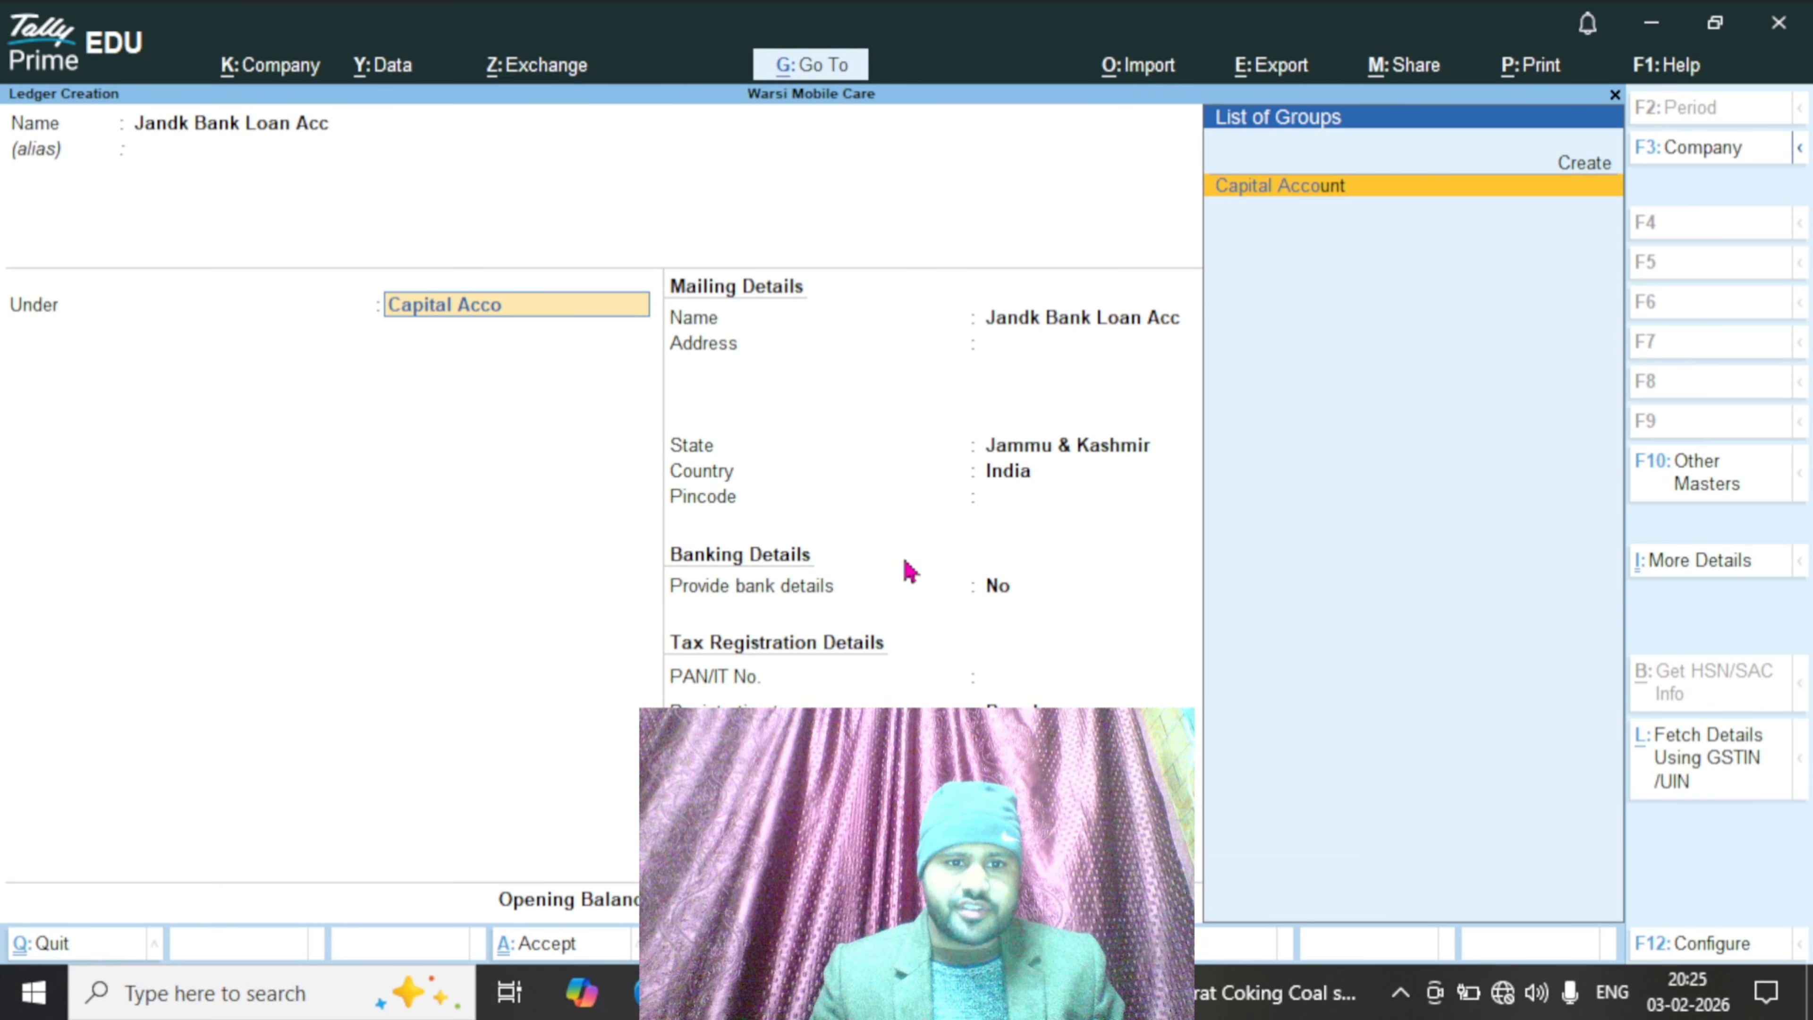
{"action": "key", "text": "BackSpace"}
{"action": "key", "text": "BackSpace"}
{"action": "key", "text": "BackSpace"}
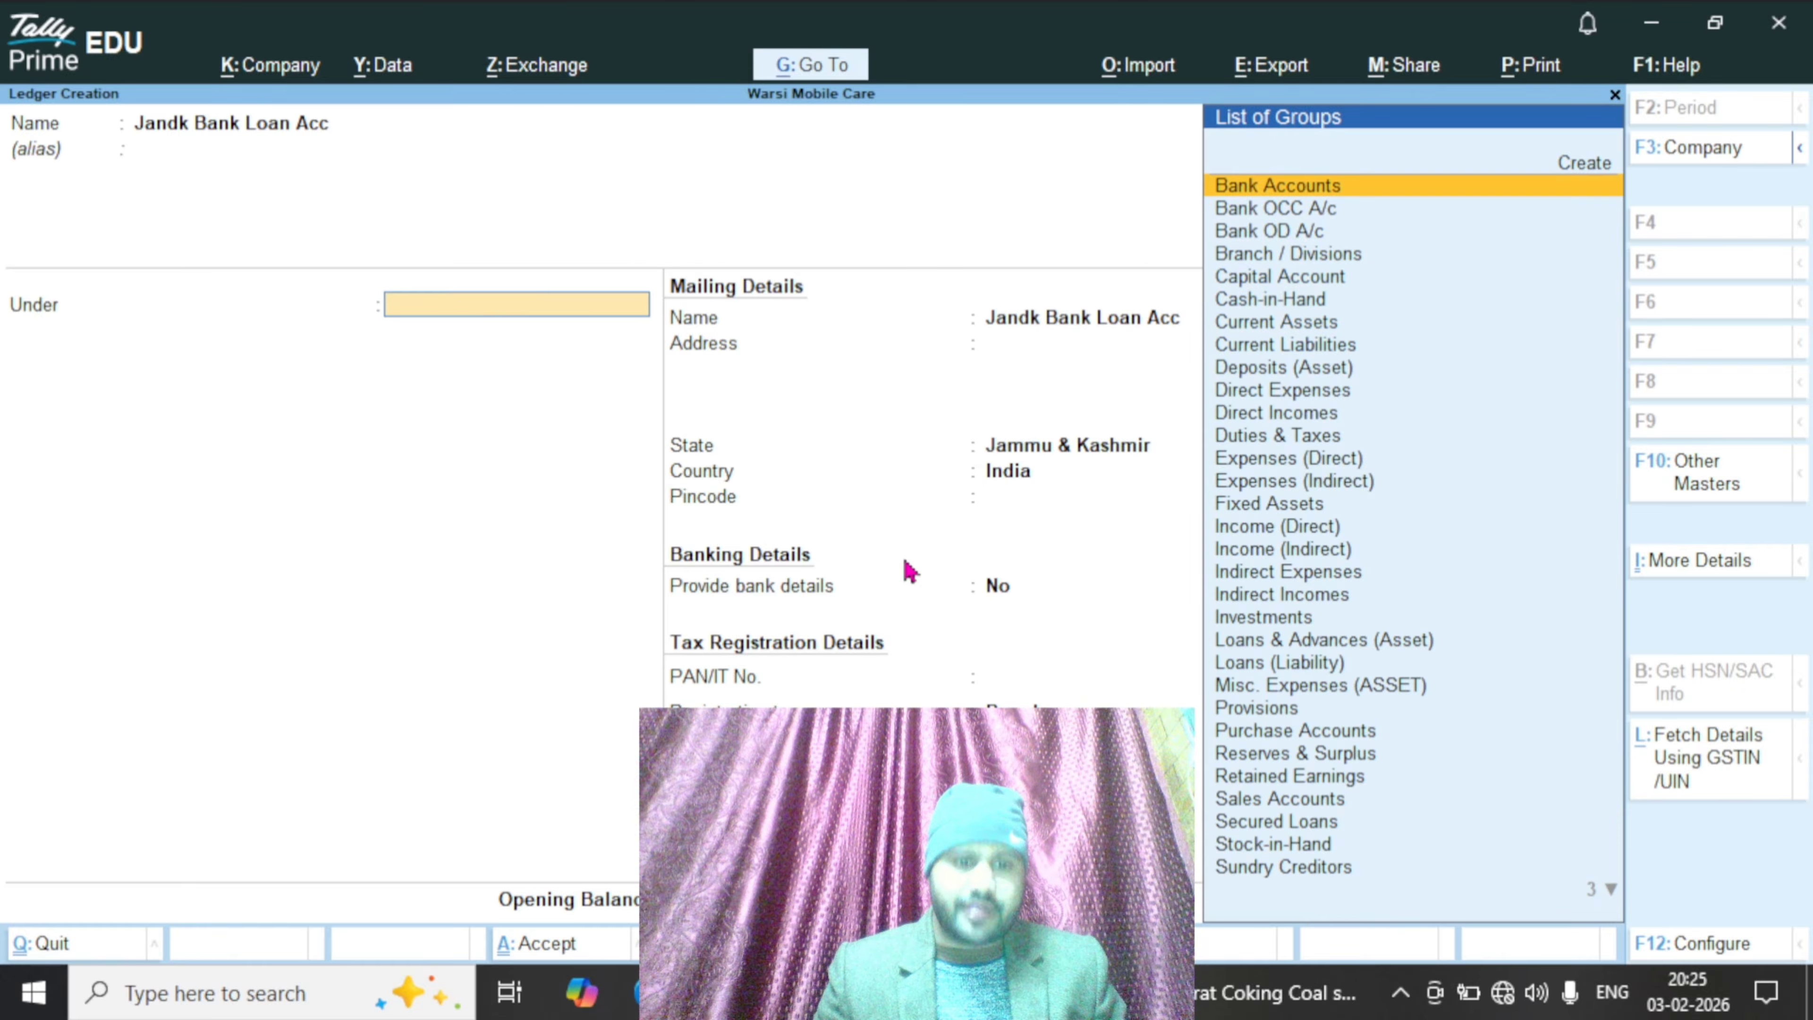
{"action": "type", "text": "Liab"}
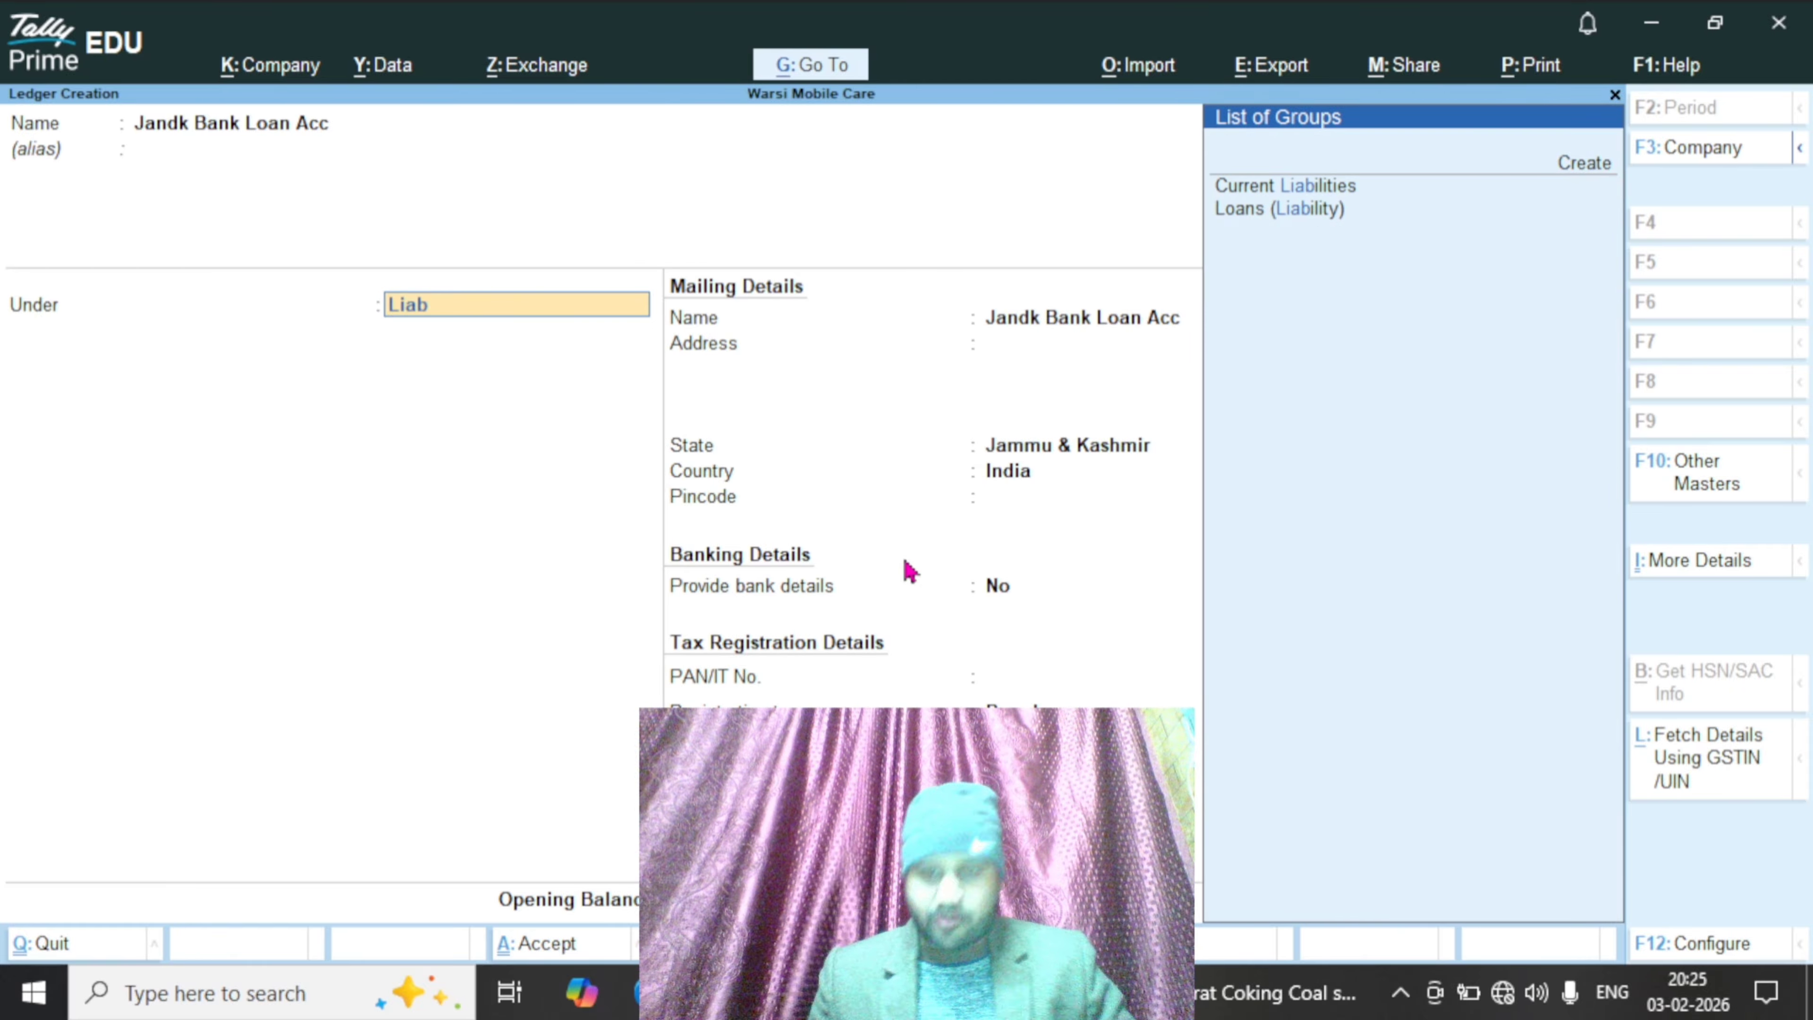
{"action": "key", "text": "Down"}
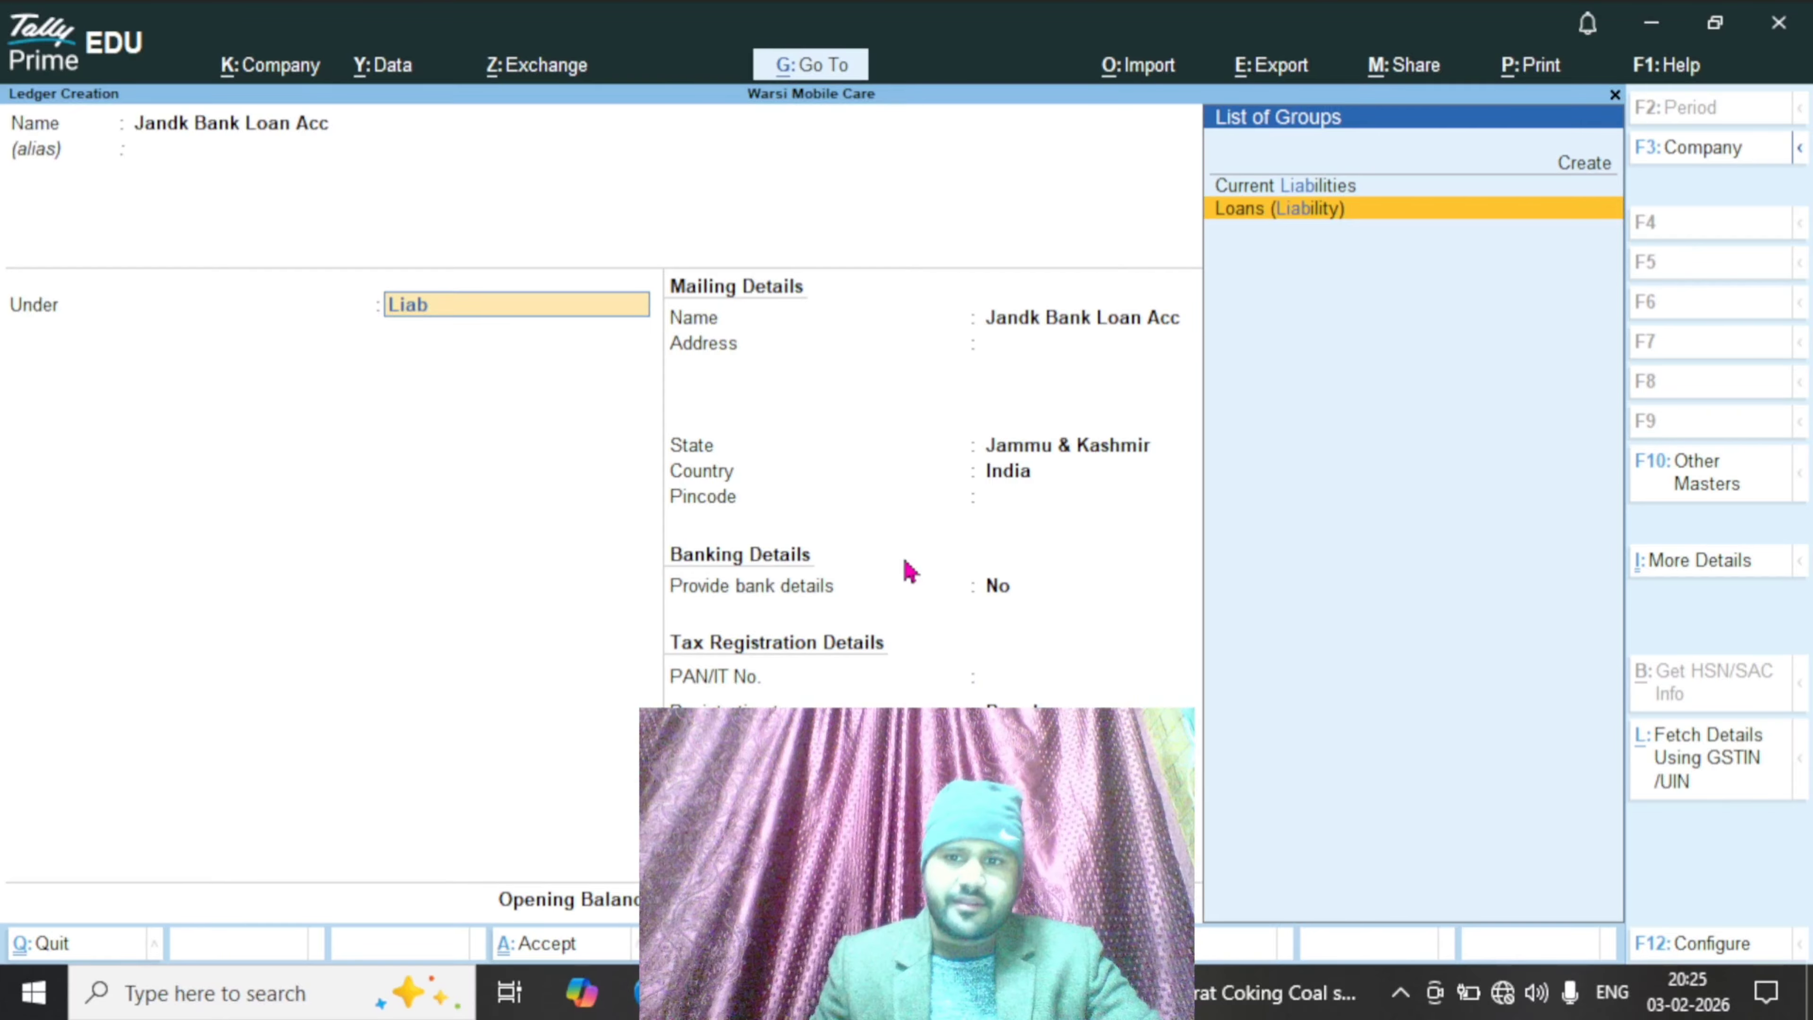
{"action": "key", "text": "Return"}
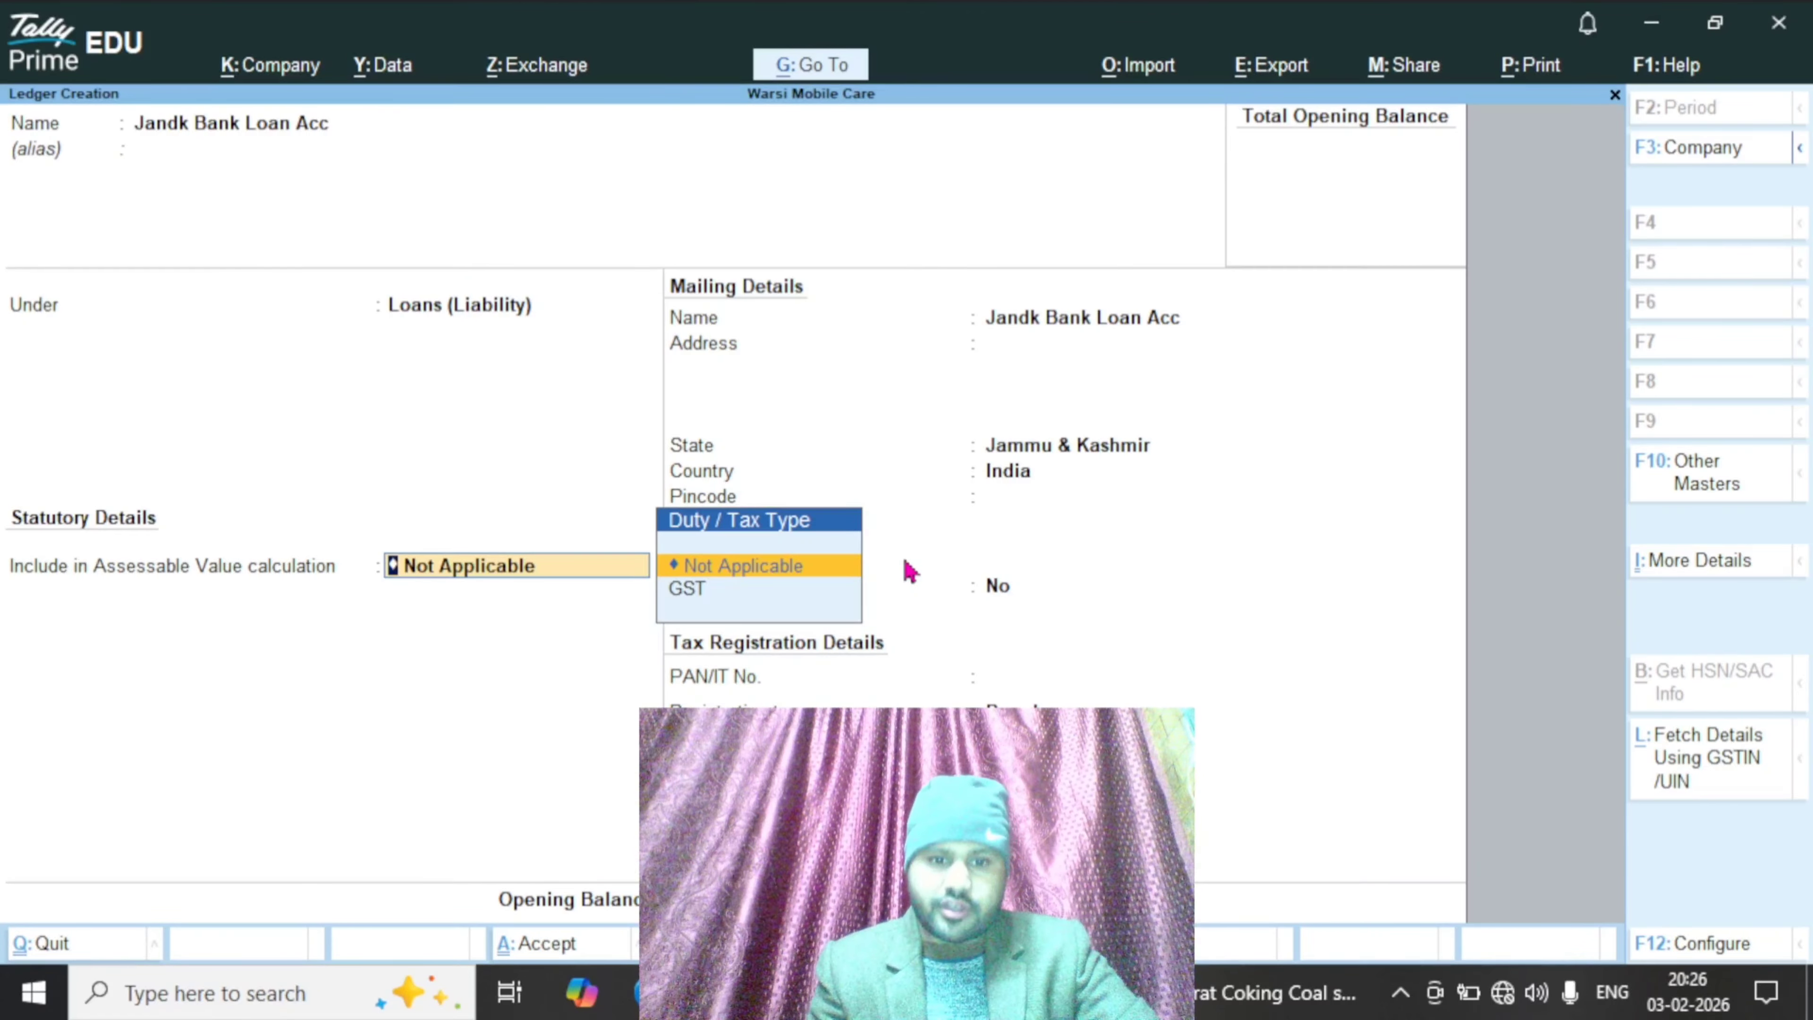
Keep the default statutory, mailing, banking and tax details, save the loan ledger, and leave ledger creation
{"action": "key", "text": "Return"}
{"action": "key", "text": "Return"}
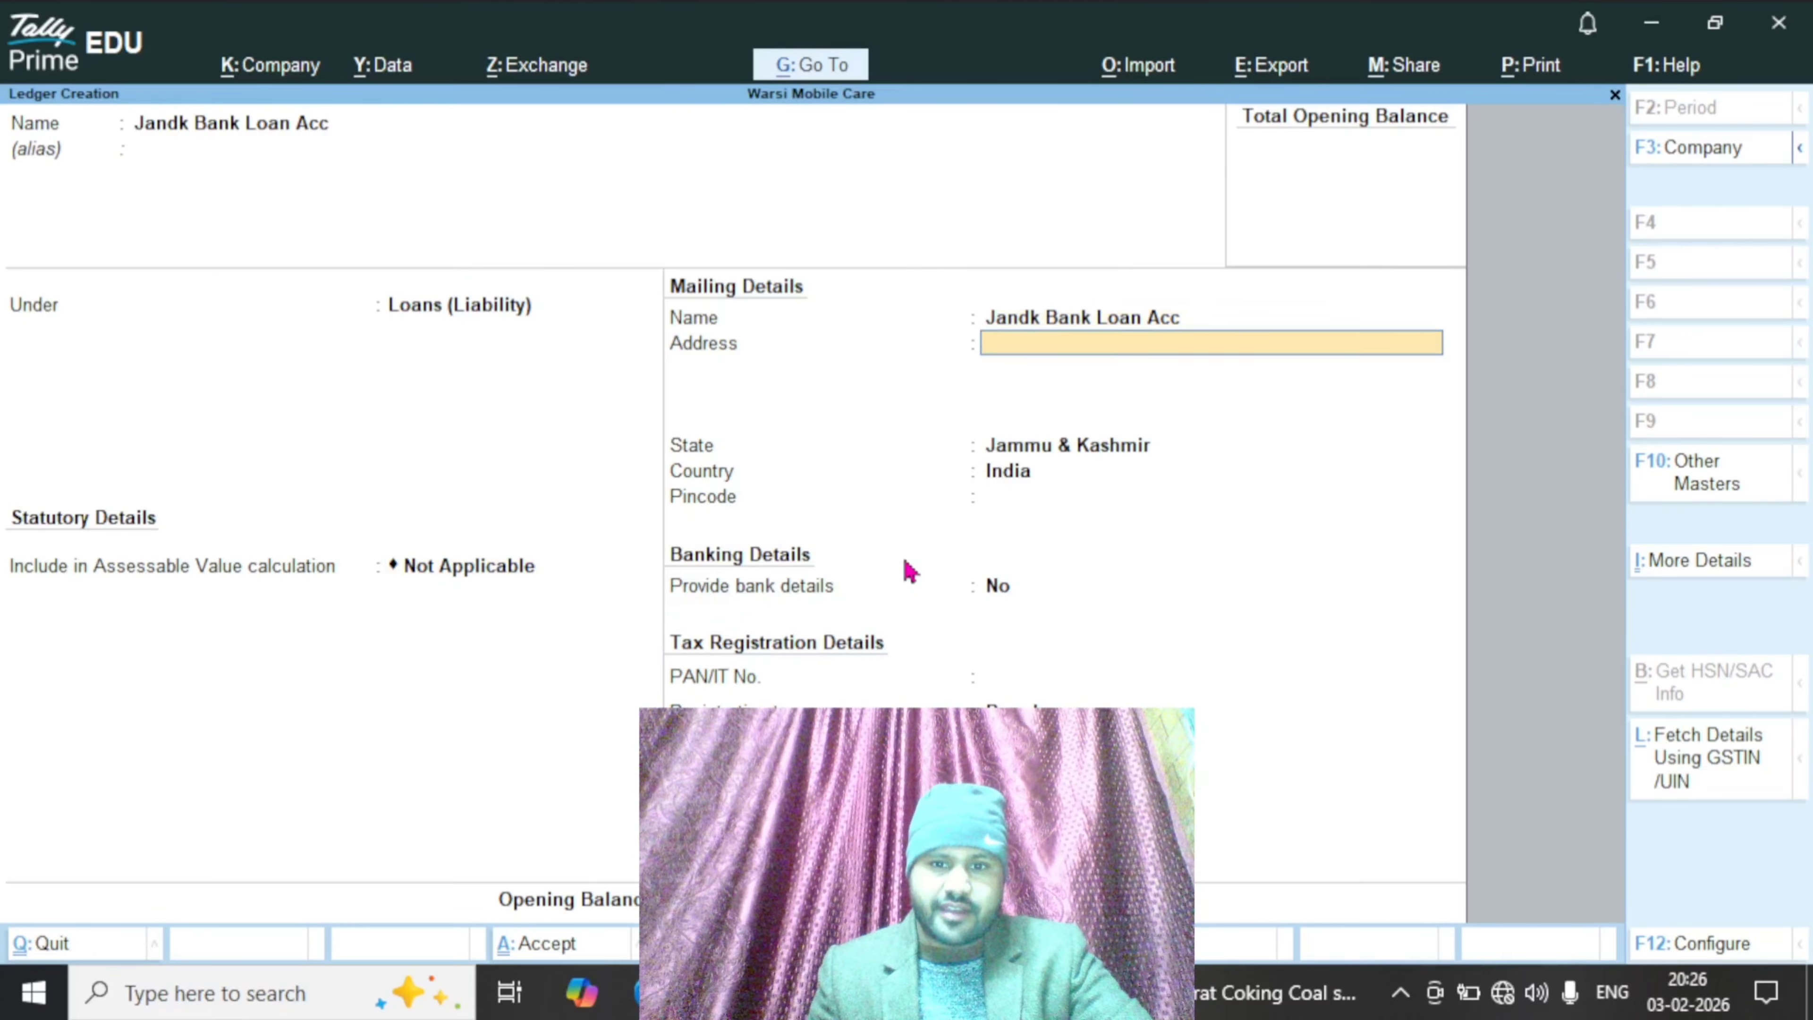
{"action": "key", "text": "Return"}
{"action": "key", "text": "Return"}
{"action": "key", "text": "Return"}
{"action": "key", "text": "Return"}
{"action": "key", "text": "Return"}
{"action": "key", "text": "Return"}
{"action": "key", "text": "Return"}
{"action": "key", "text": "Return"}
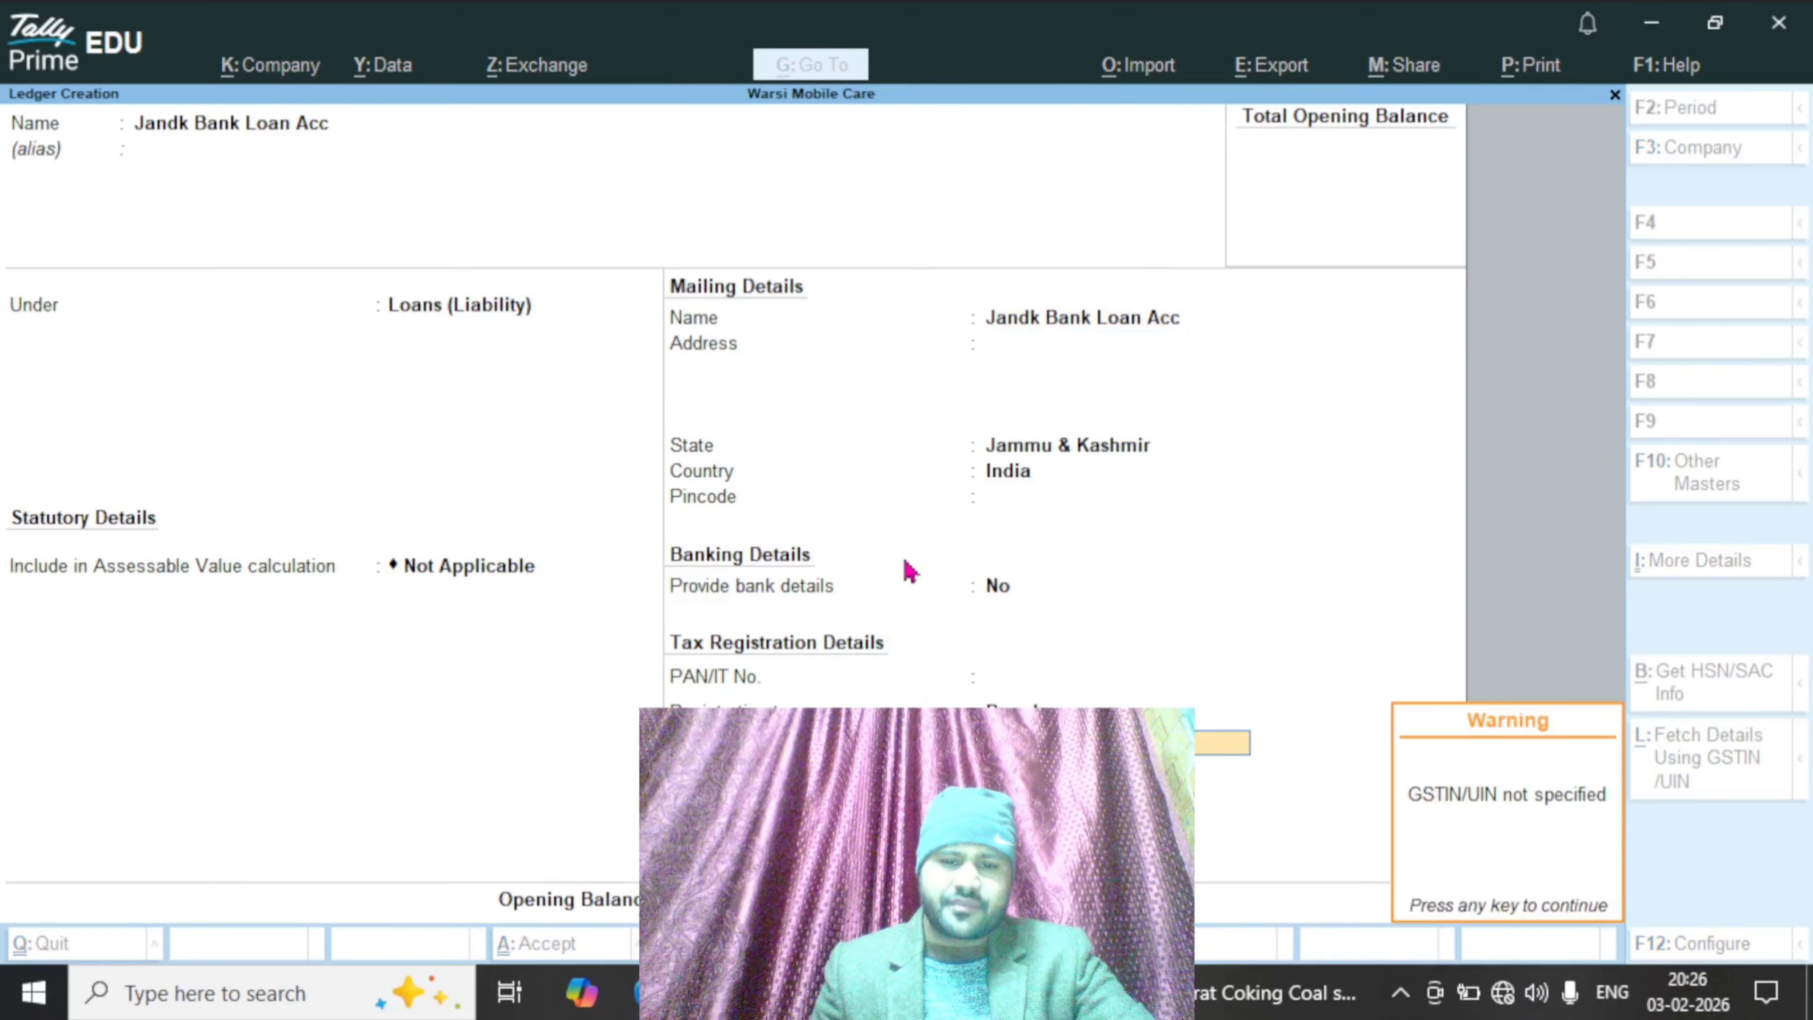
{"action": "key", "text": "Return"}
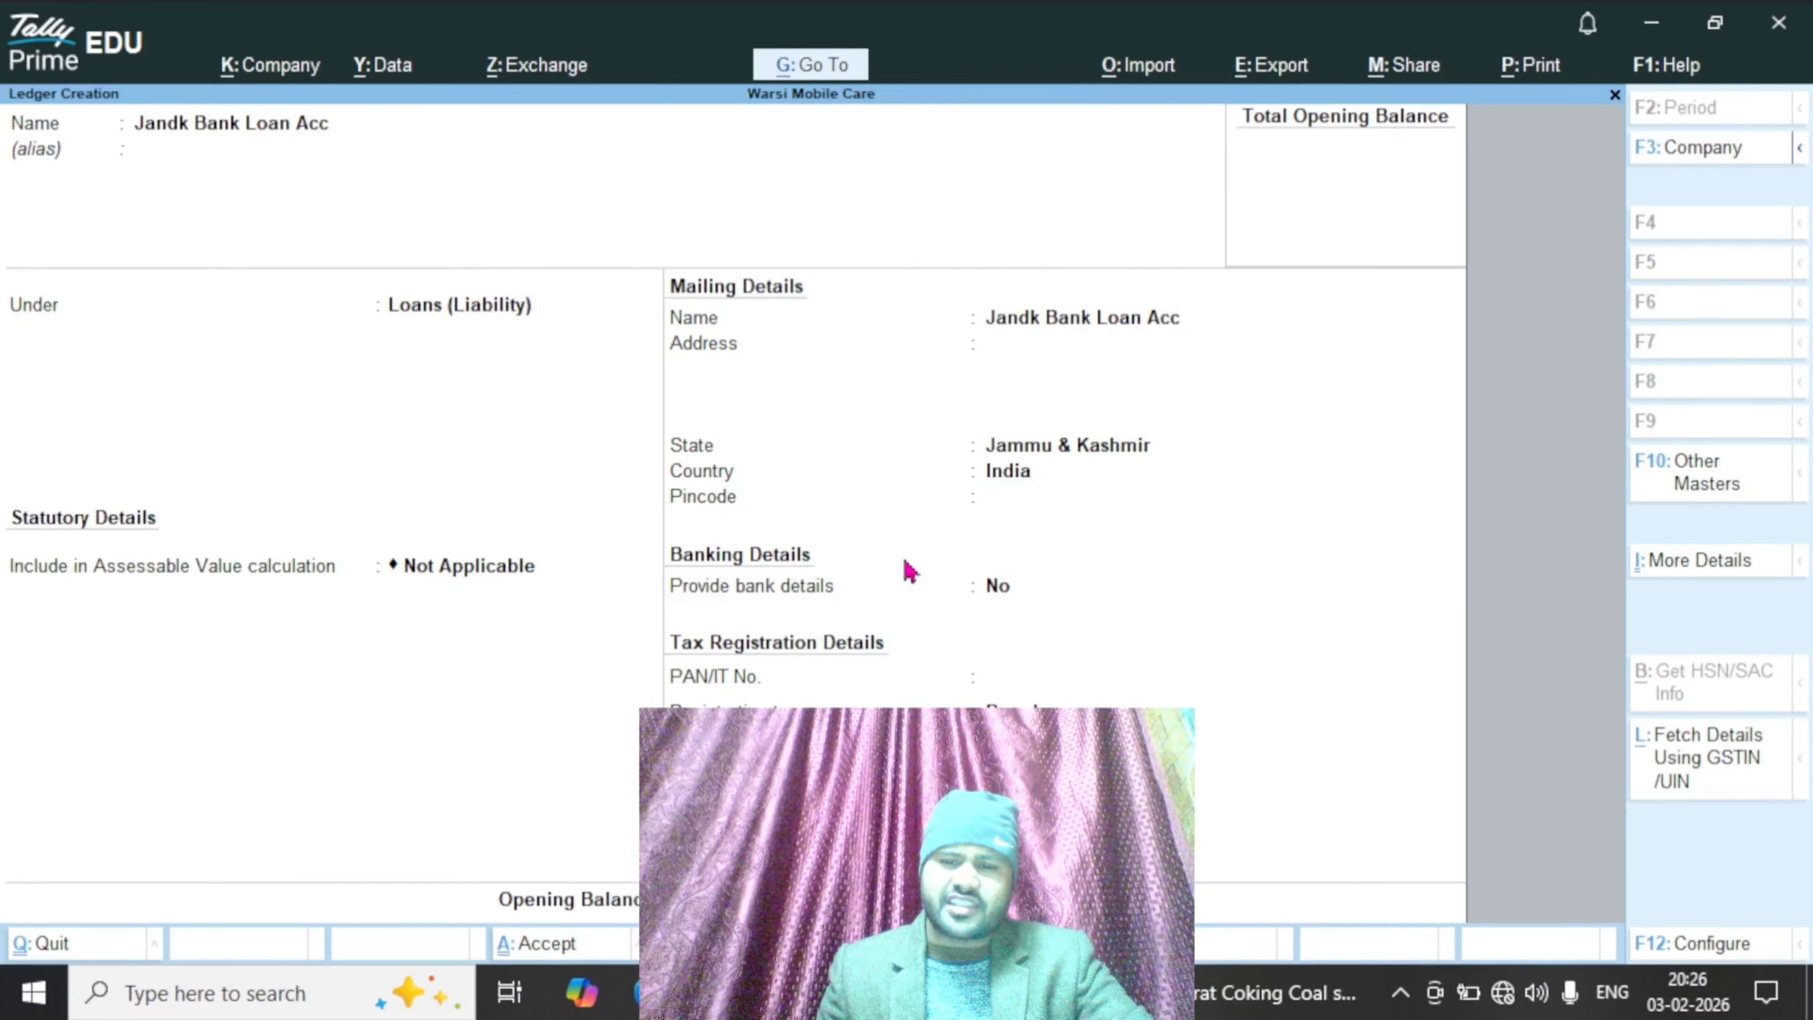
{"action": "key", "text": "ctrl+a"}
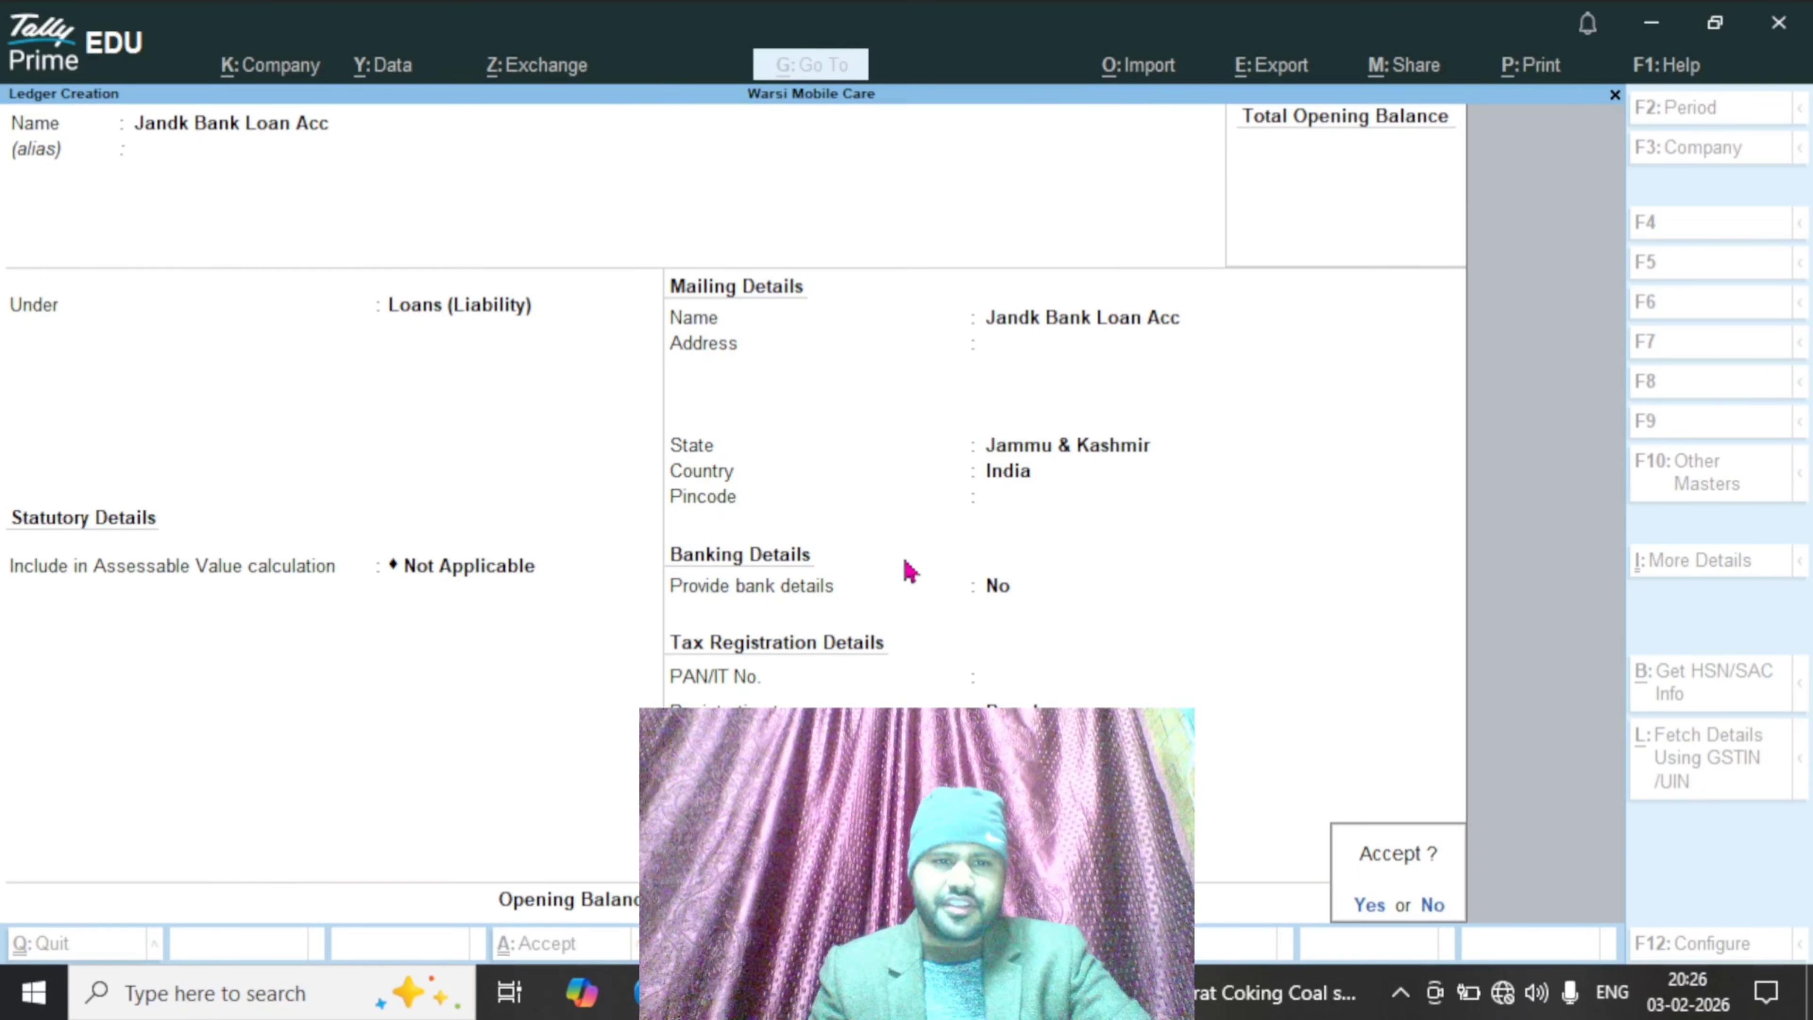
{"action": "key", "text": "Return"}
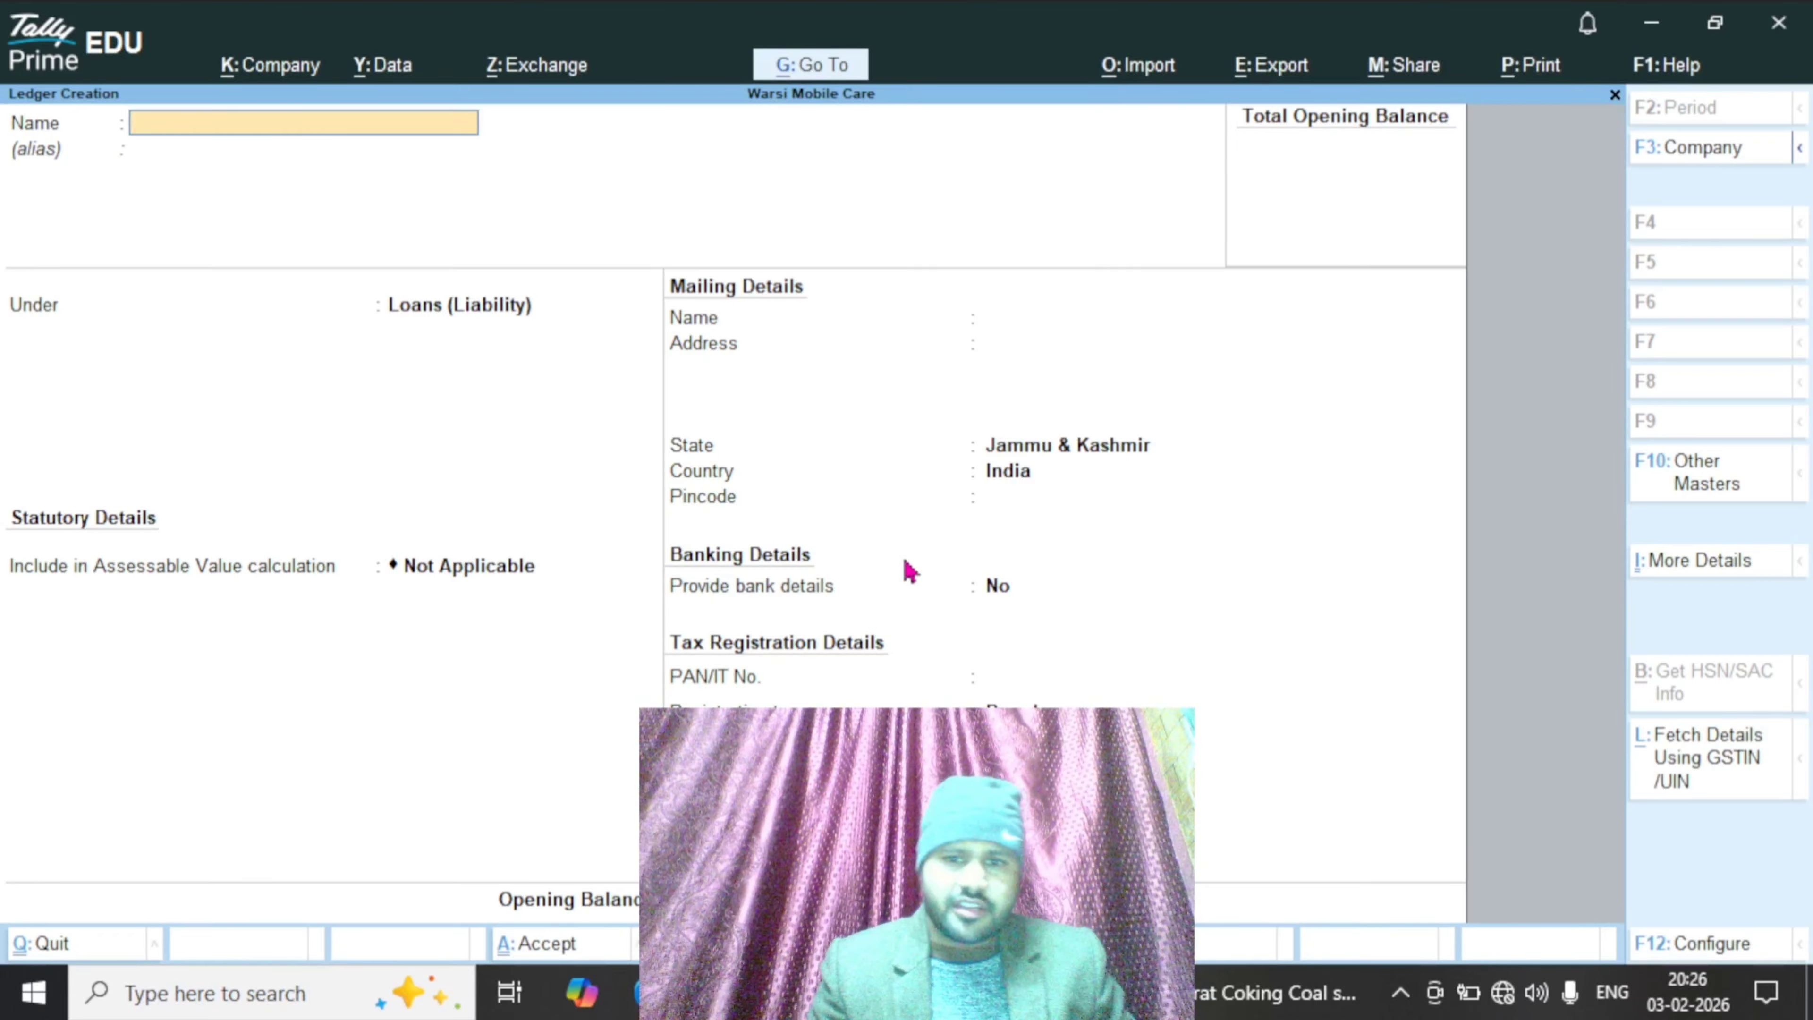
{"action": "key", "text": "Escape"}
{"action": "key", "text": "Return"}
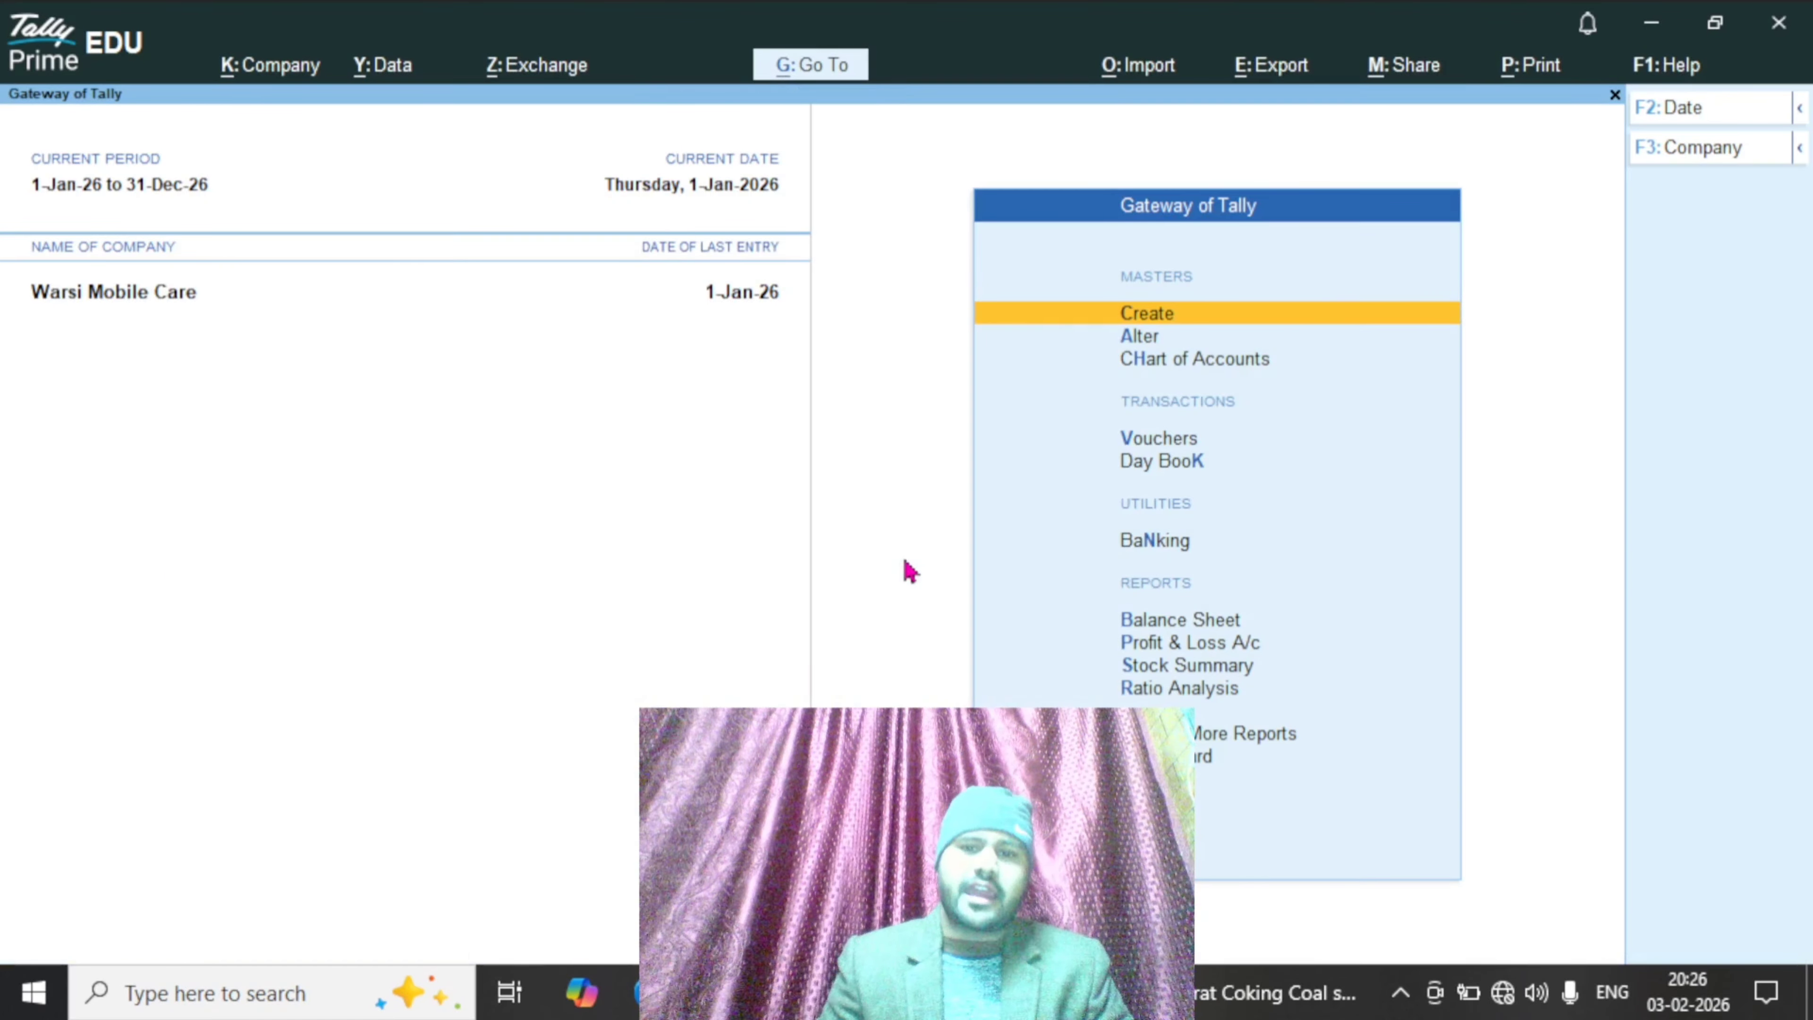
{"action": "key", "text": "Down"}
{"action": "key", "text": "Down"}
{"action": "key", "text": "Down"}
{"action": "key", "text": "Down"}
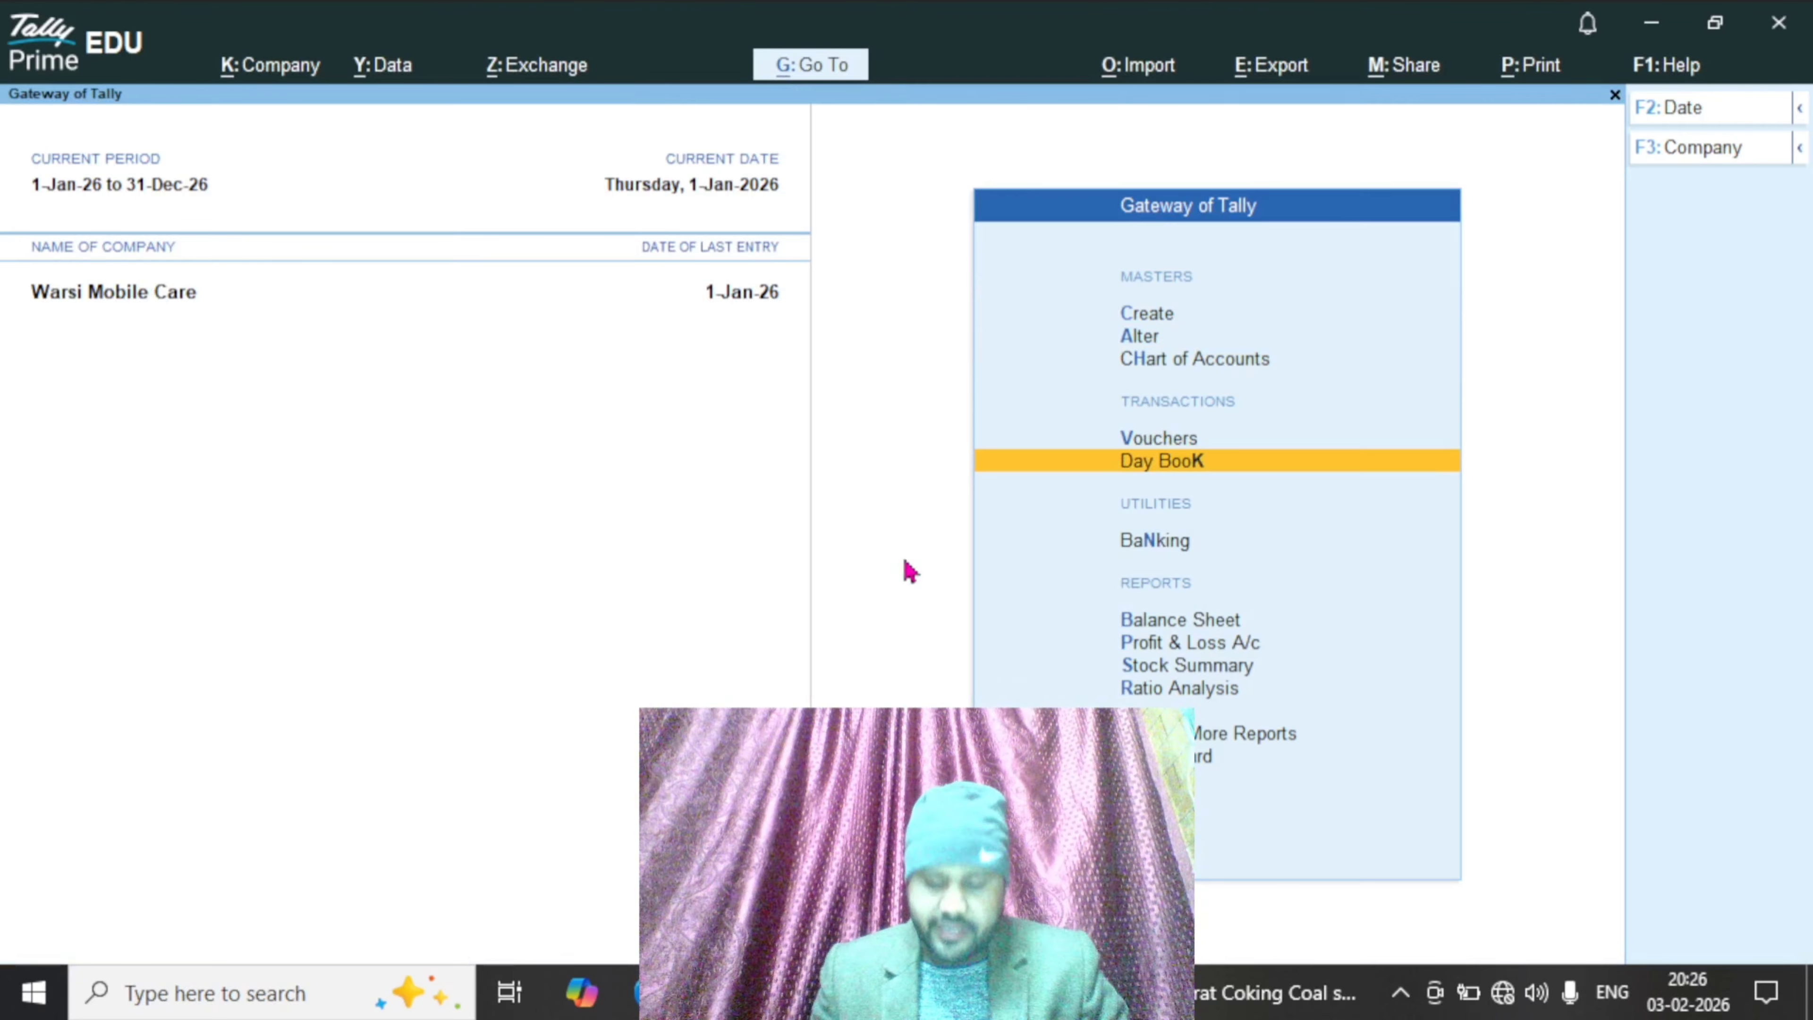
{"action": "key", "text": "Up"}
{"action": "key", "text": "Return"}
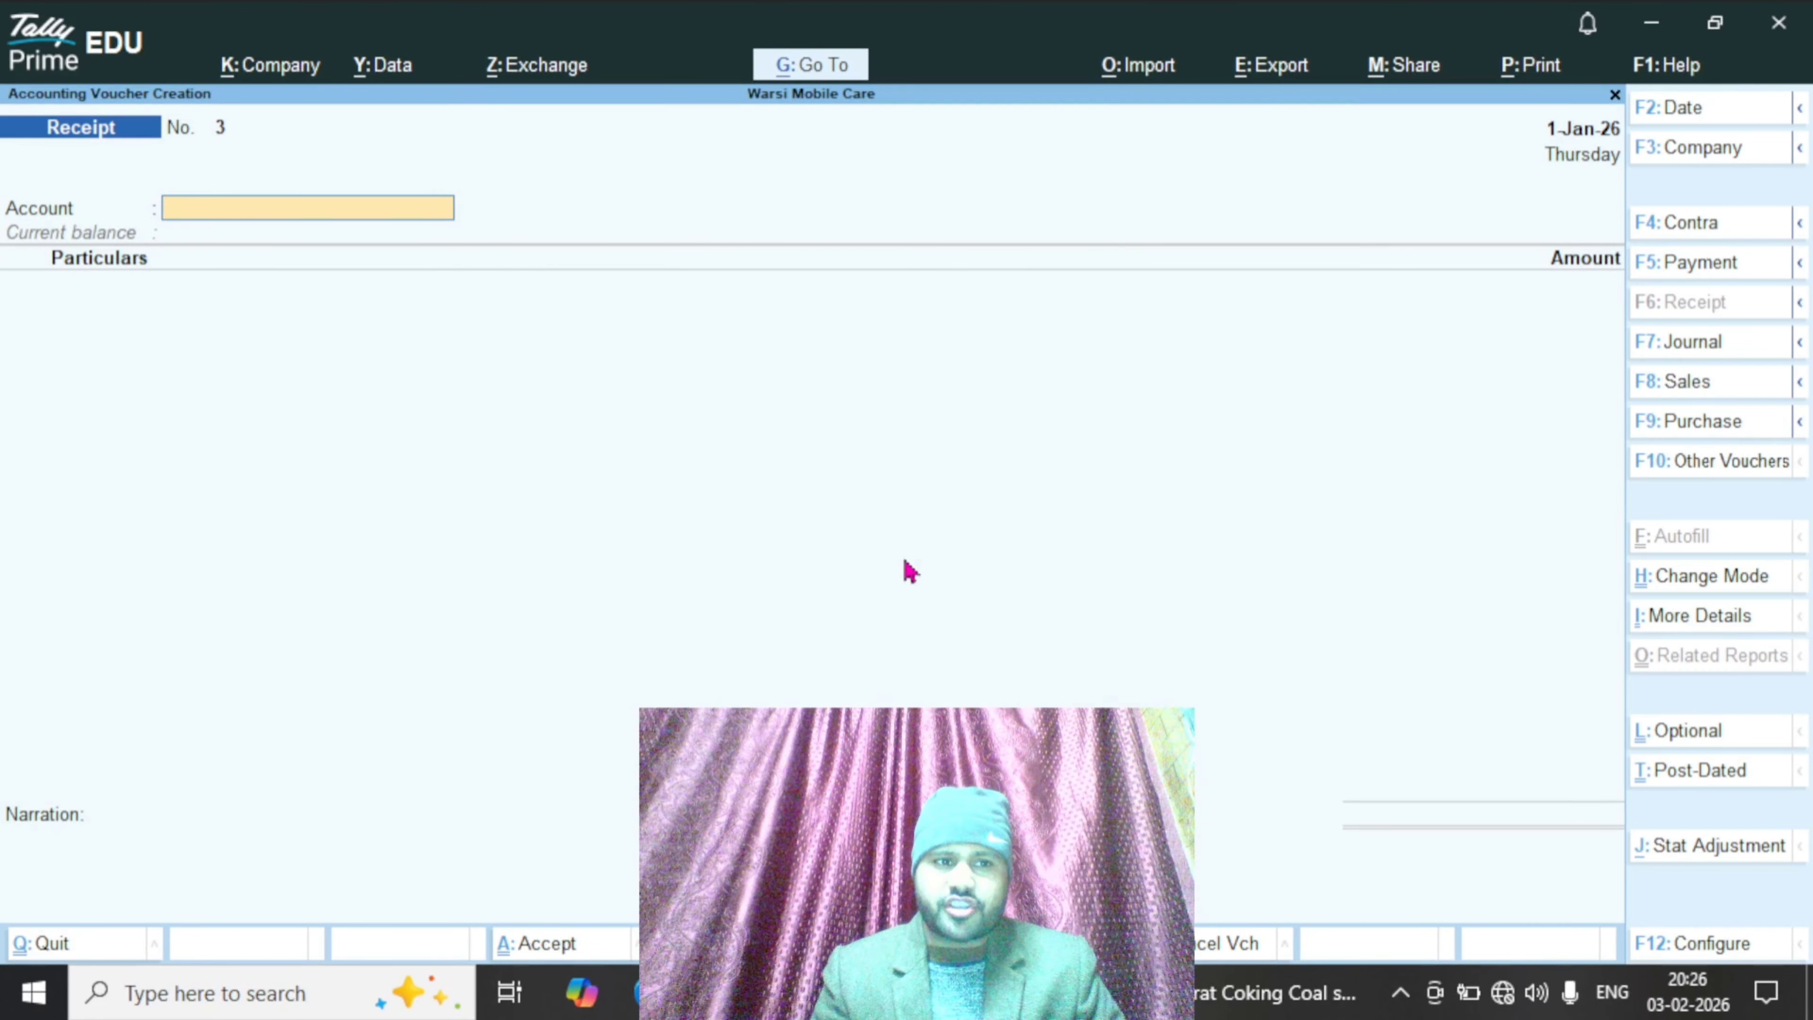
{"action": "key", "text": "Escape"}
{"action": "key", "text": "Return"}
Open the Balance Sheet and examine the group summary of the Capital Account
{"action": "key", "text": "Down"}
{"action": "key", "text": "Down"}
{"action": "key", "text": "Down"}
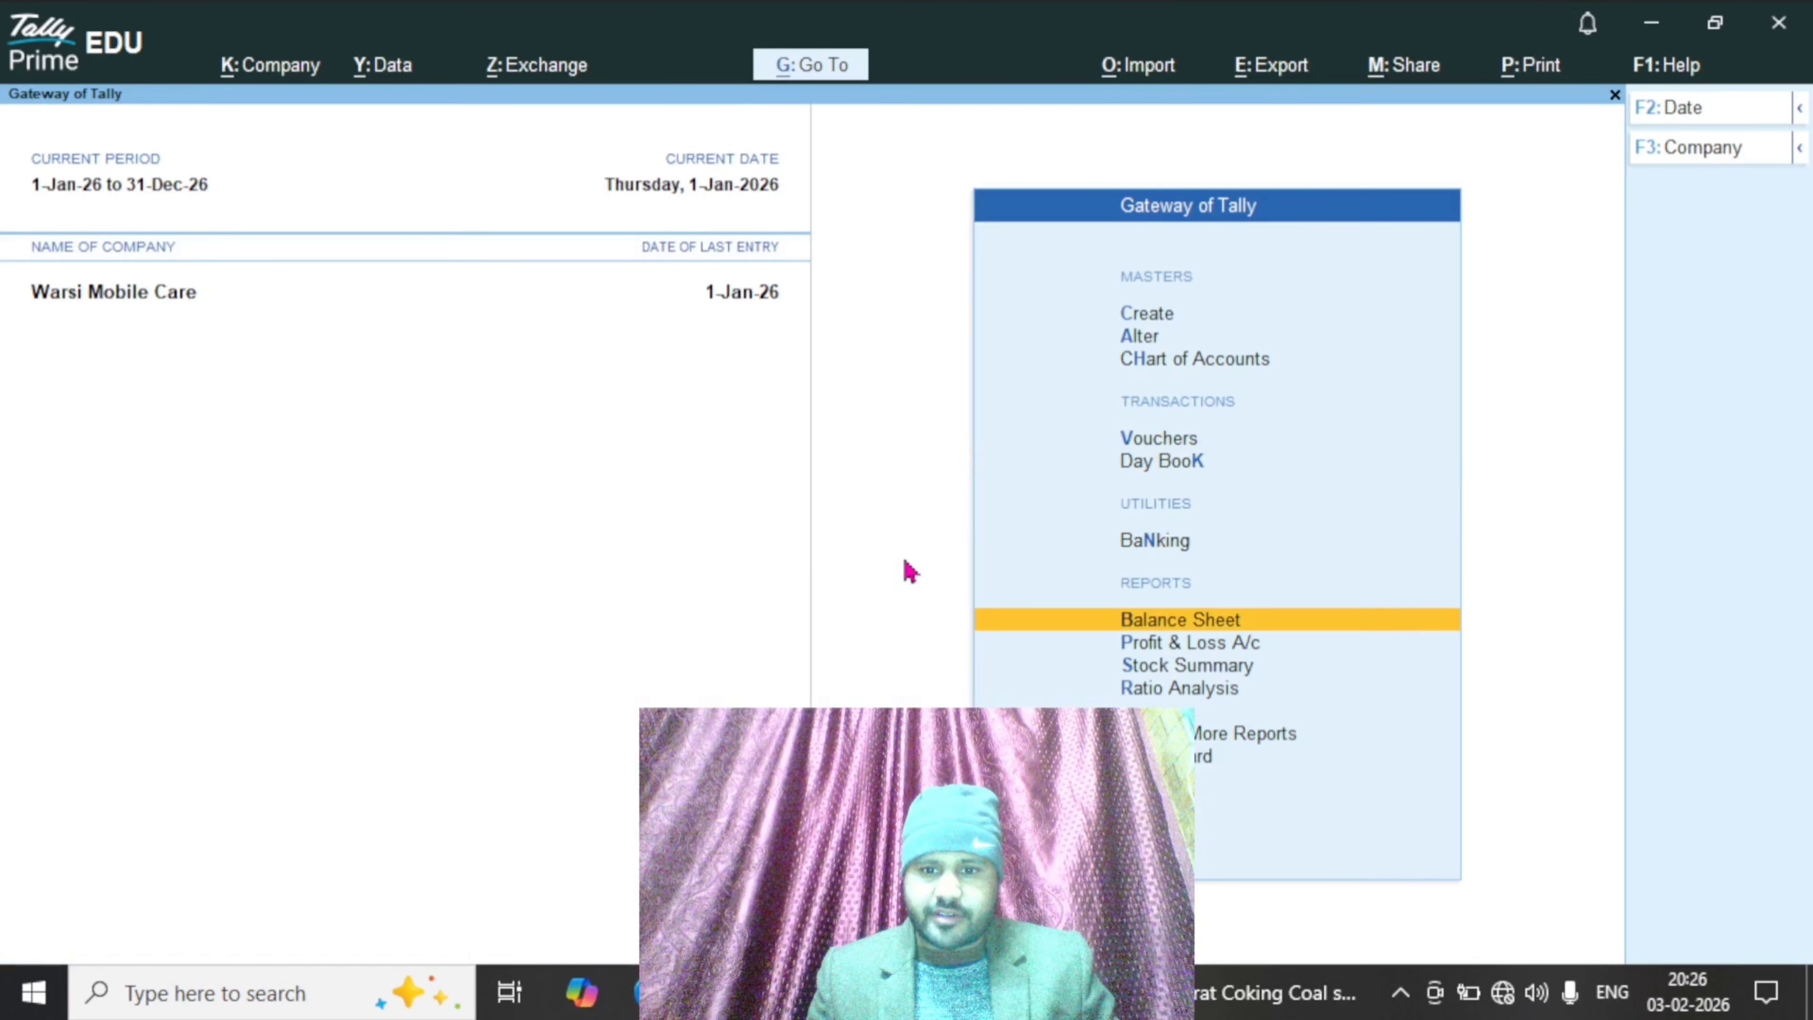
{"action": "key", "text": "Return"}
{"action": "key", "text": "Return"}
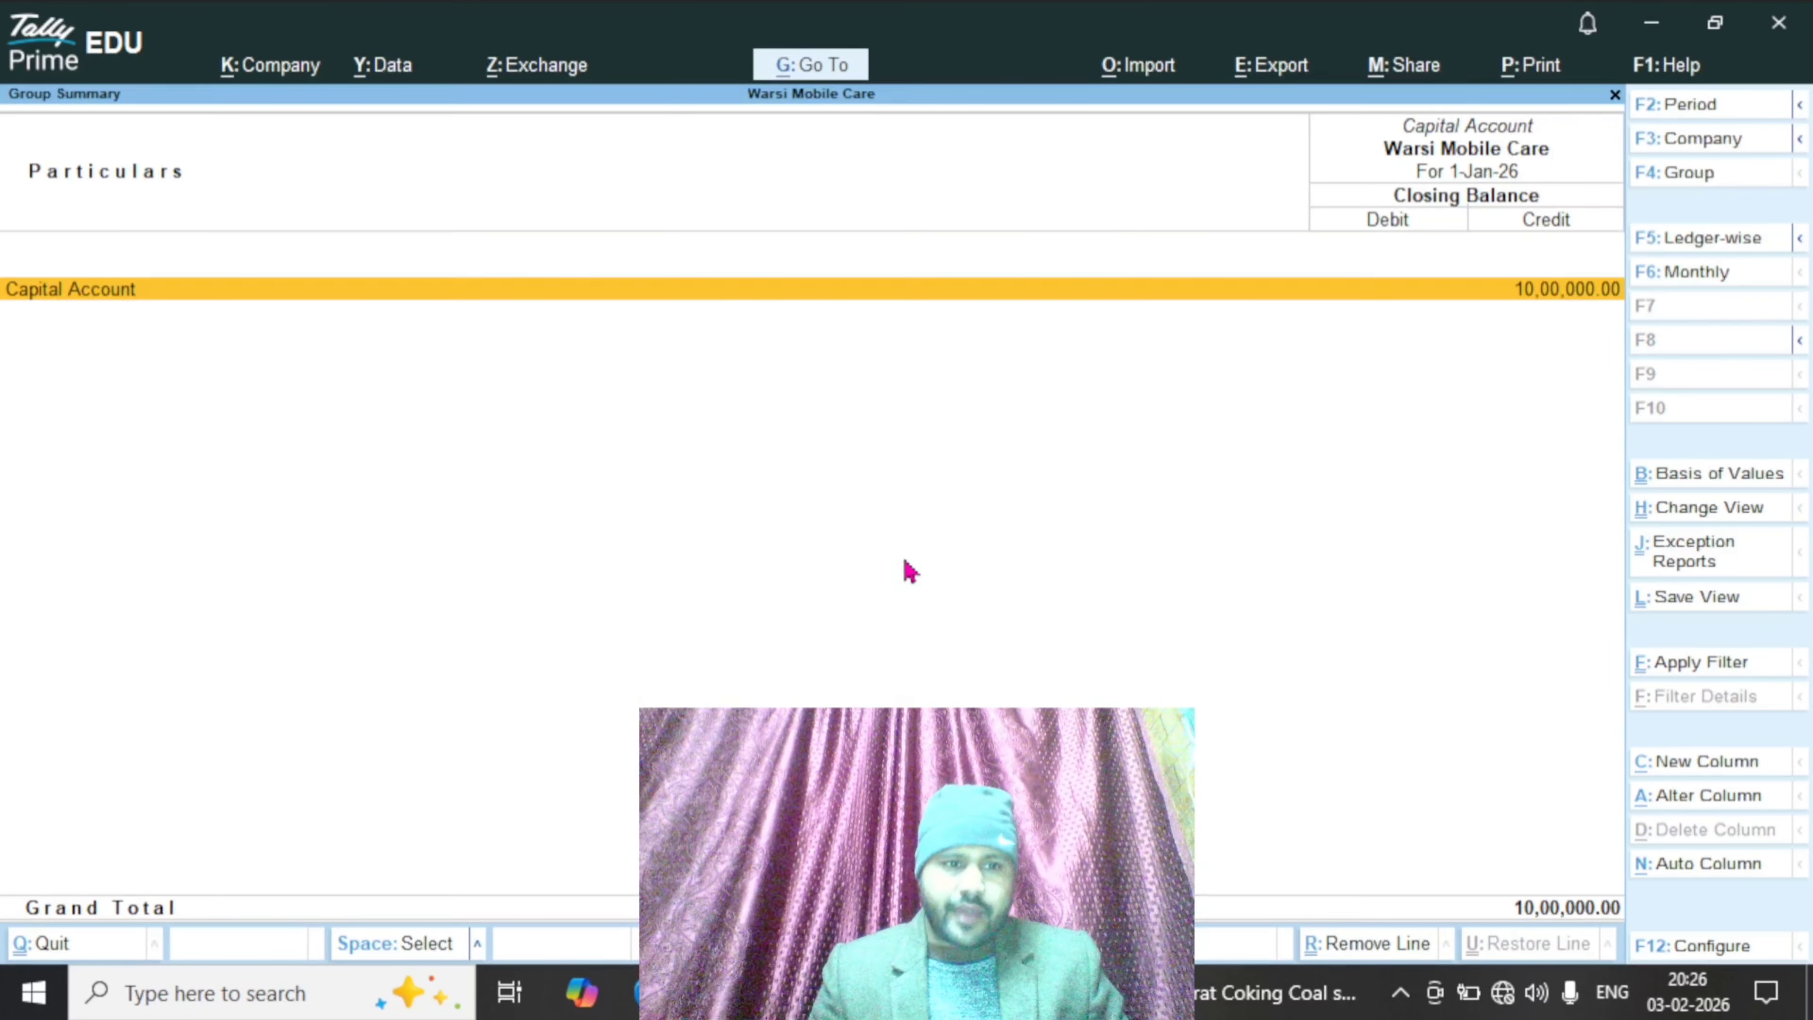
{"action": "key", "text": "Escape"}
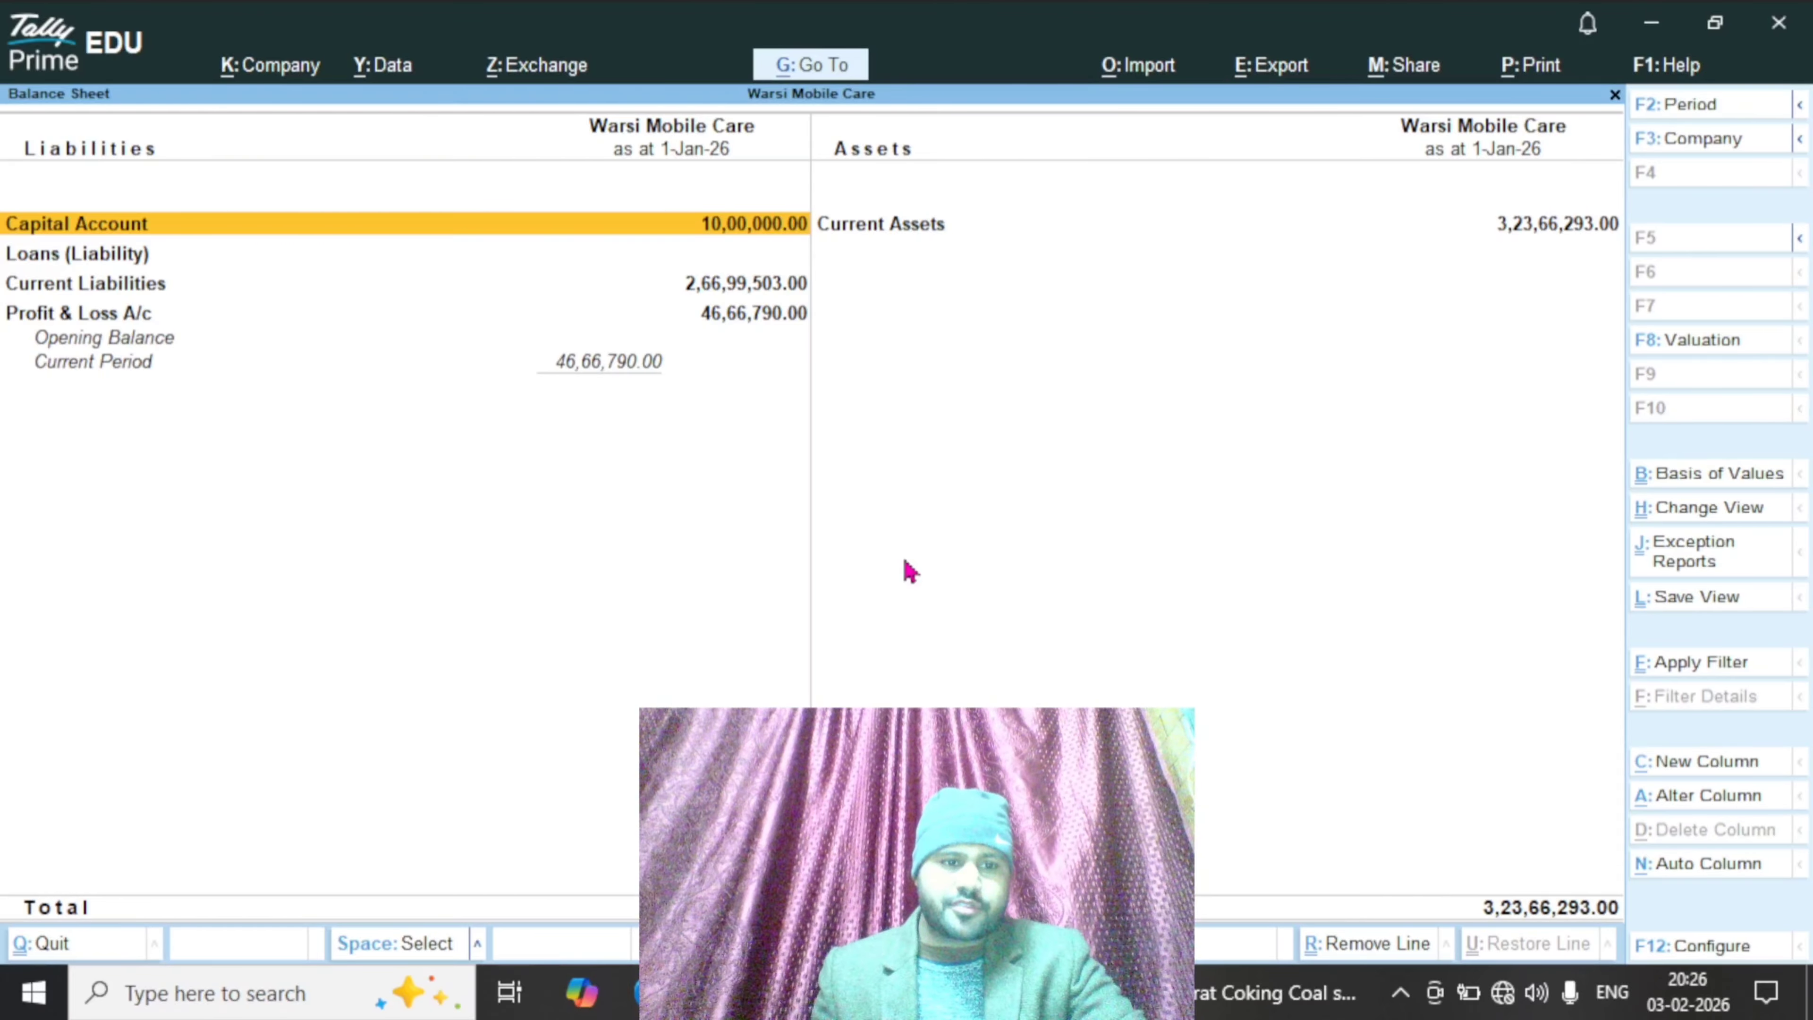
{"action": "key", "text": "Return"}
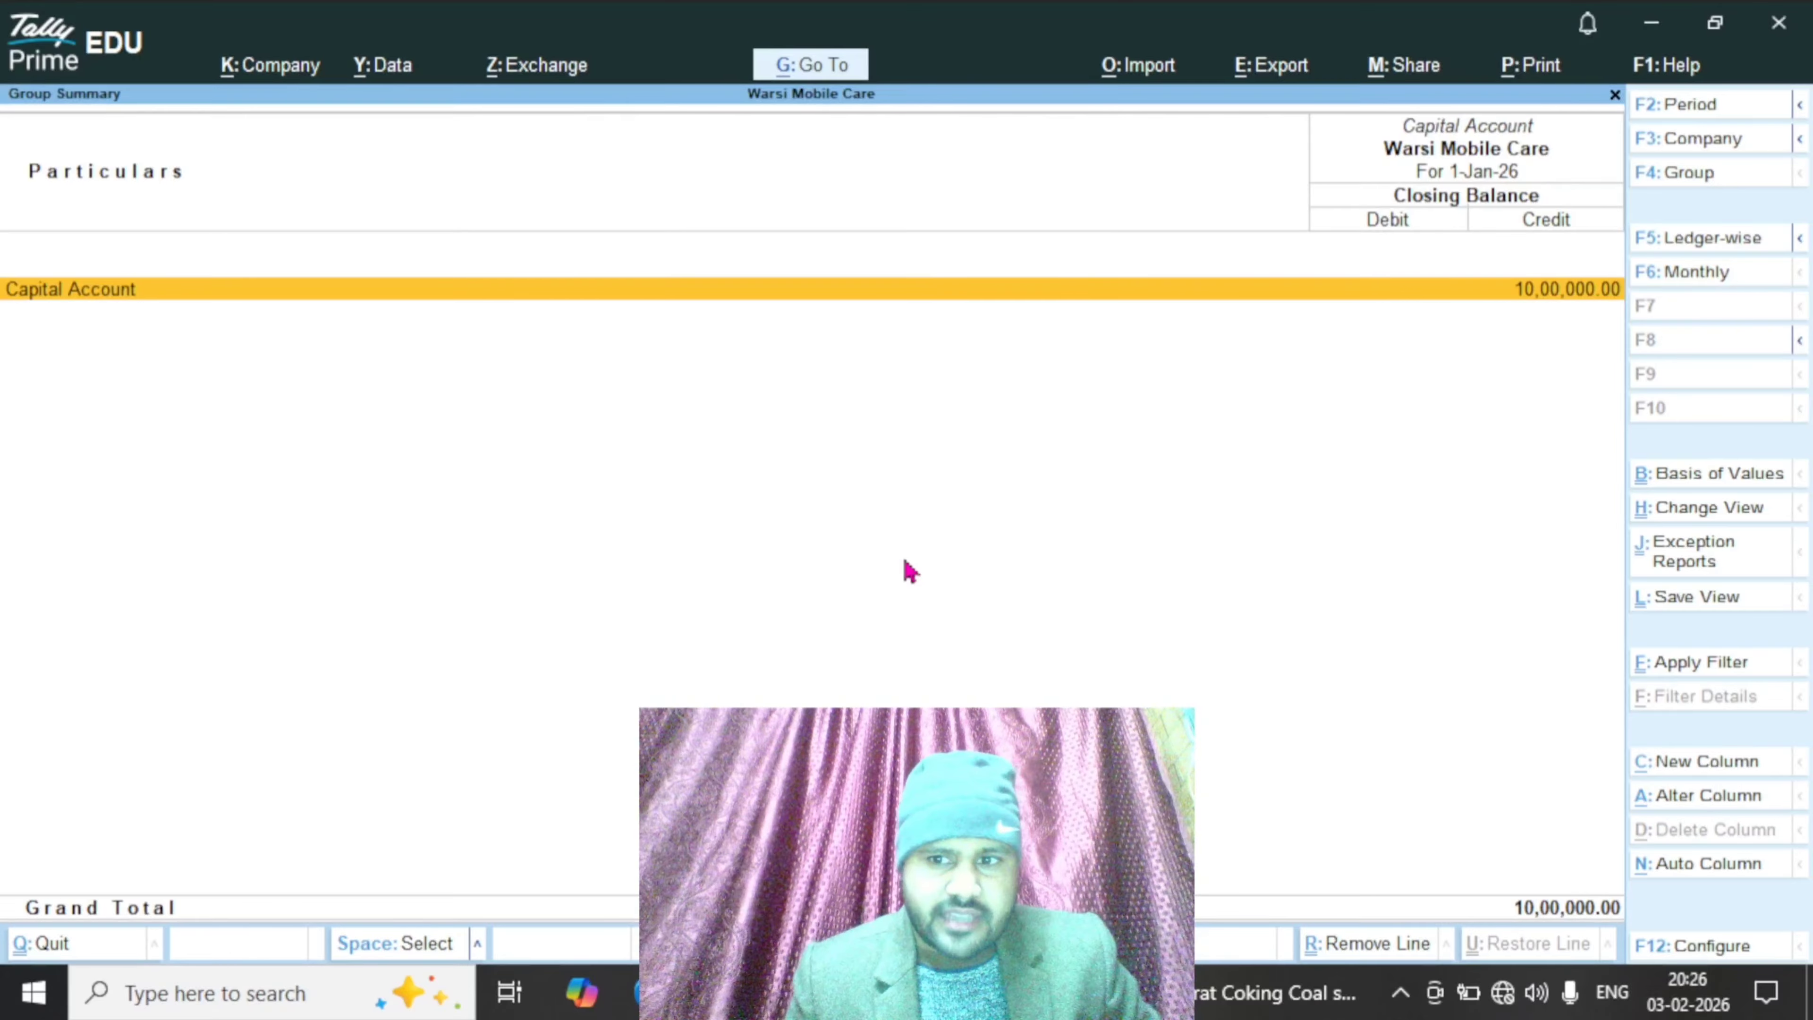
{"action": "key", "text": "Escape"}
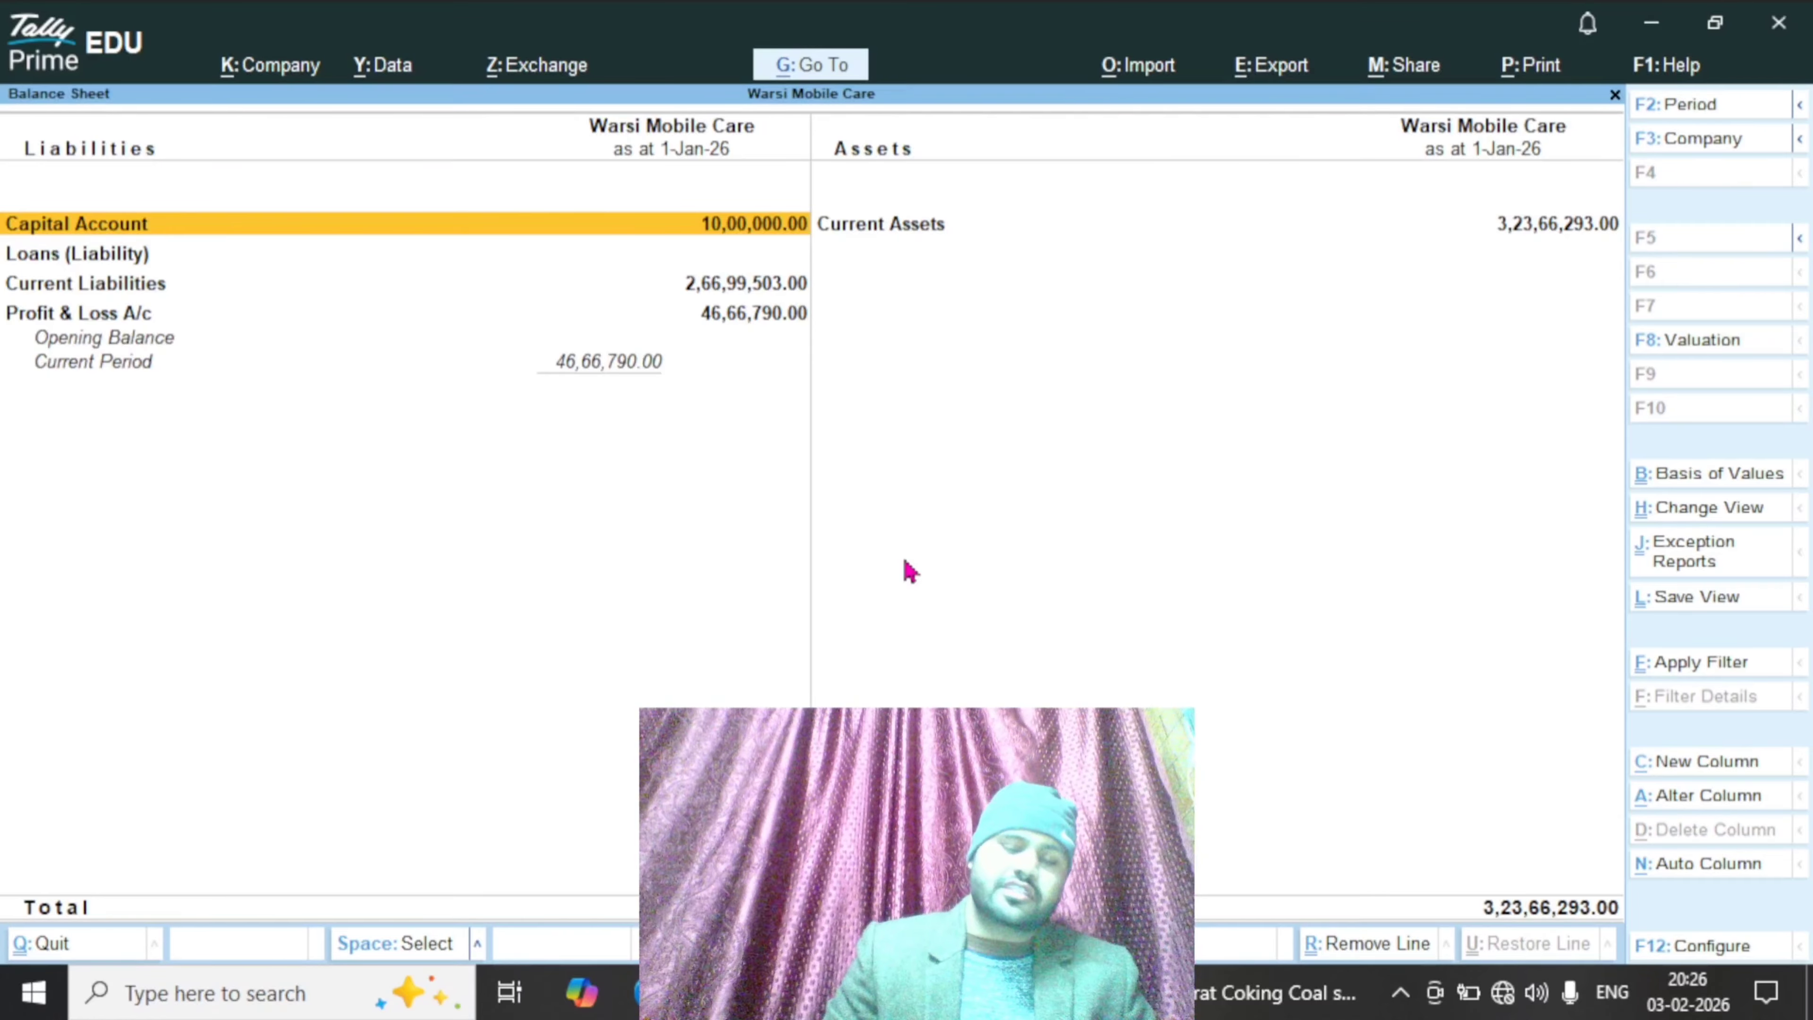
Examine the Loans (Liability) group summary from the Balance Sheet, and return to the Gateway of Tally
{"action": "key", "text": "Down"}
{"action": "key", "text": "Return"}
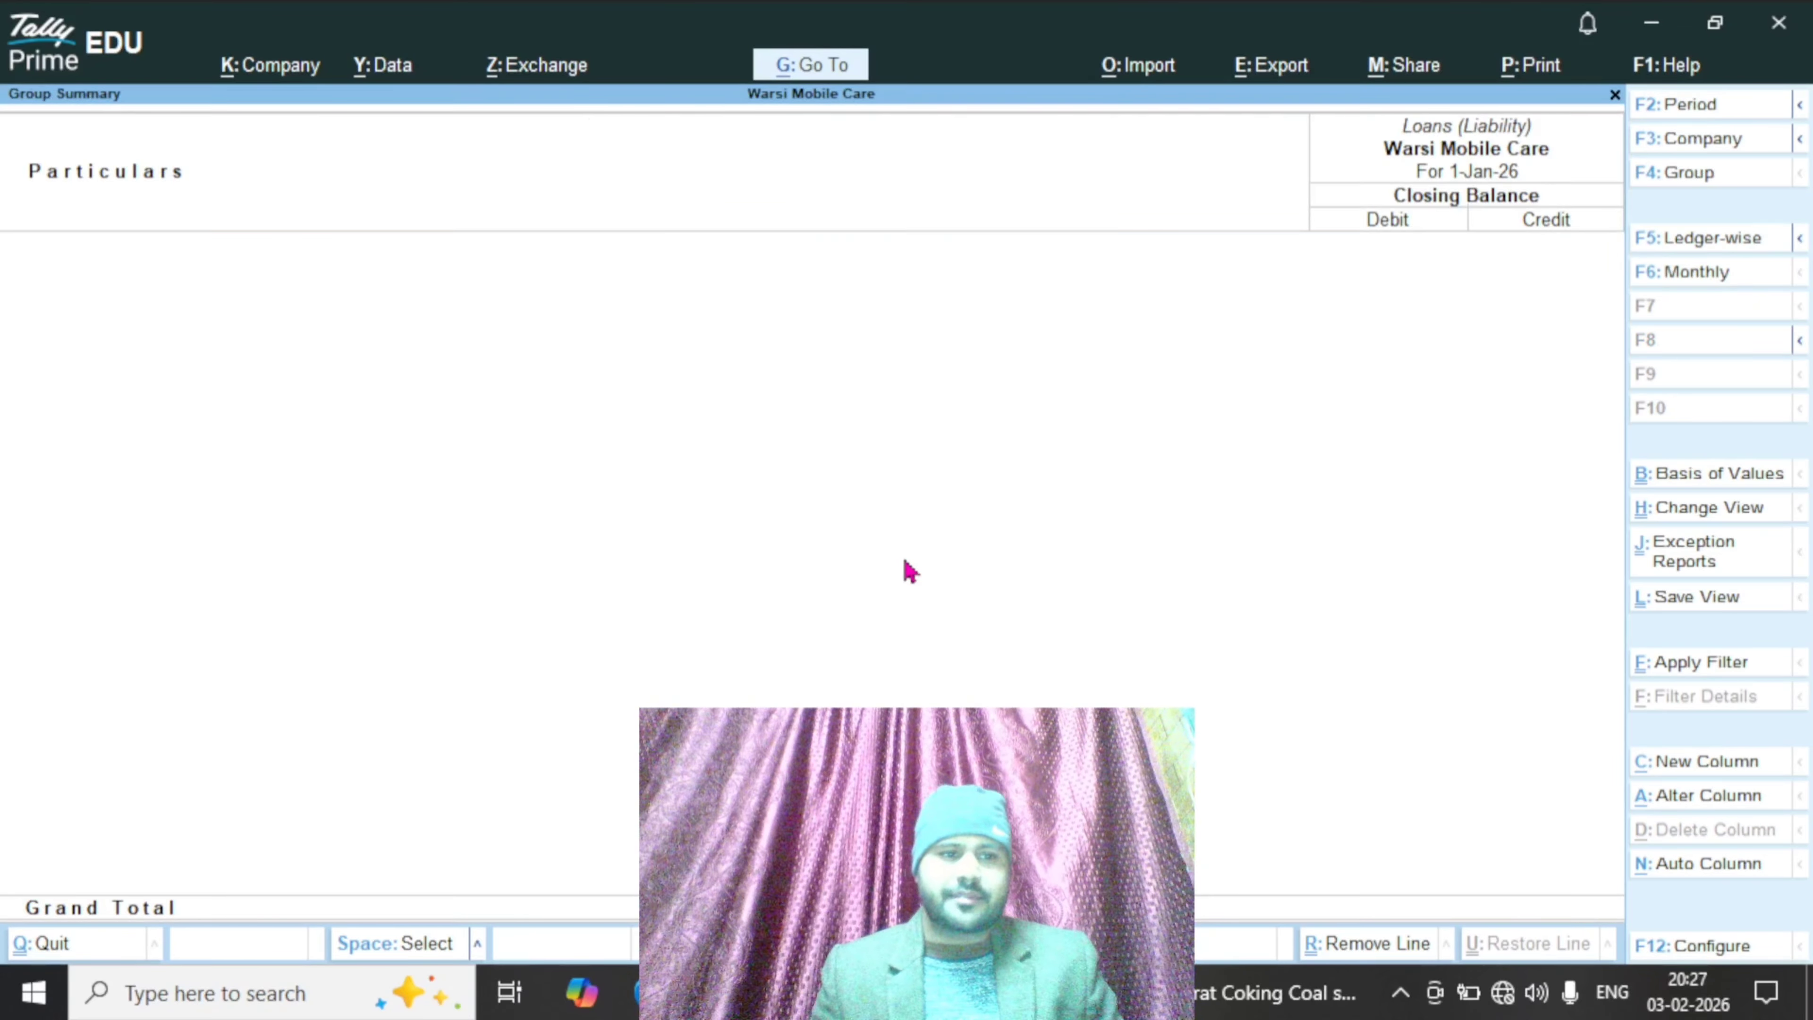
{"action": "key", "text": "Escape"}
{"action": "key", "text": "Escape"}
{"action": "key", "text": "Escape"}
{"action": "key", "text": "Escape"}
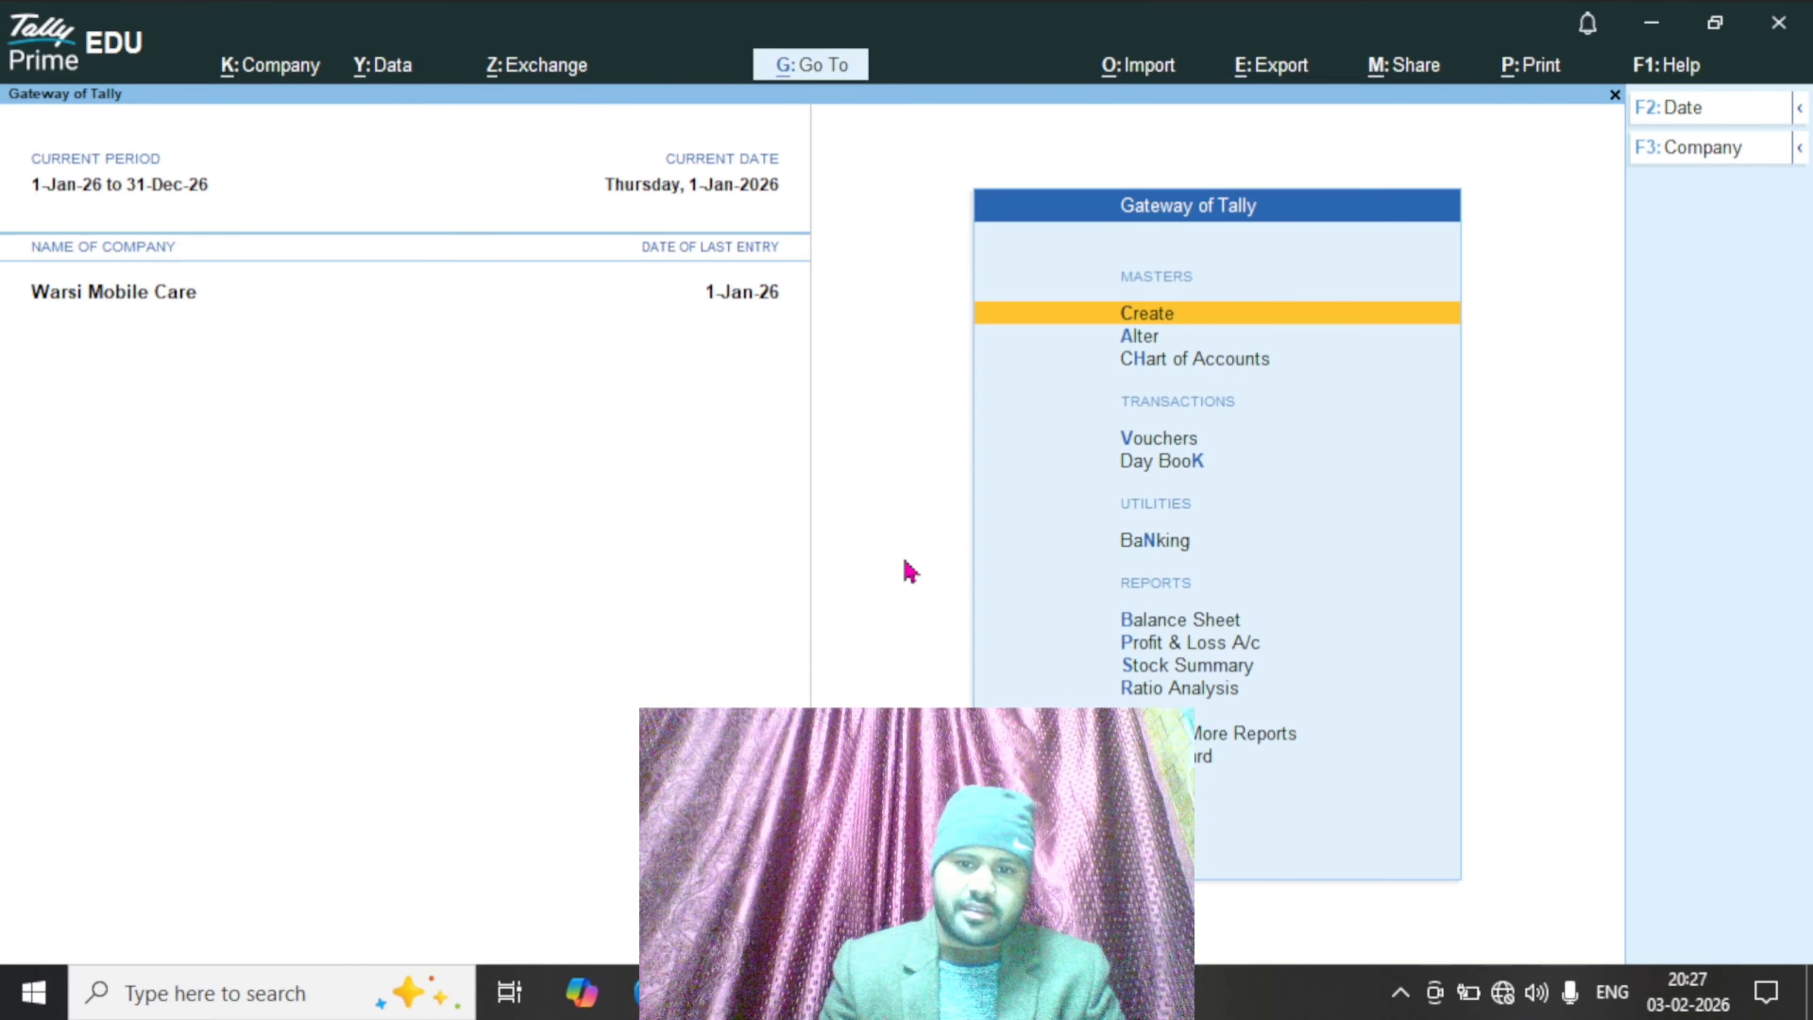
Open voucher entry from the Gateway of Tally and switch the voucher type to Journal
{"action": "key", "text": "Down"}
{"action": "key", "text": "Down"}
{"action": "key", "text": "Down"}
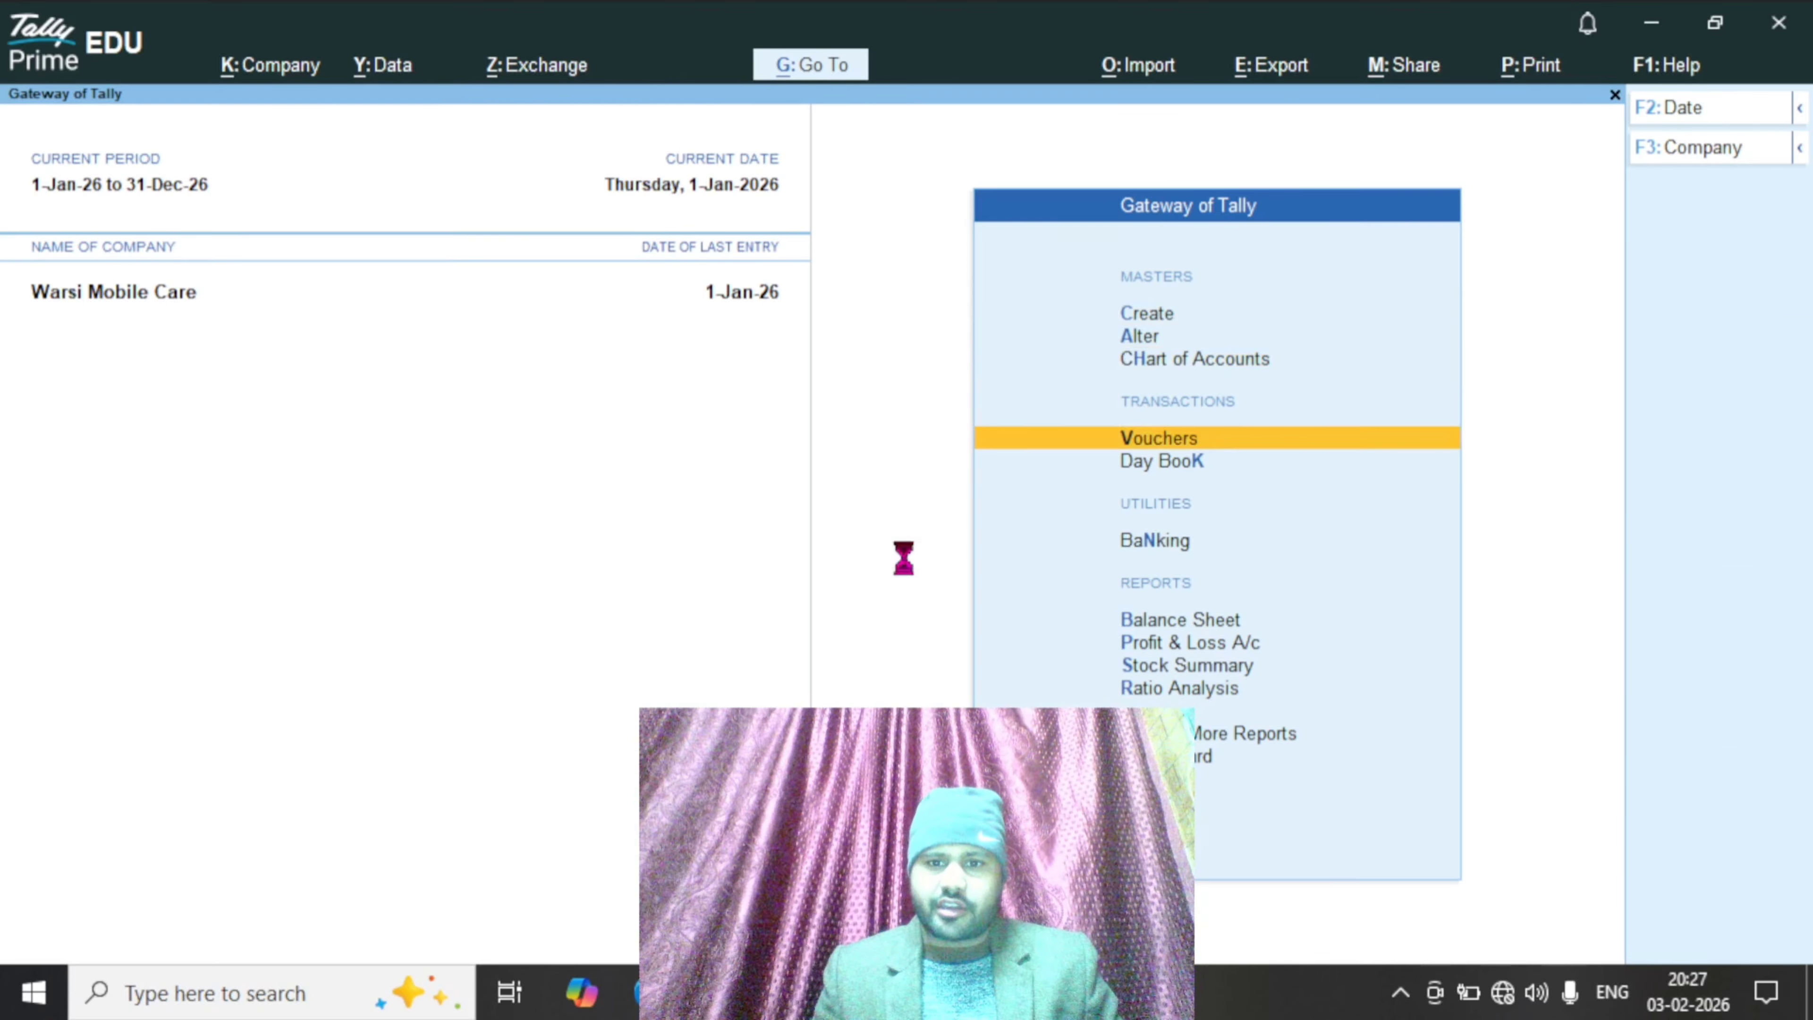
{"action": "key", "text": "Return"}
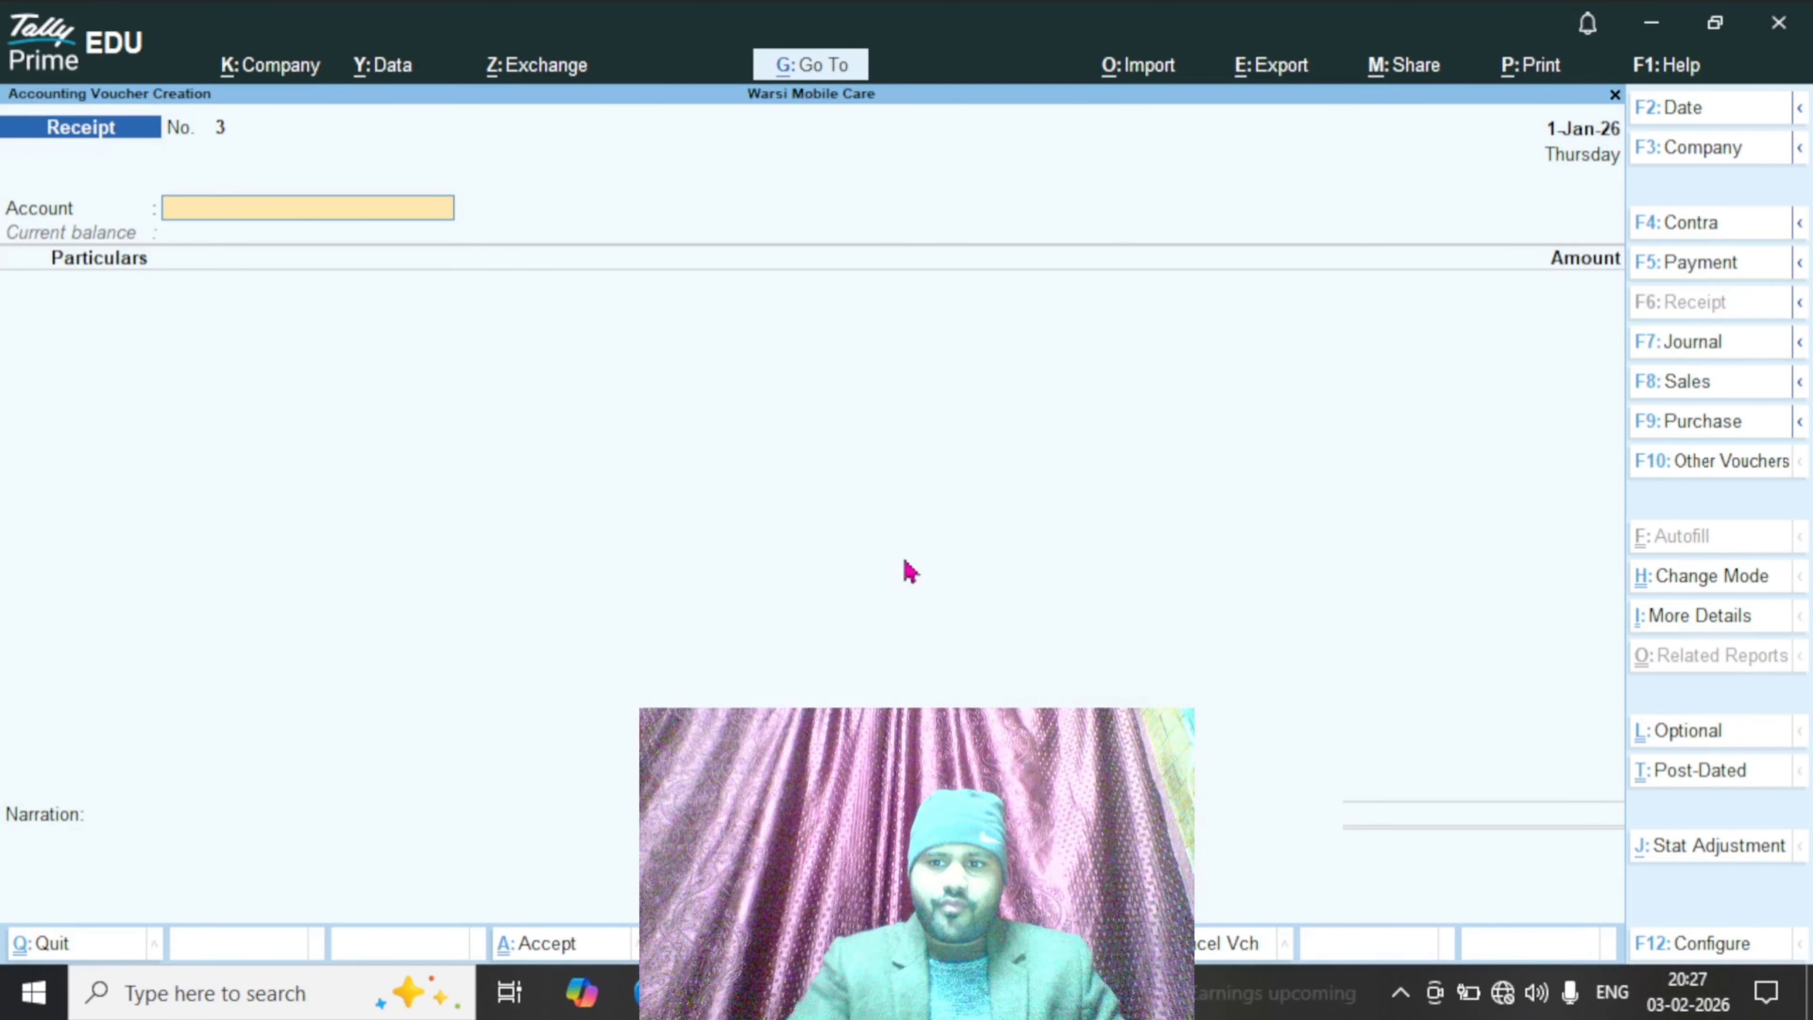
{"action": "left_click", "coordinate": [1733, 344]}
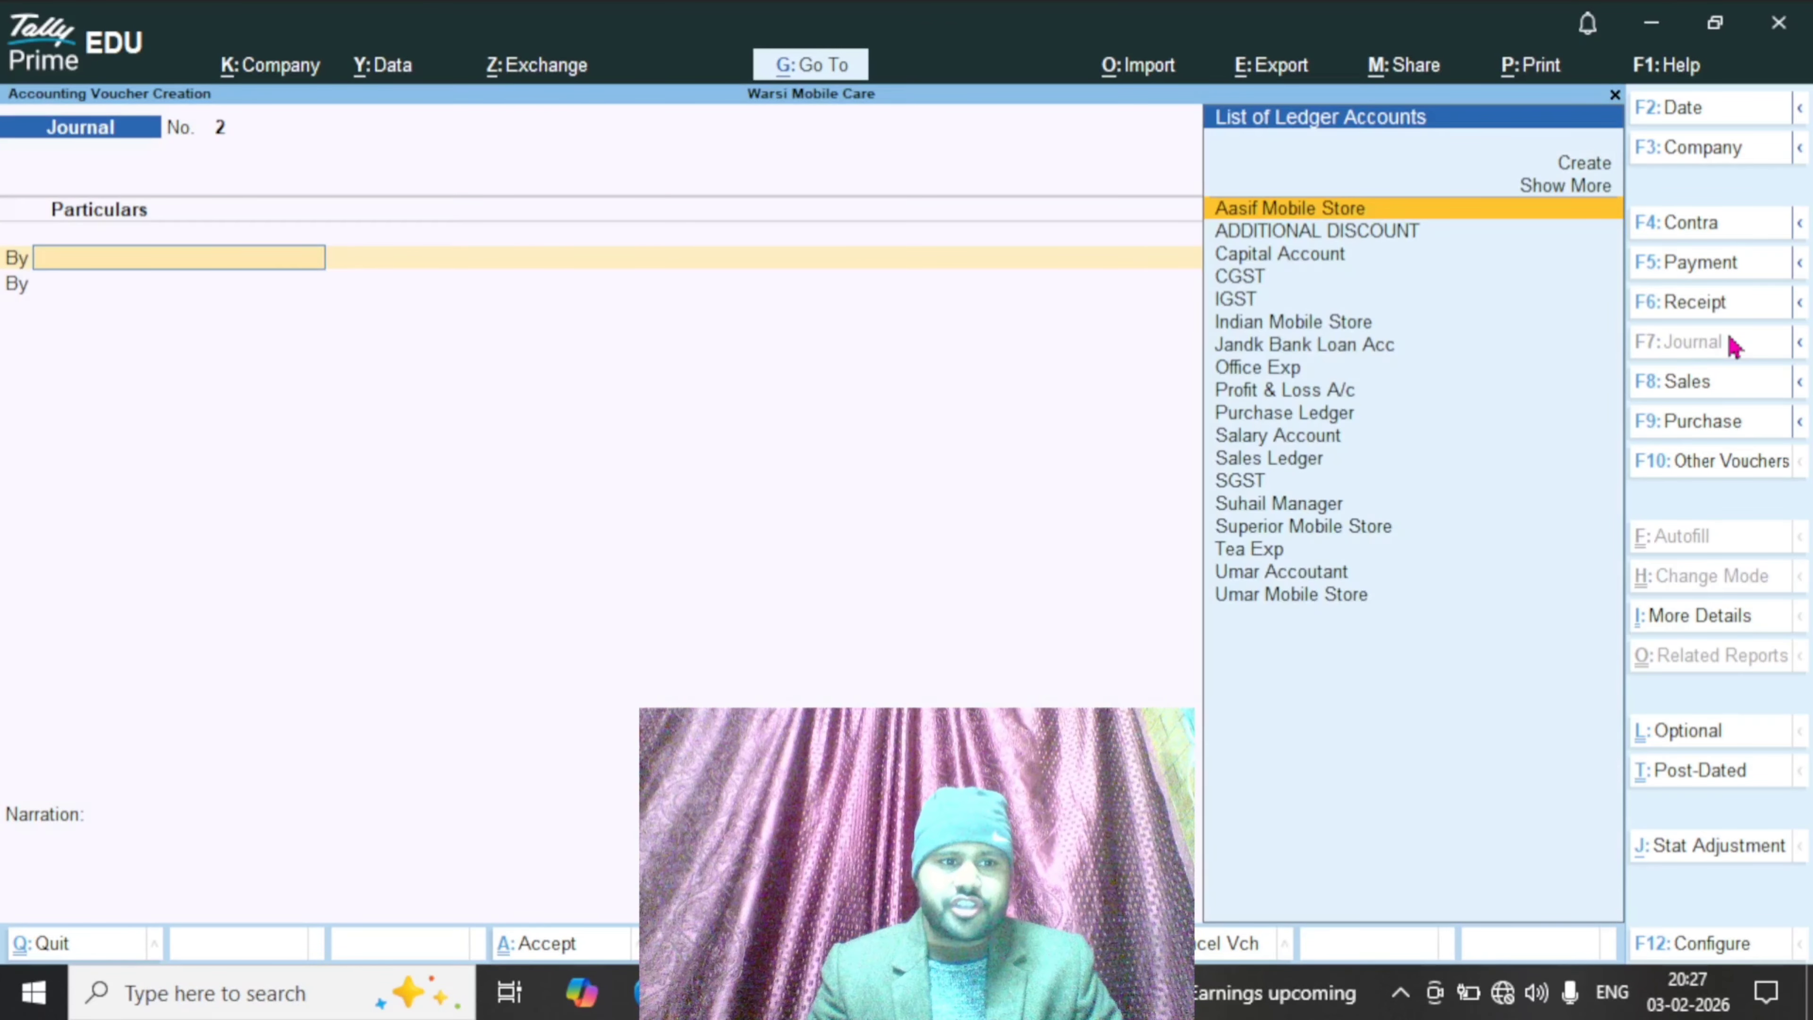
Choose Jandk Bank Loan Acc as the debit ledger on the journal voucher's first line
{"action": "key", "text": "Down"}
{"action": "key", "text": "Down"}
{"action": "key", "text": "Down"}
{"action": "key", "text": "Down"}
{"action": "key", "text": "Down"}
{"action": "key", "text": "Down"}
{"action": "key", "text": "Down"}
{"action": "key", "text": "Down"}
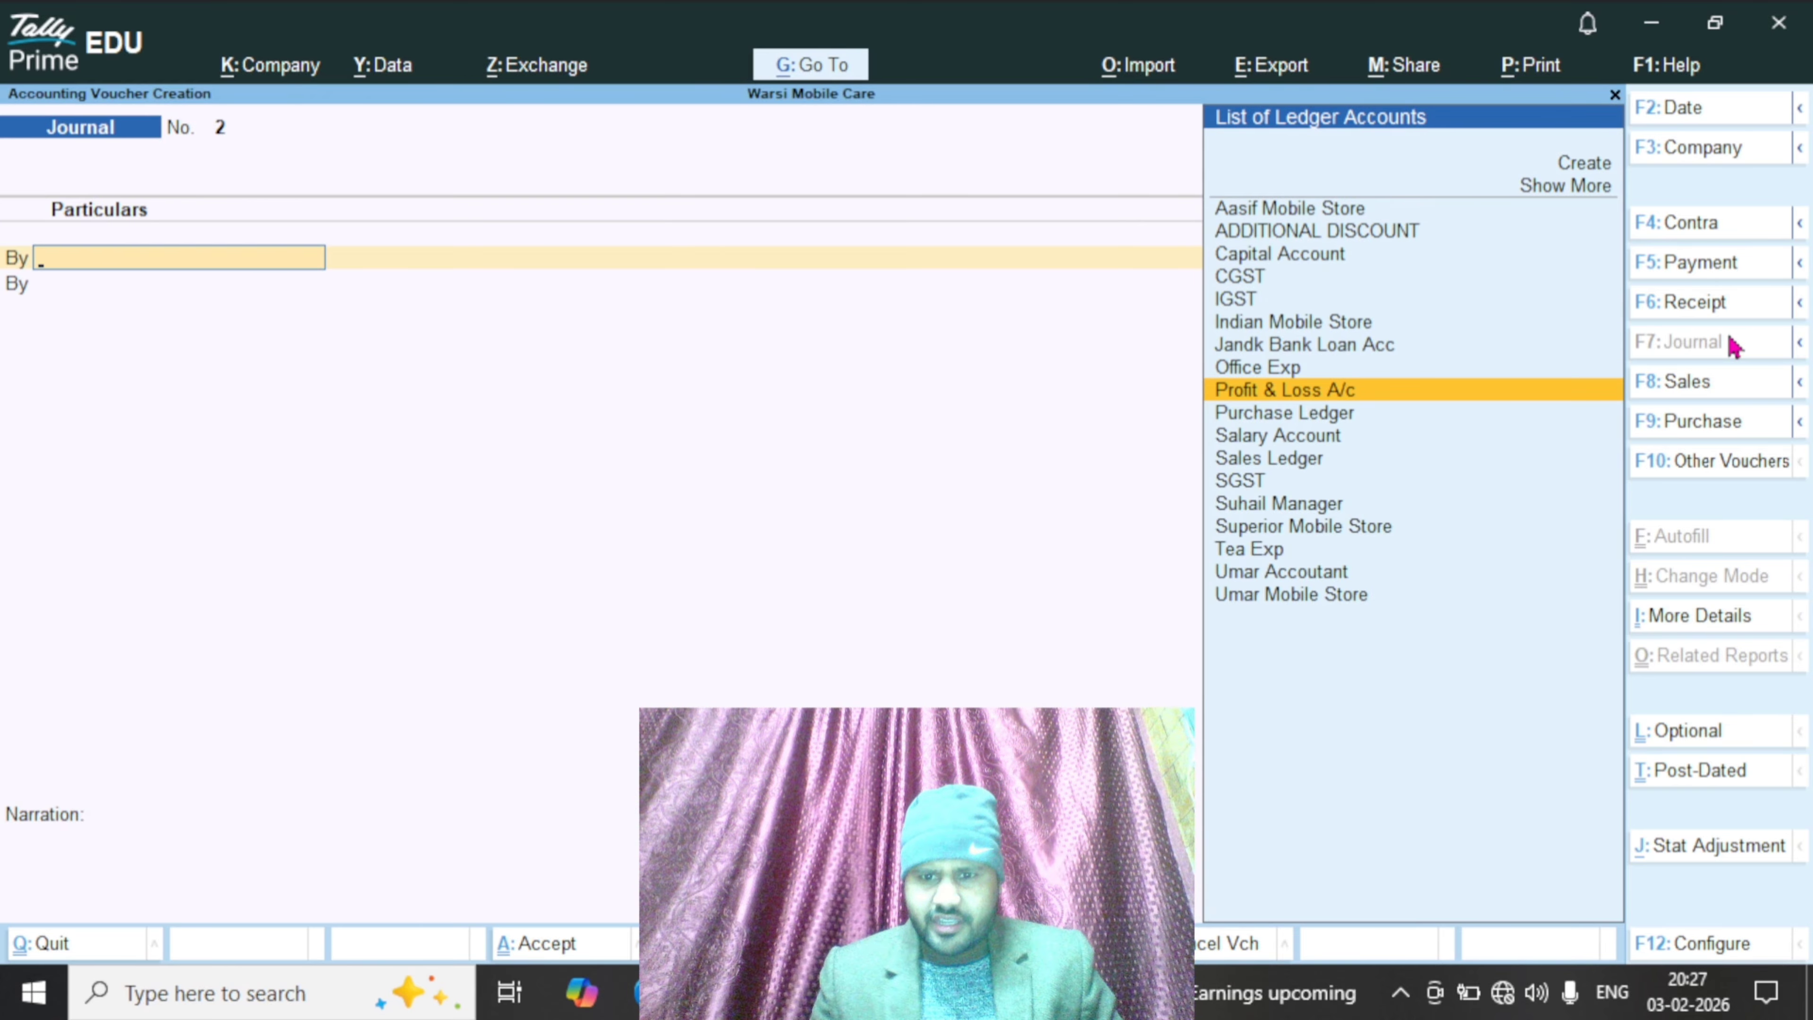
{"action": "key", "text": "Up"}
{"action": "key", "text": "Up"}
{"action": "key", "text": "Return"}
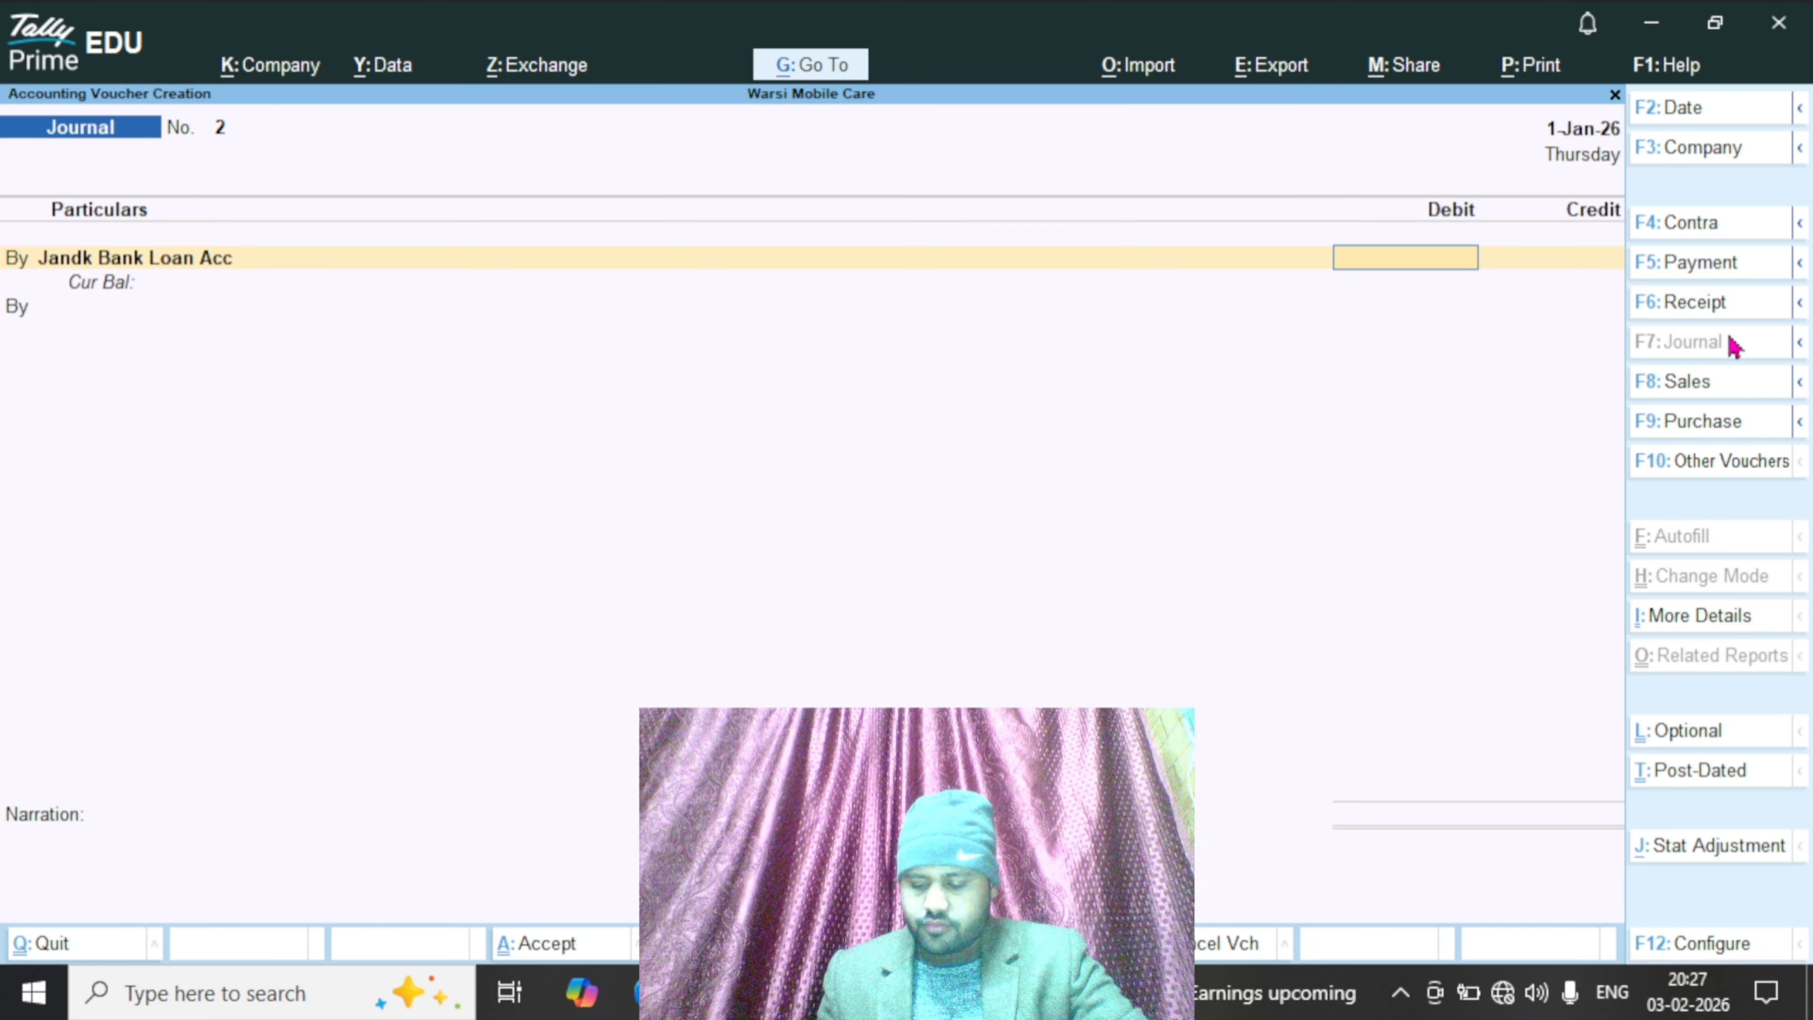
Set the debit amount for Jandk Bank Loan Acc to 2000000
{"action": "type", "text": "10000"}
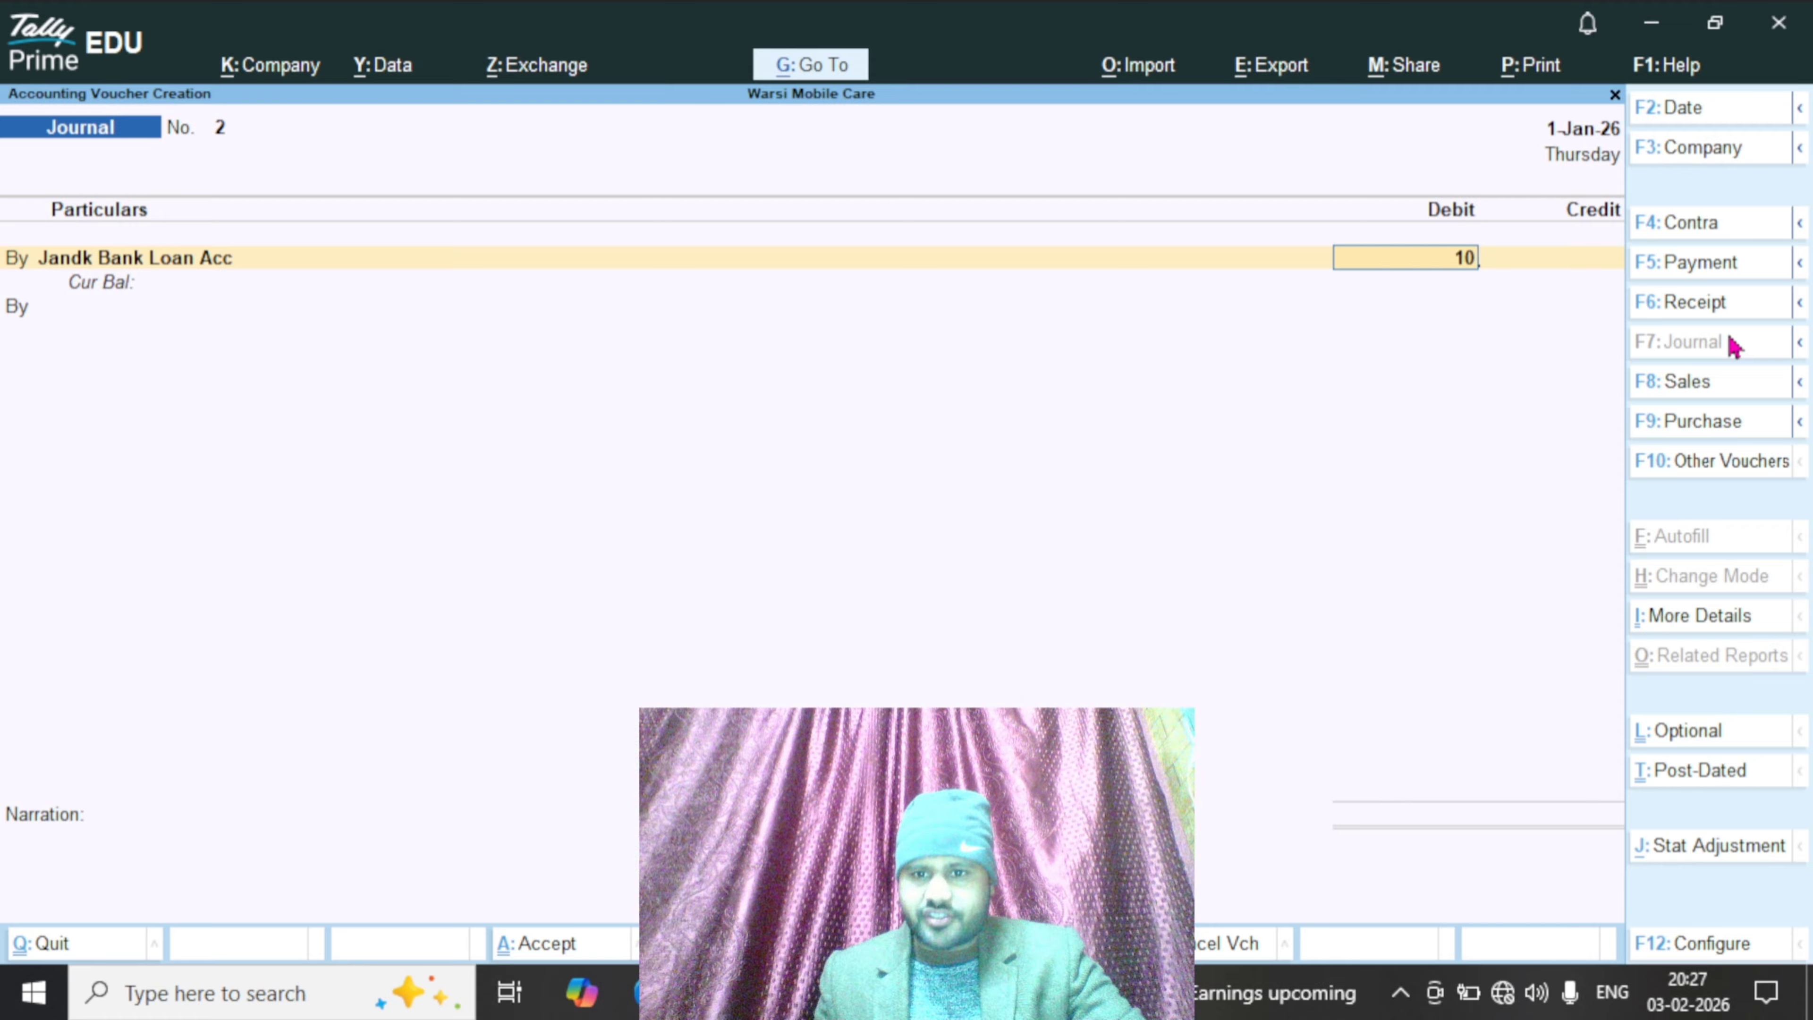
{"action": "key", "text": "BackSpace"}
{"action": "key", "text": "BackSpace"}
{"action": "key", "text": "BackSpace"}
{"action": "key", "text": "BackSpace"}
{"action": "key", "text": "BackSpace"}
{"action": "key", "text": "BackSpace"}
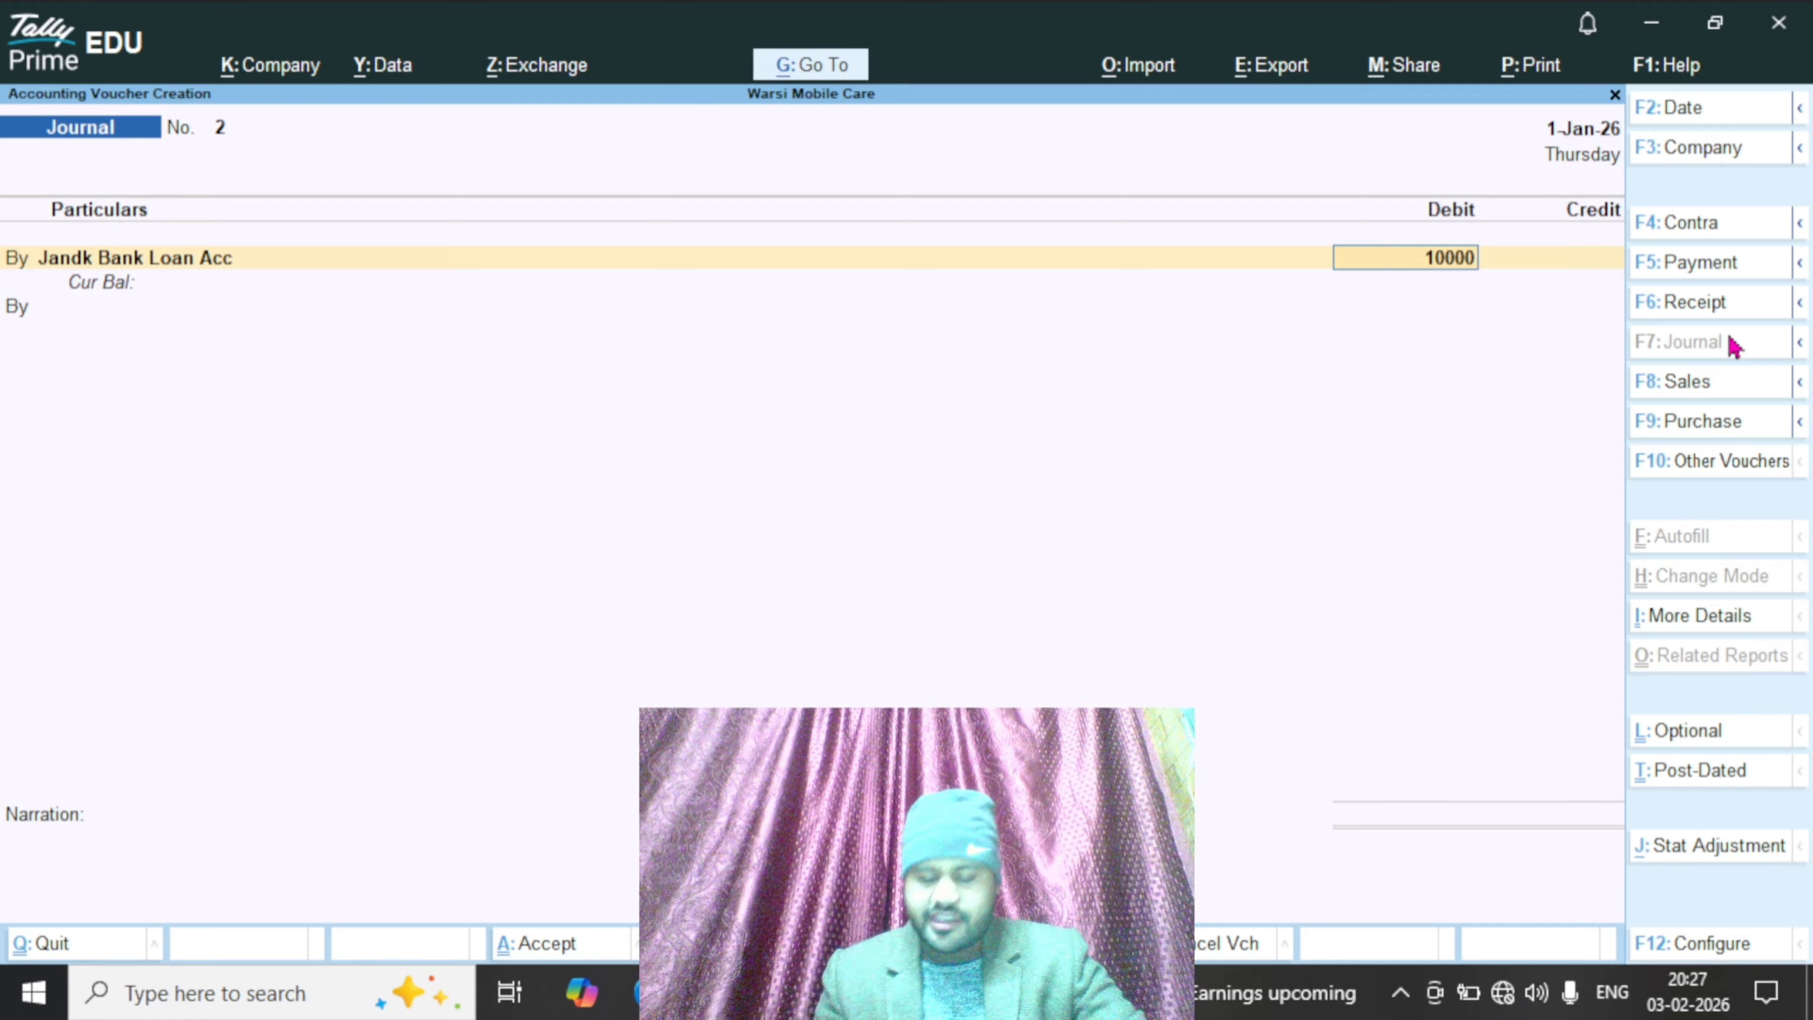
{"action": "type", "text": "1"}
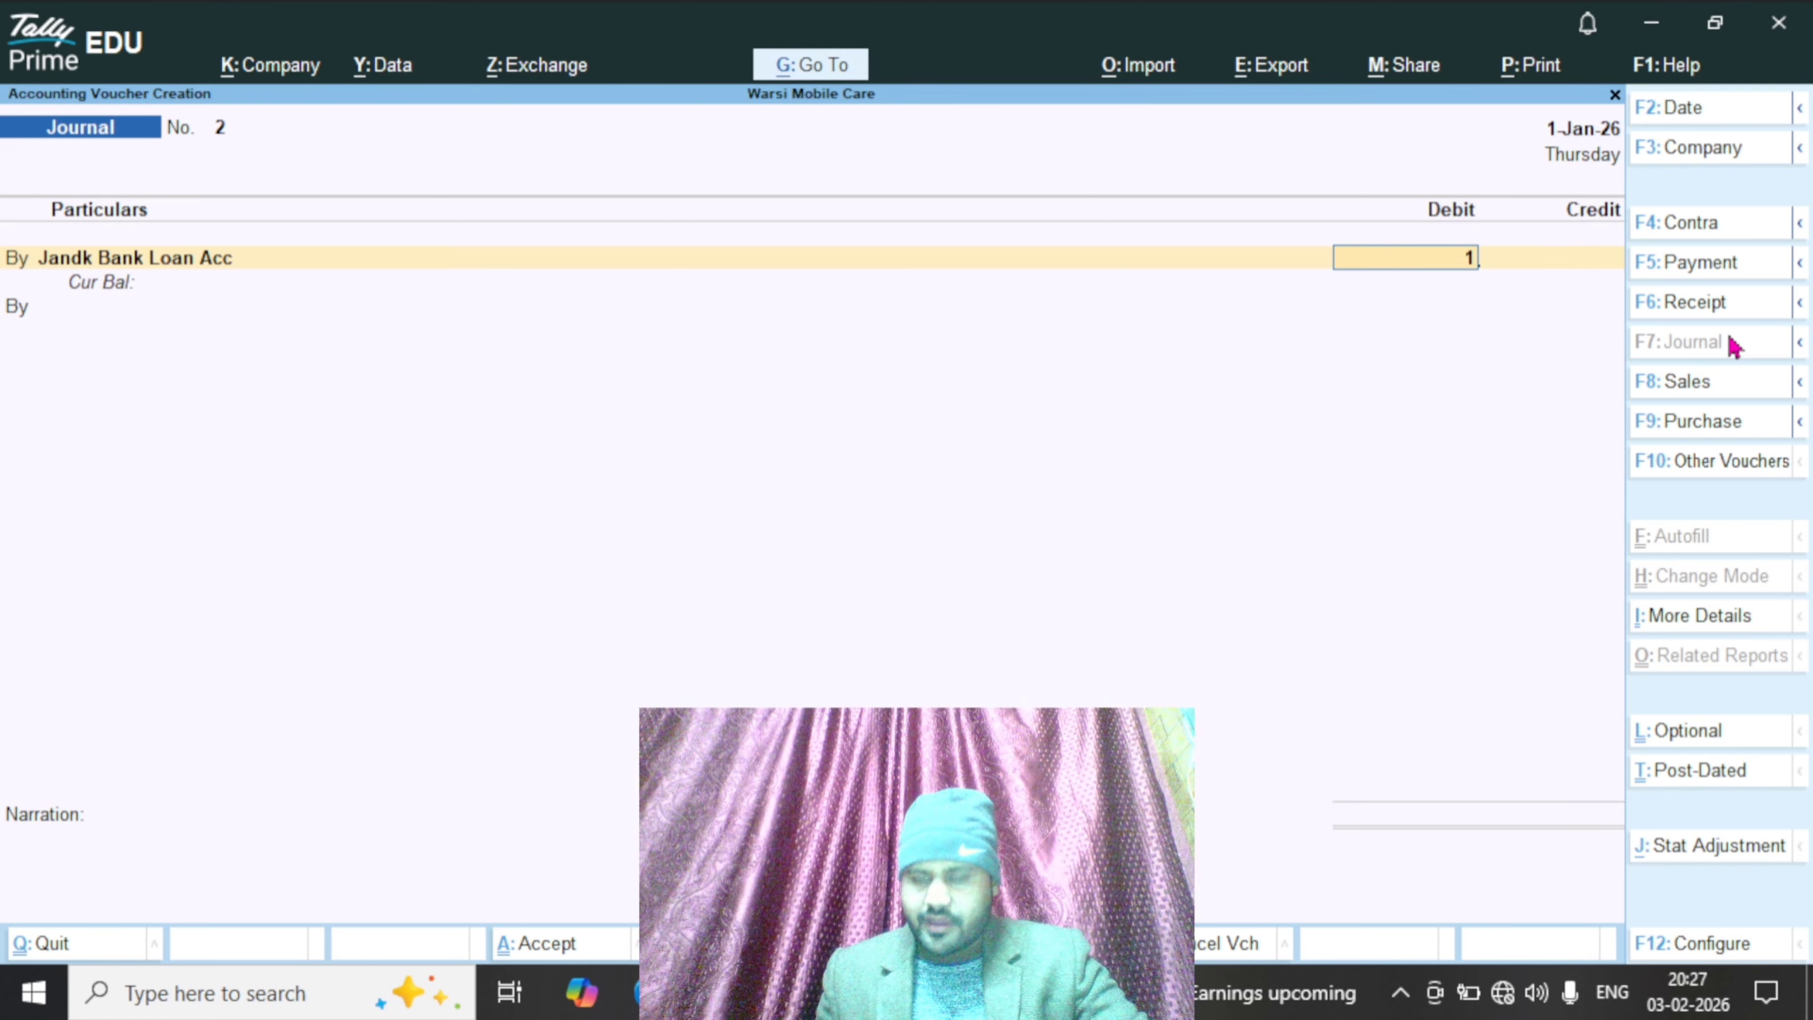
{"action": "key", "text": "BackSpace"}
{"action": "type", "text": "2000000"}
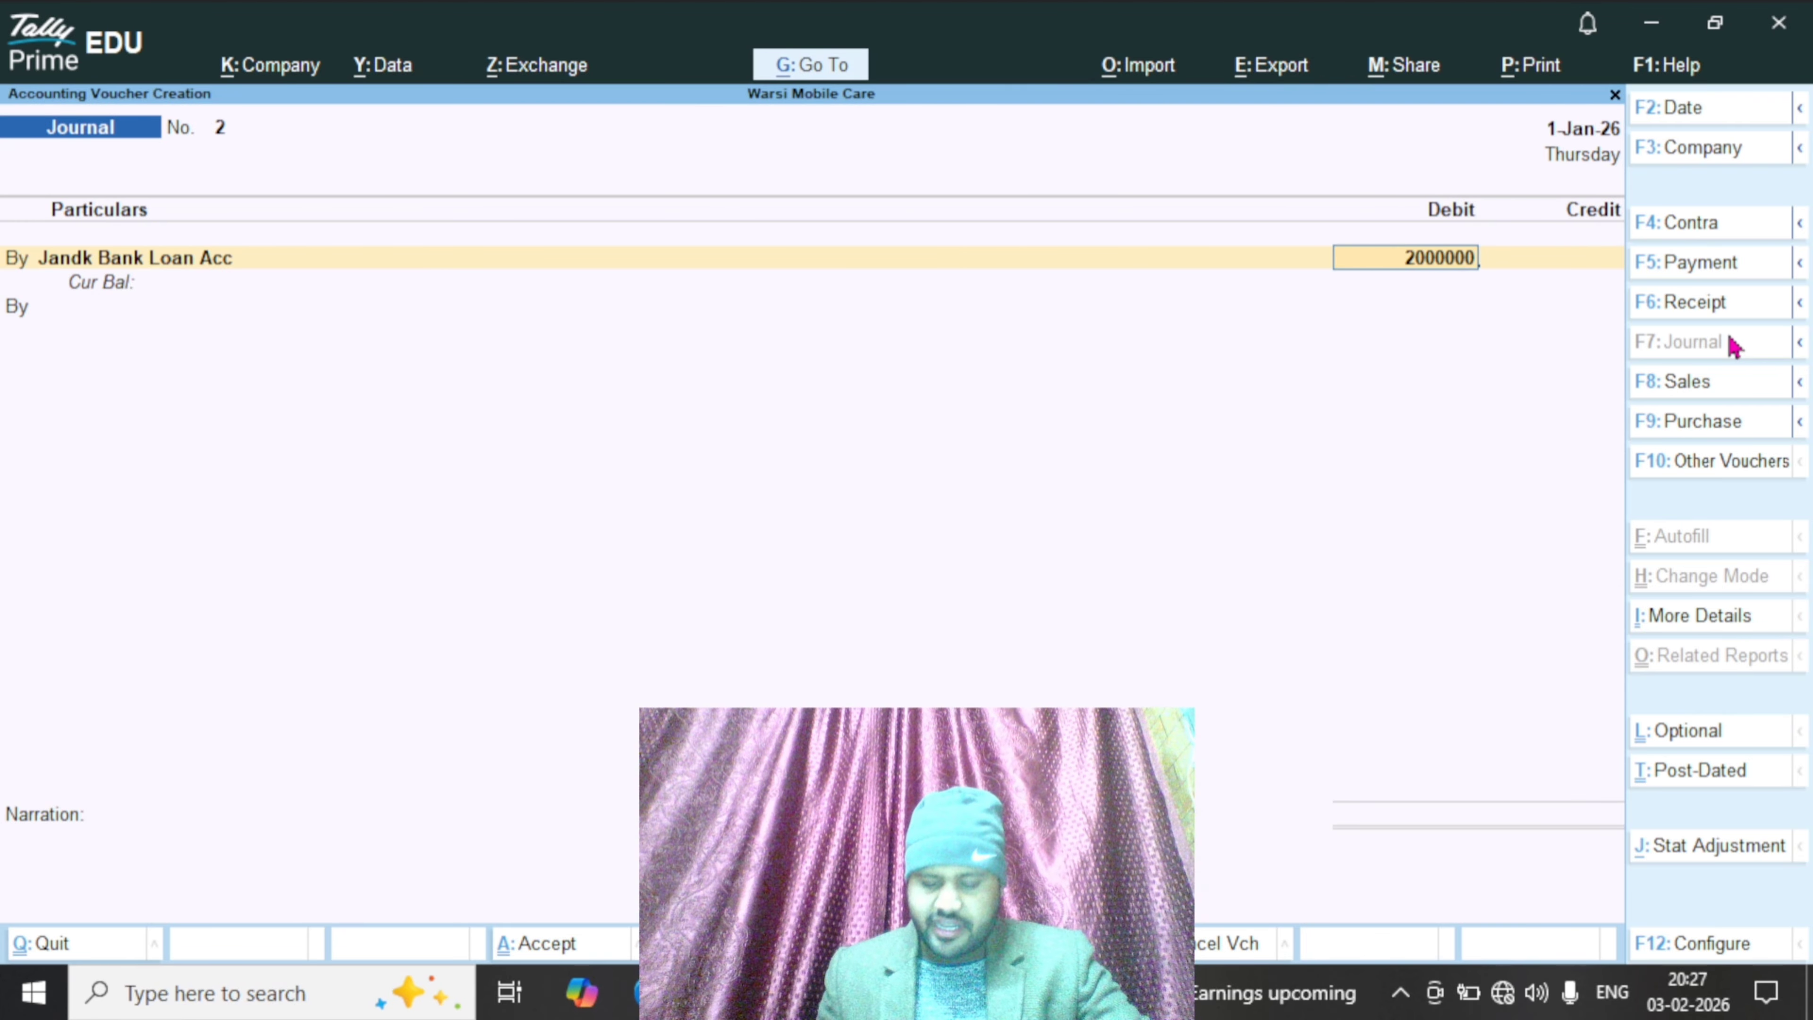
{"action": "key", "text": "Return"}
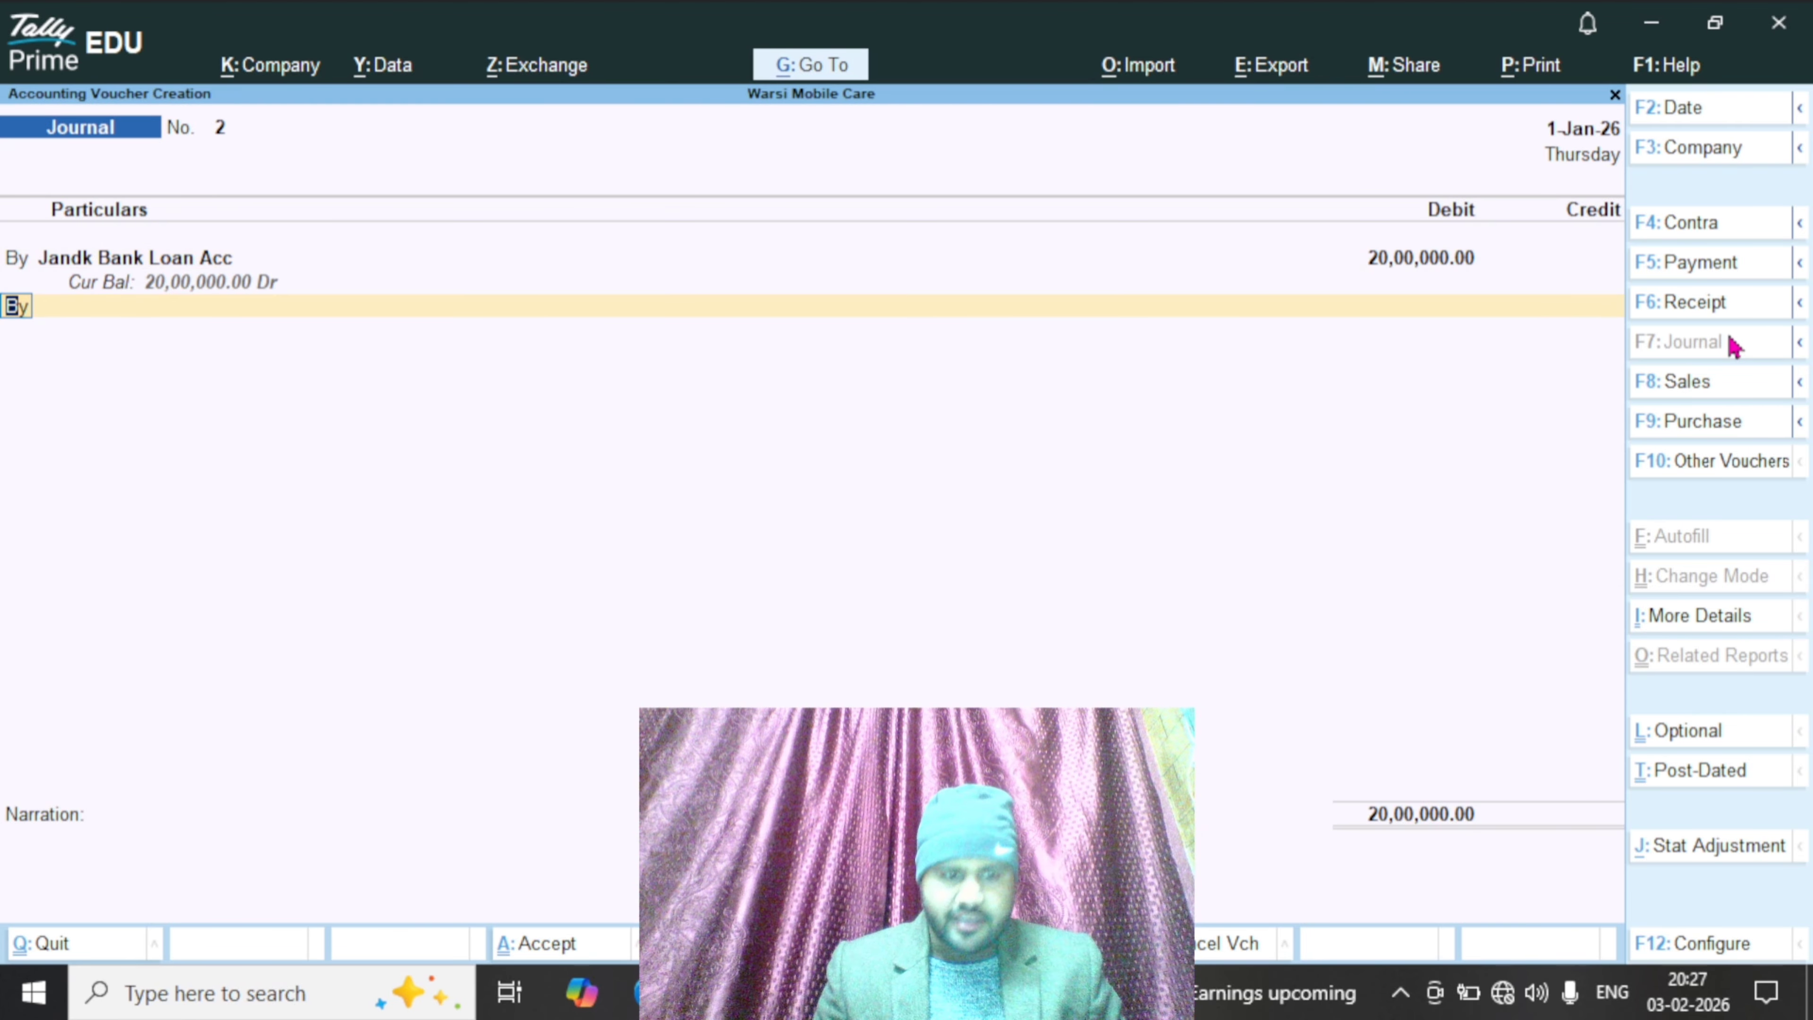
Make the second line a To entry and credit the ledger Cc 123 with 20,00,000
{"action": "type", "text": "to"}
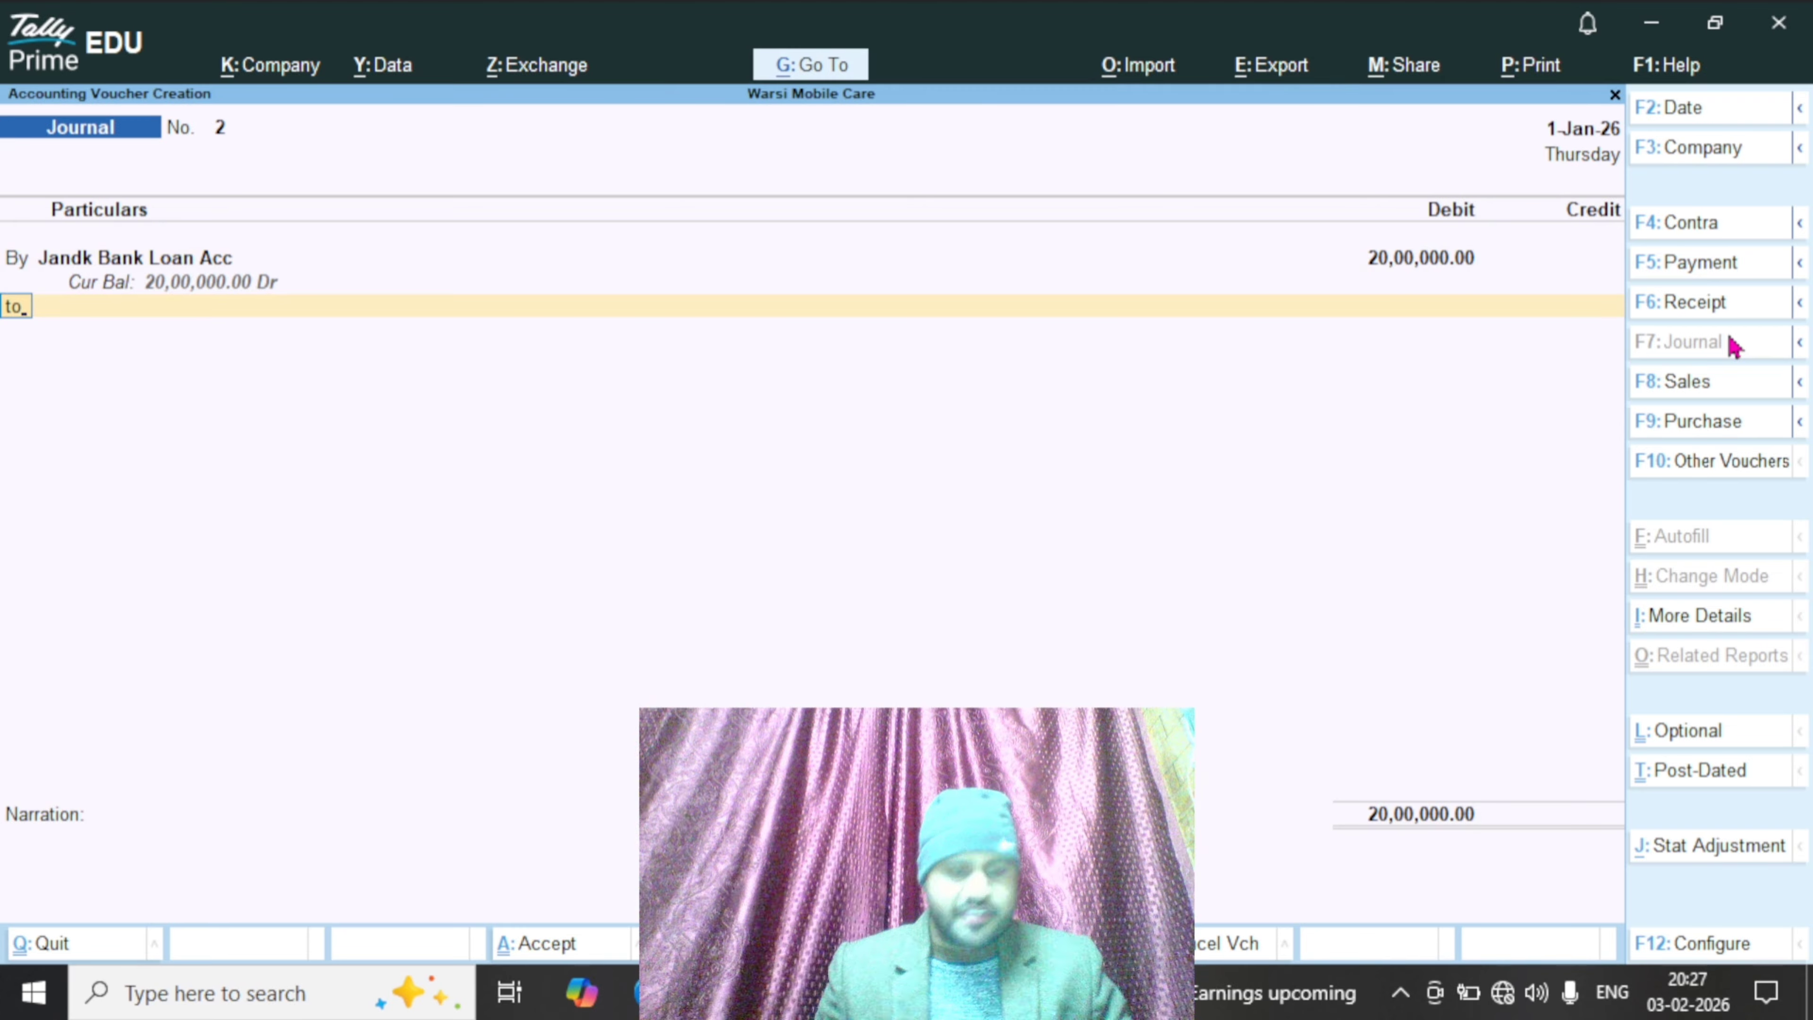
{"action": "key", "text": "Return"}
{"action": "key", "text": "Down"}
{"action": "key", "text": "Down"}
{"action": "key", "text": "Down"}
{"action": "key", "text": "Down"}
{"action": "key", "text": "Down"}
{"action": "key", "text": "Down"}
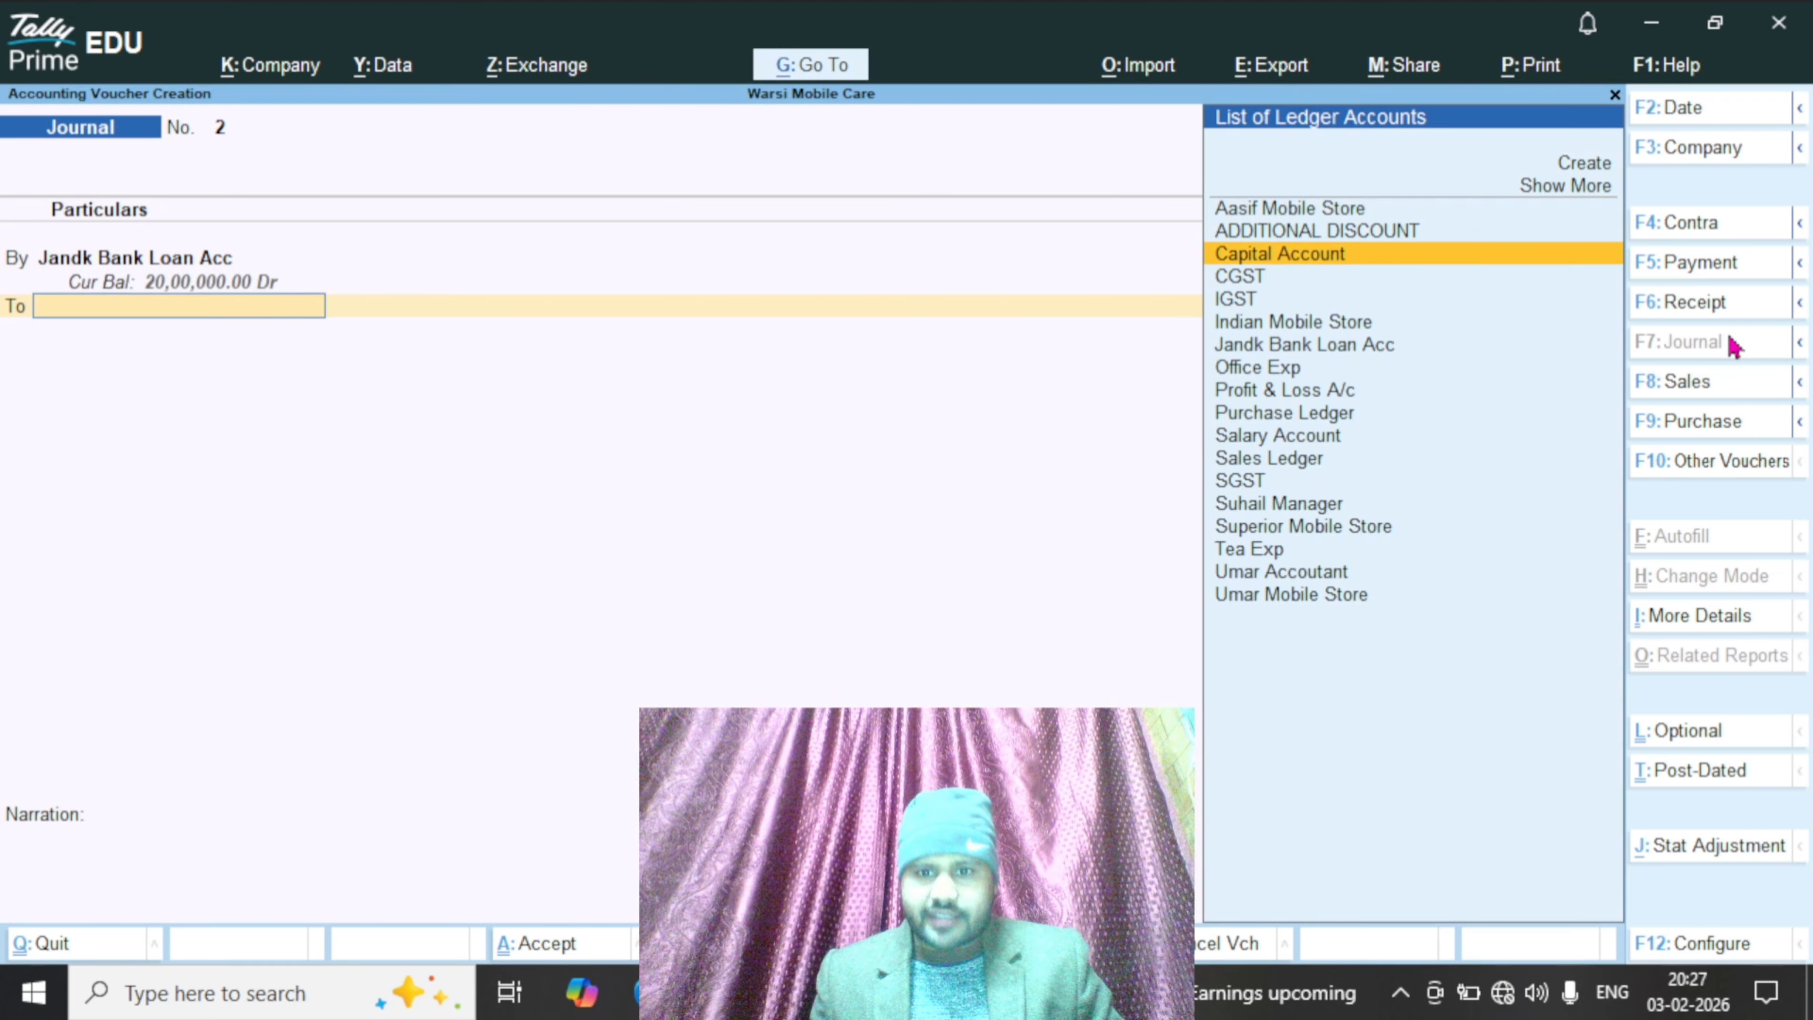
{"action": "key", "text": "Up"}
{"action": "key", "text": "Down"}
{"action": "key", "text": "Down"}
{"action": "key", "text": "Down"}
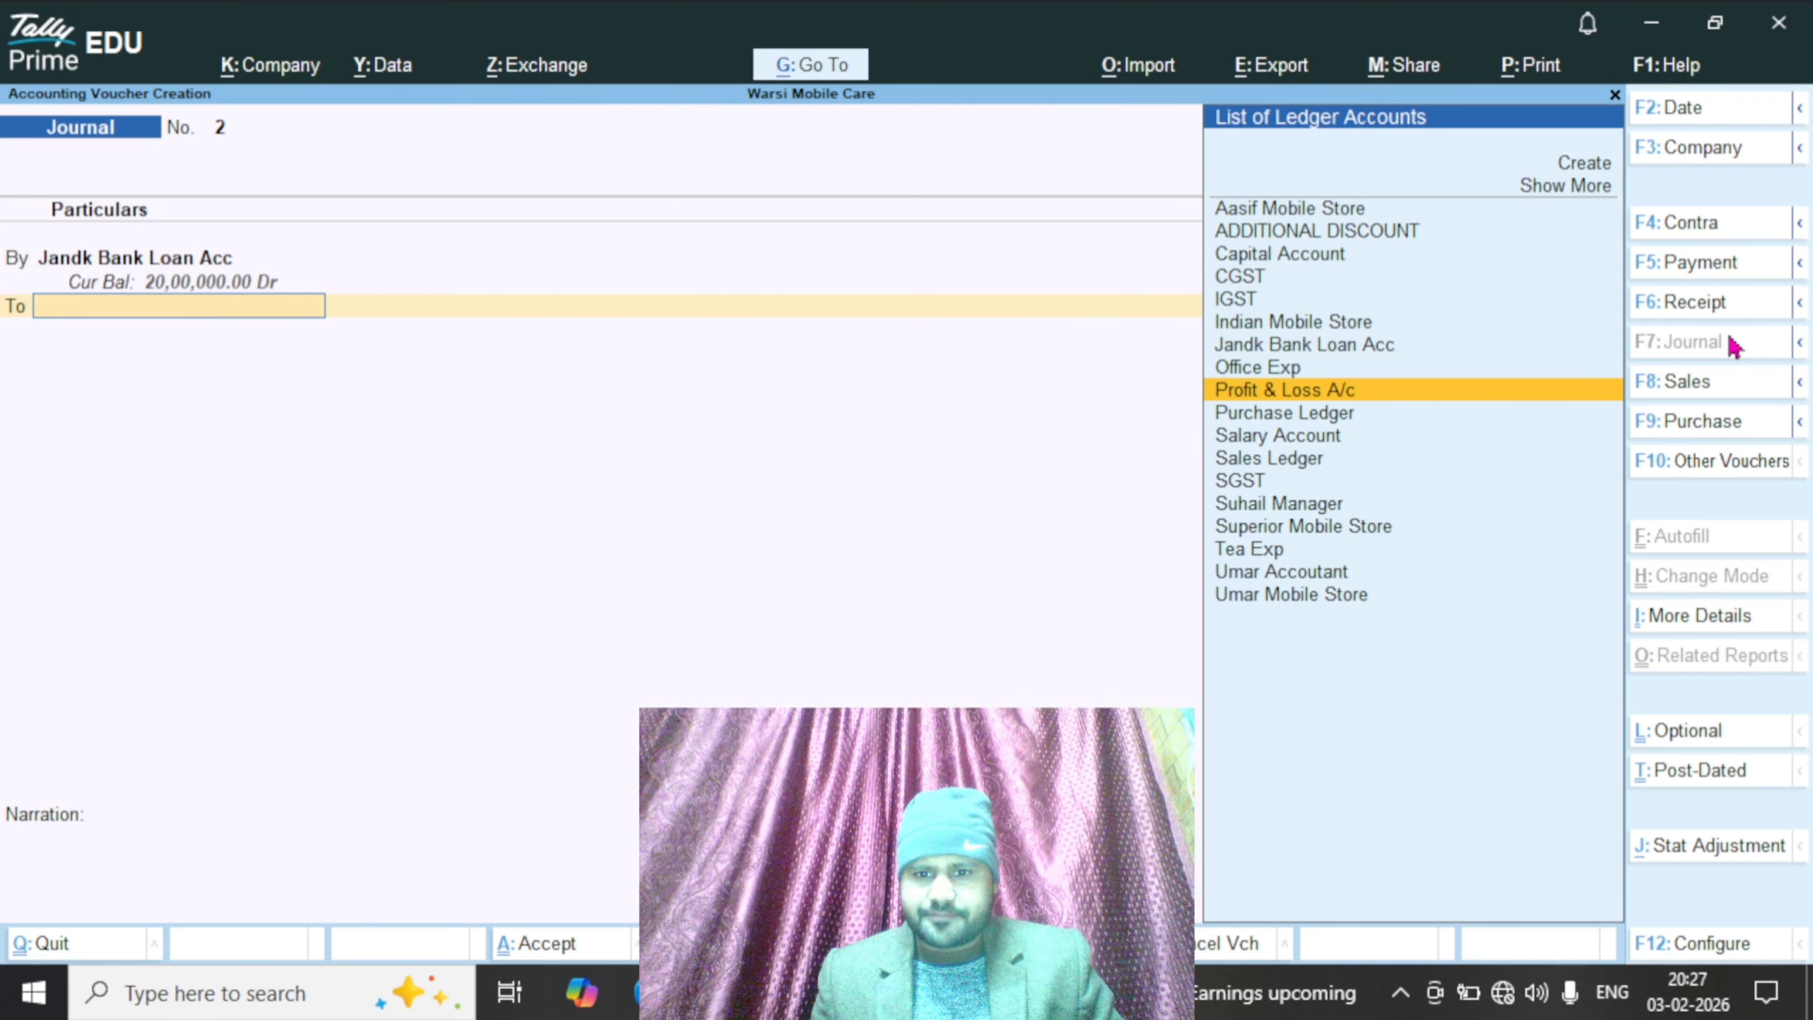
{"action": "key", "text": "Up"}
{"action": "key", "text": "Up"}
{"action": "key", "text": "Up"}
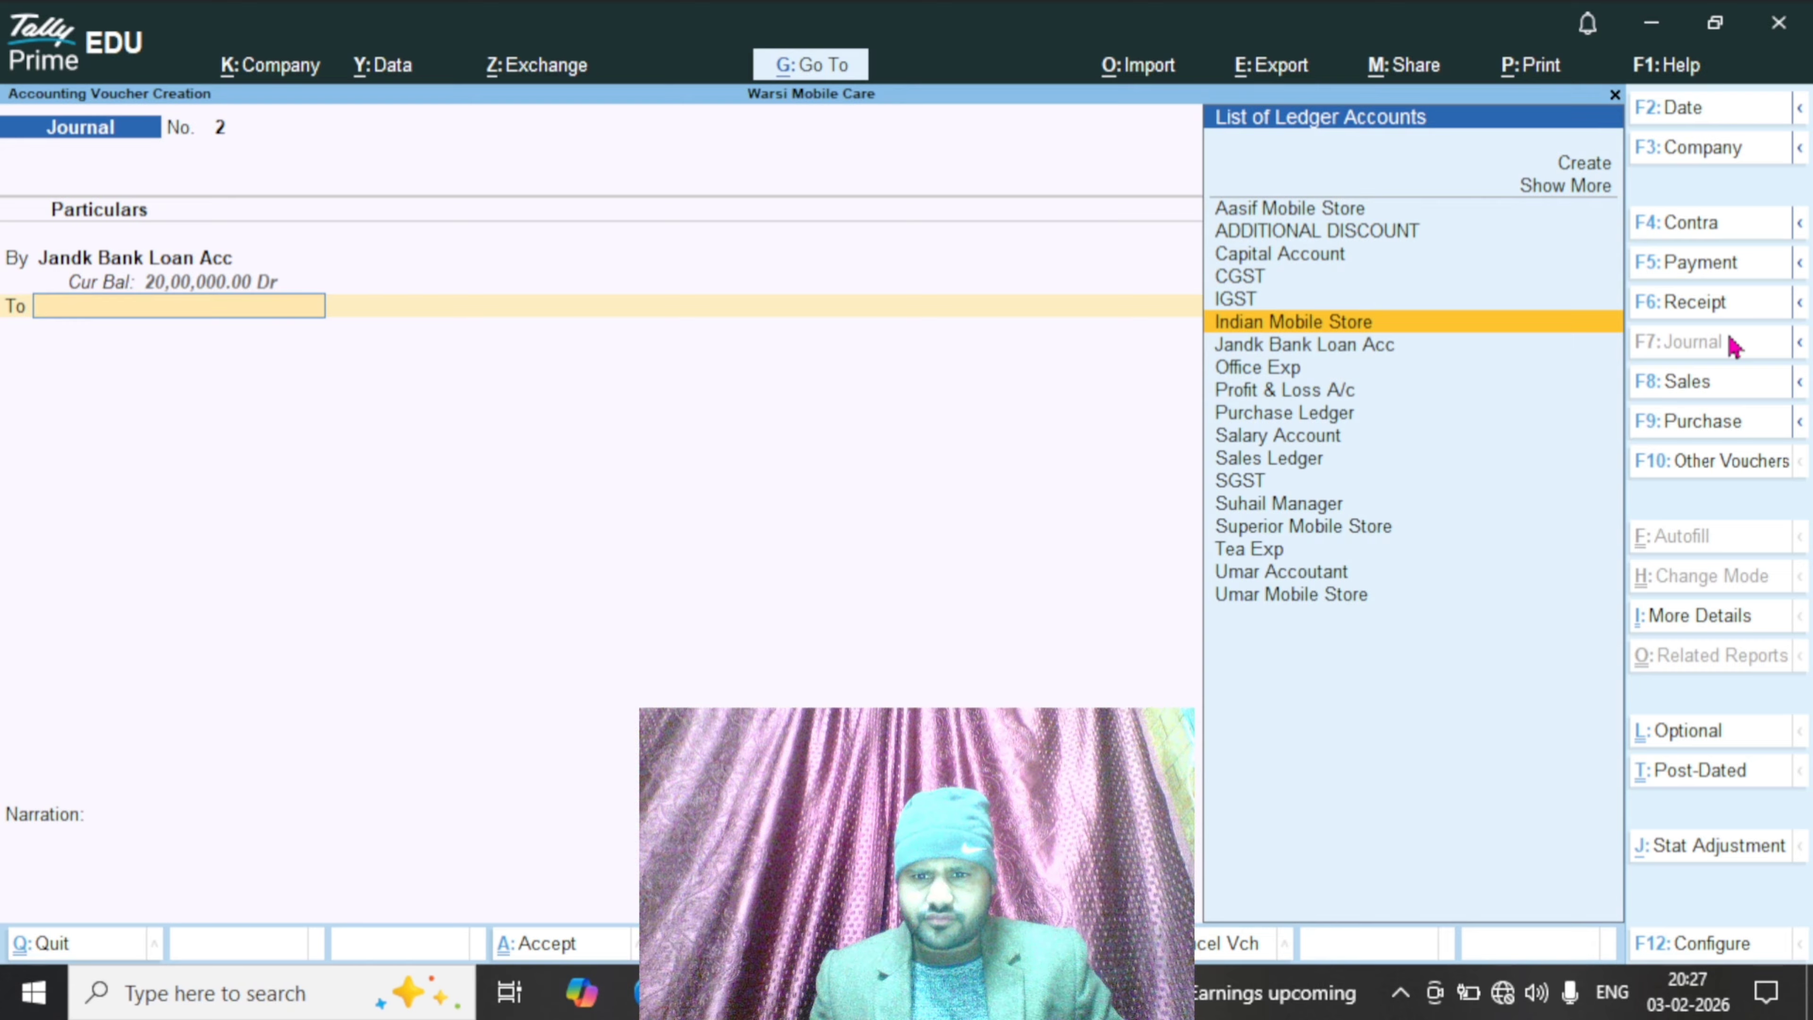
{"action": "key", "text": "Down"}
{"action": "key", "text": "Up"}
{"action": "key", "text": "Down"}
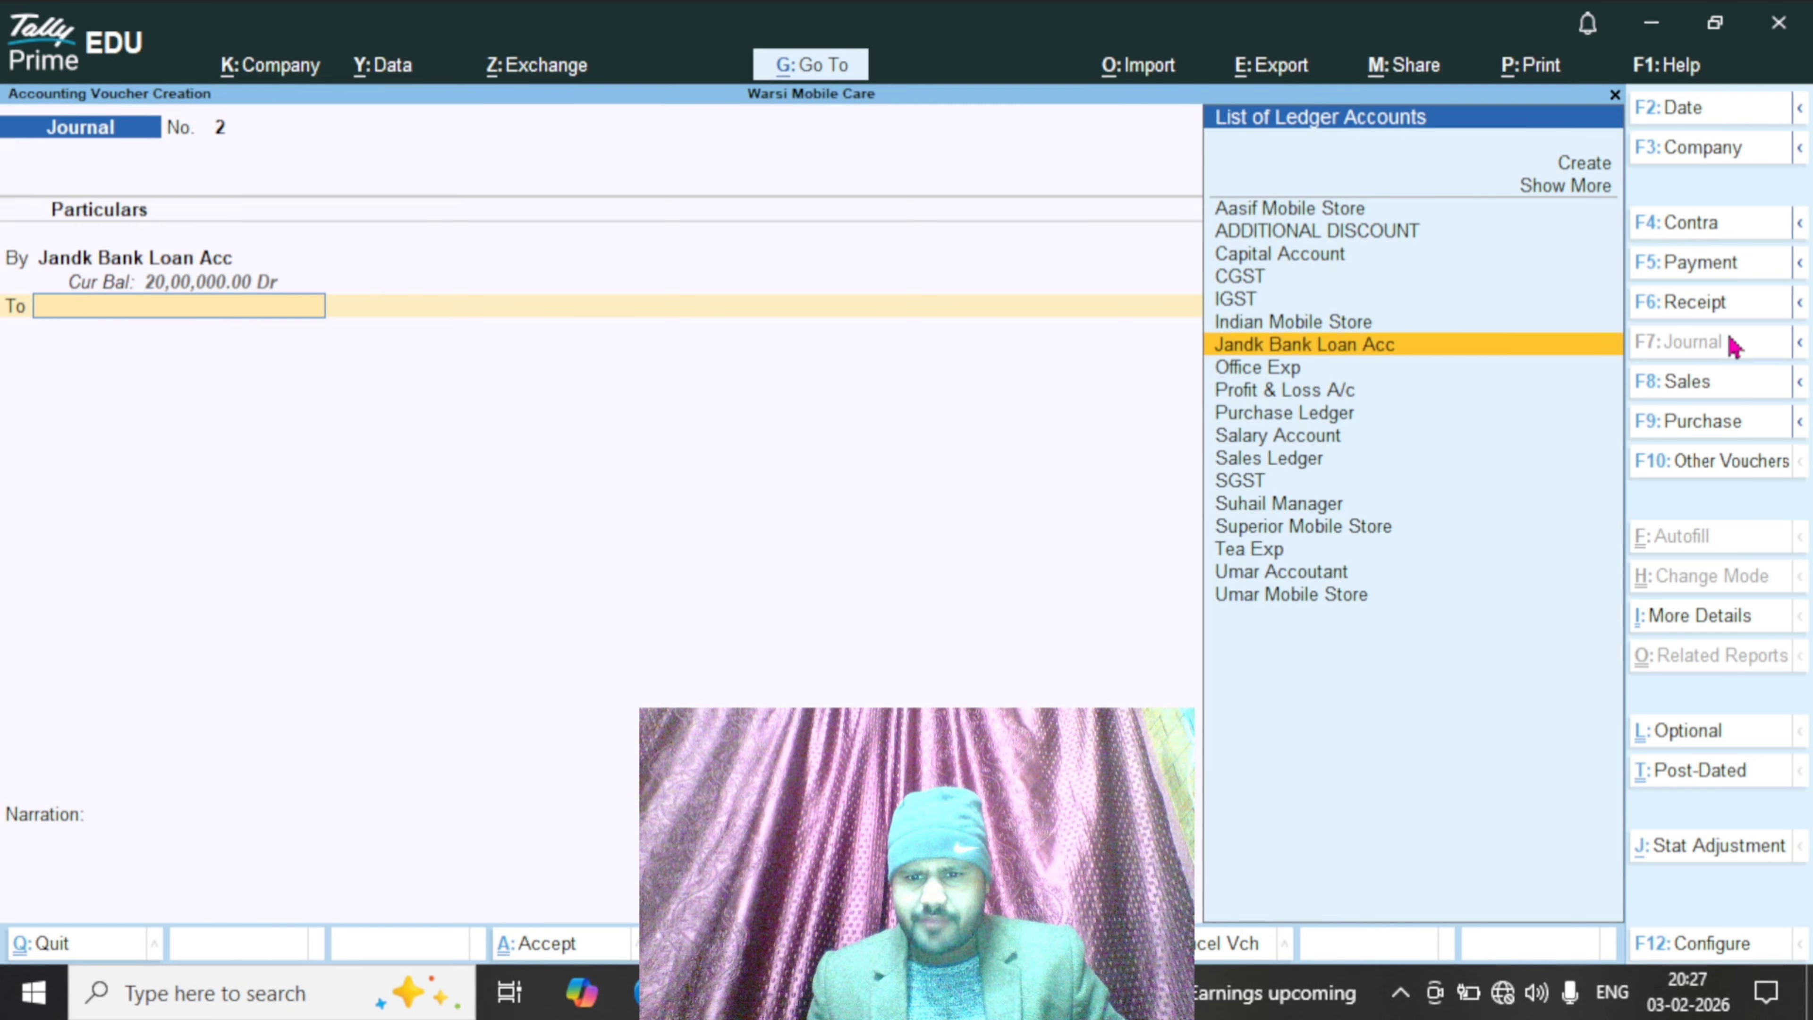
{"action": "key", "text": "Down"}
{"action": "key", "text": "Down"}
{"action": "key", "text": "Down"}
{"action": "key", "text": "Up"}
{"action": "key", "text": "Up"}
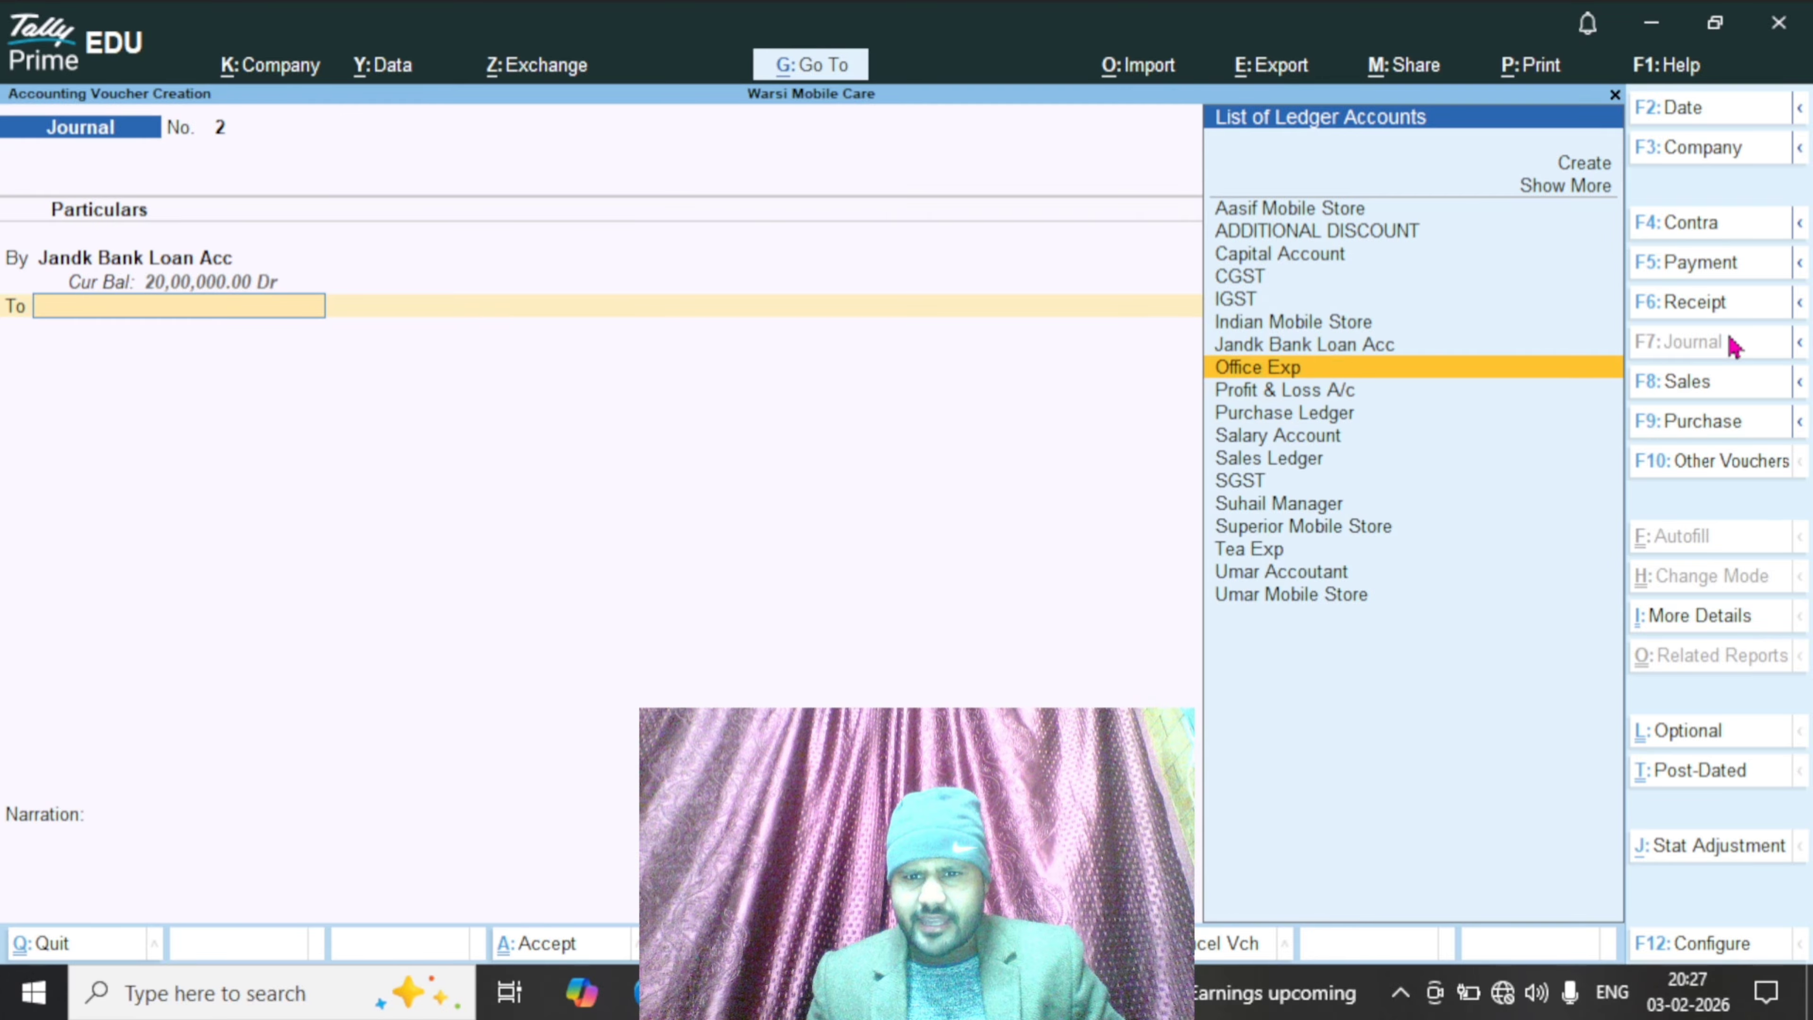
{"action": "key", "text": "Up"}
{"action": "key", "text": "Up"}
{"action": "key", "text": "Up"}
{"action": "type", "text": "Cc"}
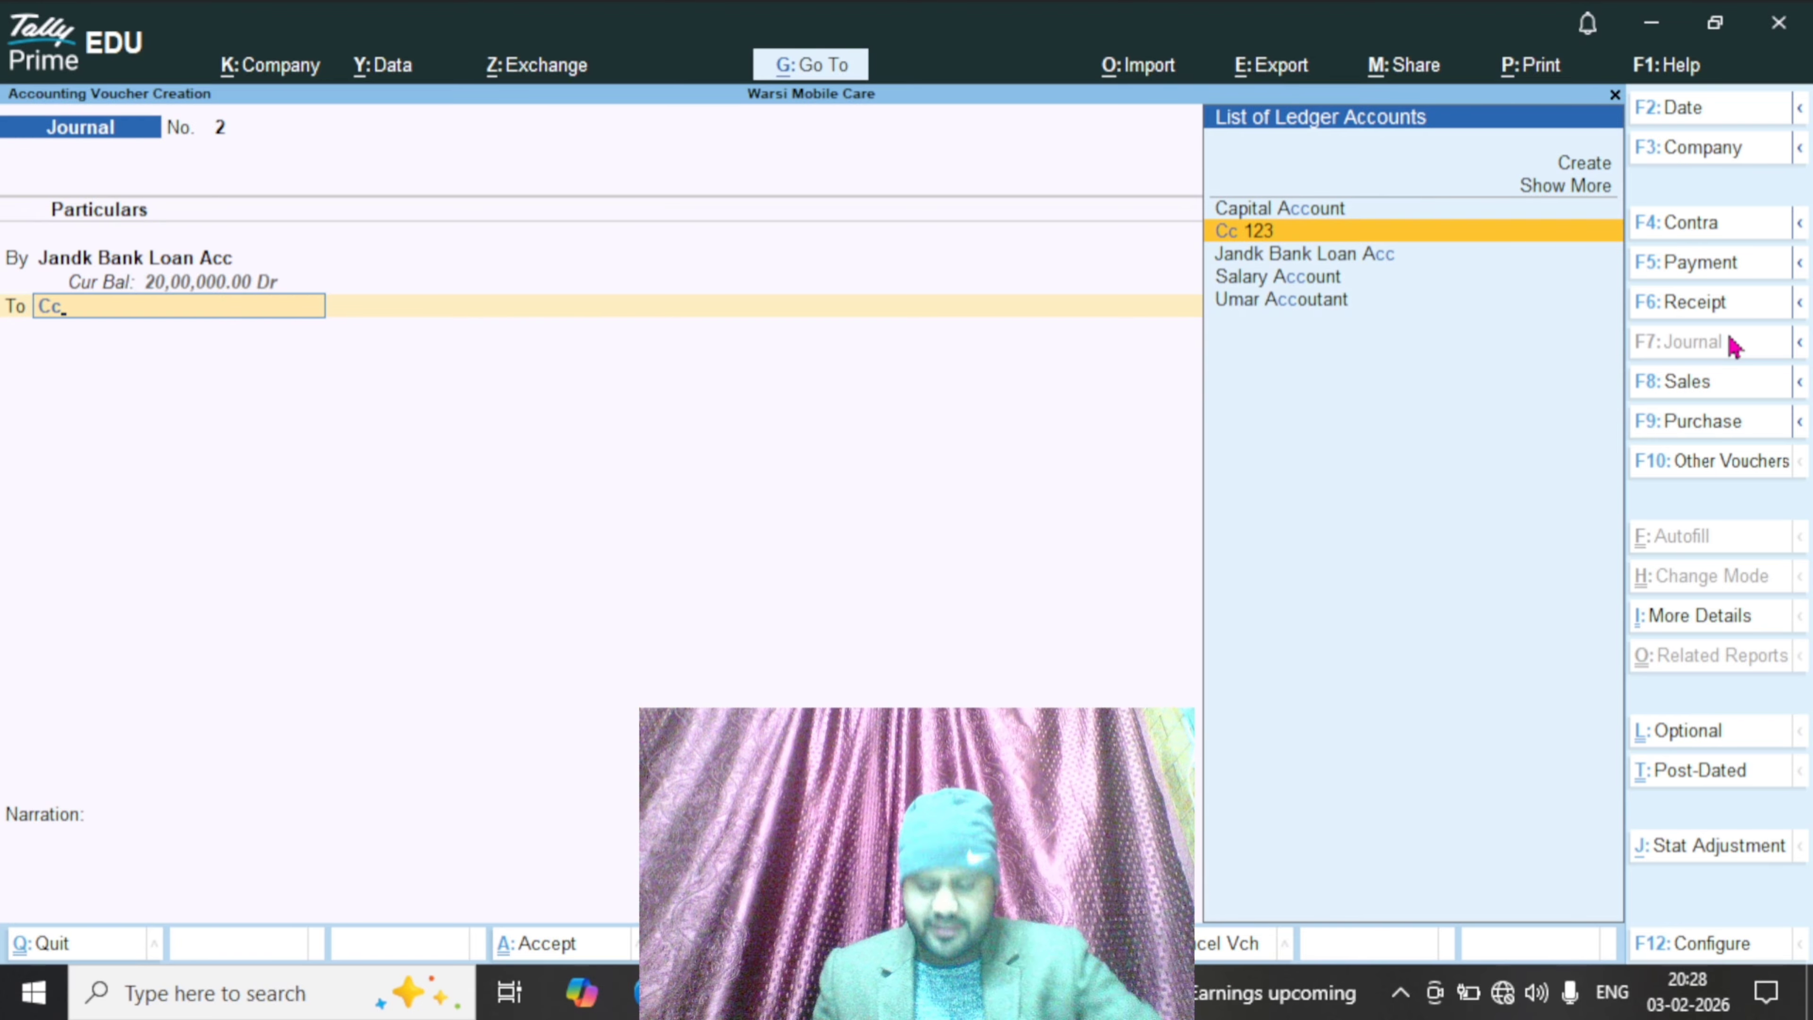
{"action": "key", "text": "Return"}
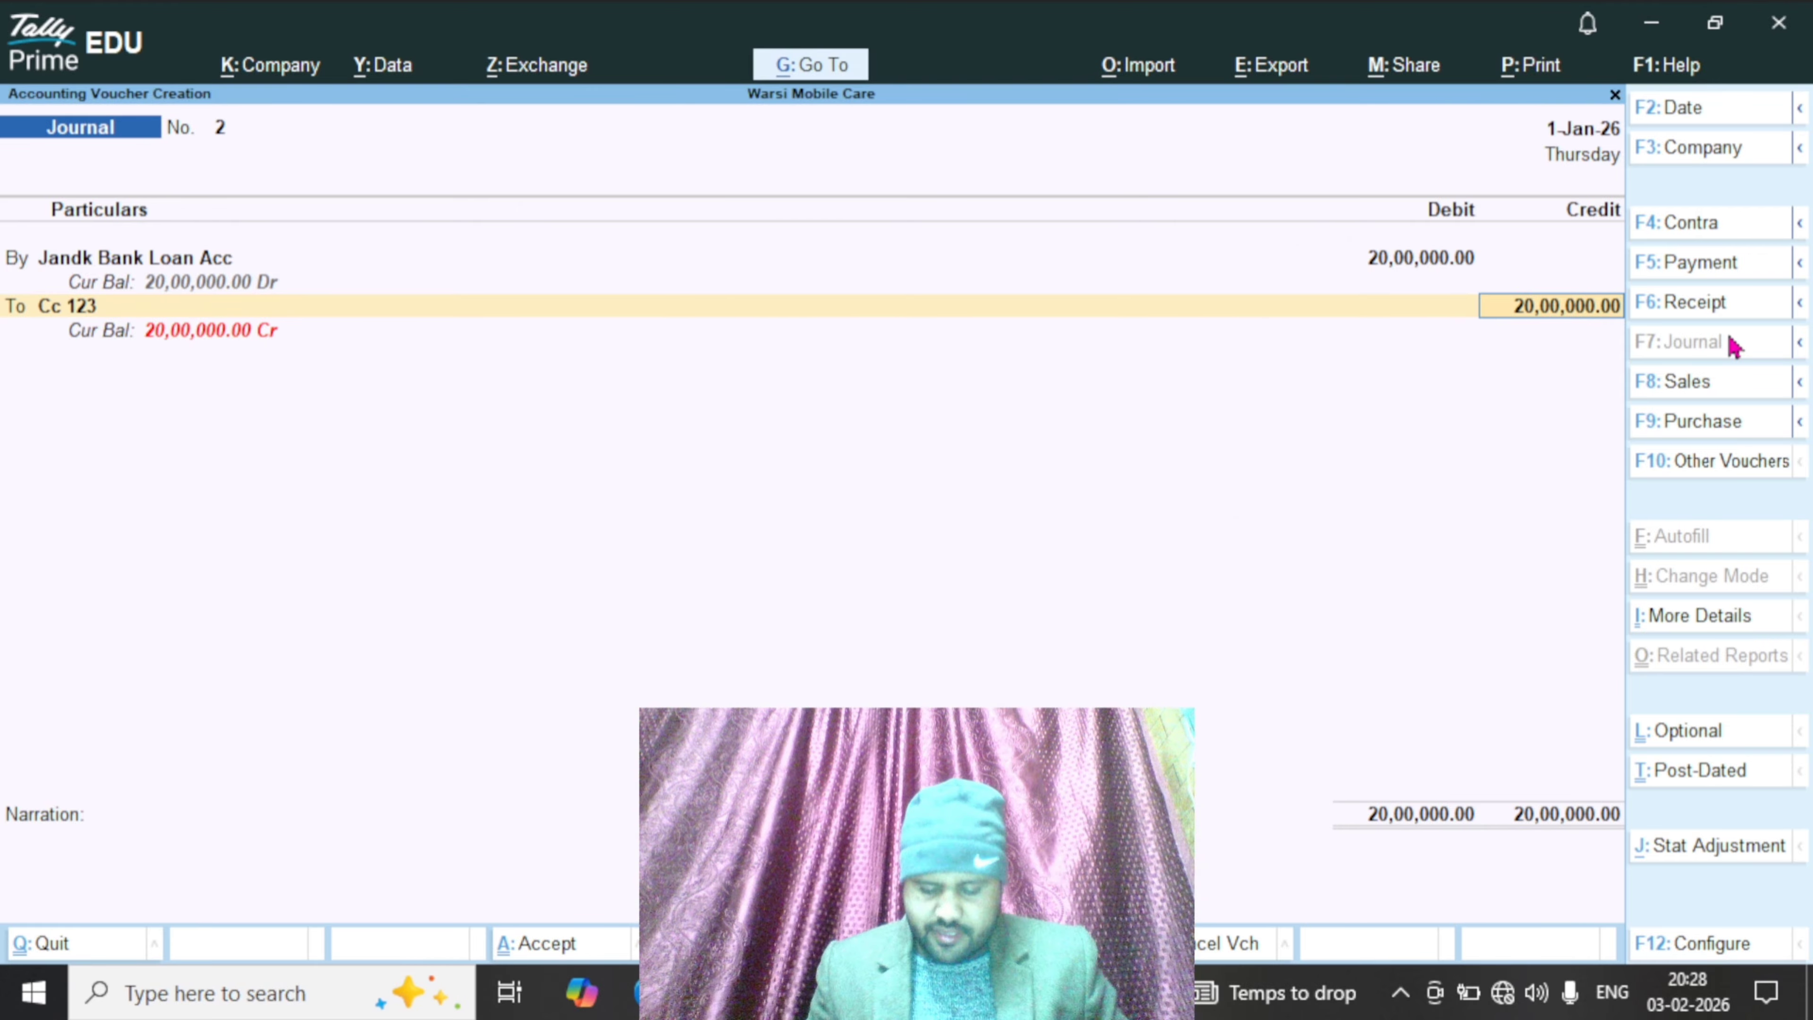
Replace the debit ledger with Cash, keeping the 20,00,000 debit amount
{"action": "key", "text": "BackSpace"}
{"action": "key", "text": "BackSpace"}
{"action": "key", "text": "BackSpace"}
{"action": "key", "text": "BackSpace"}
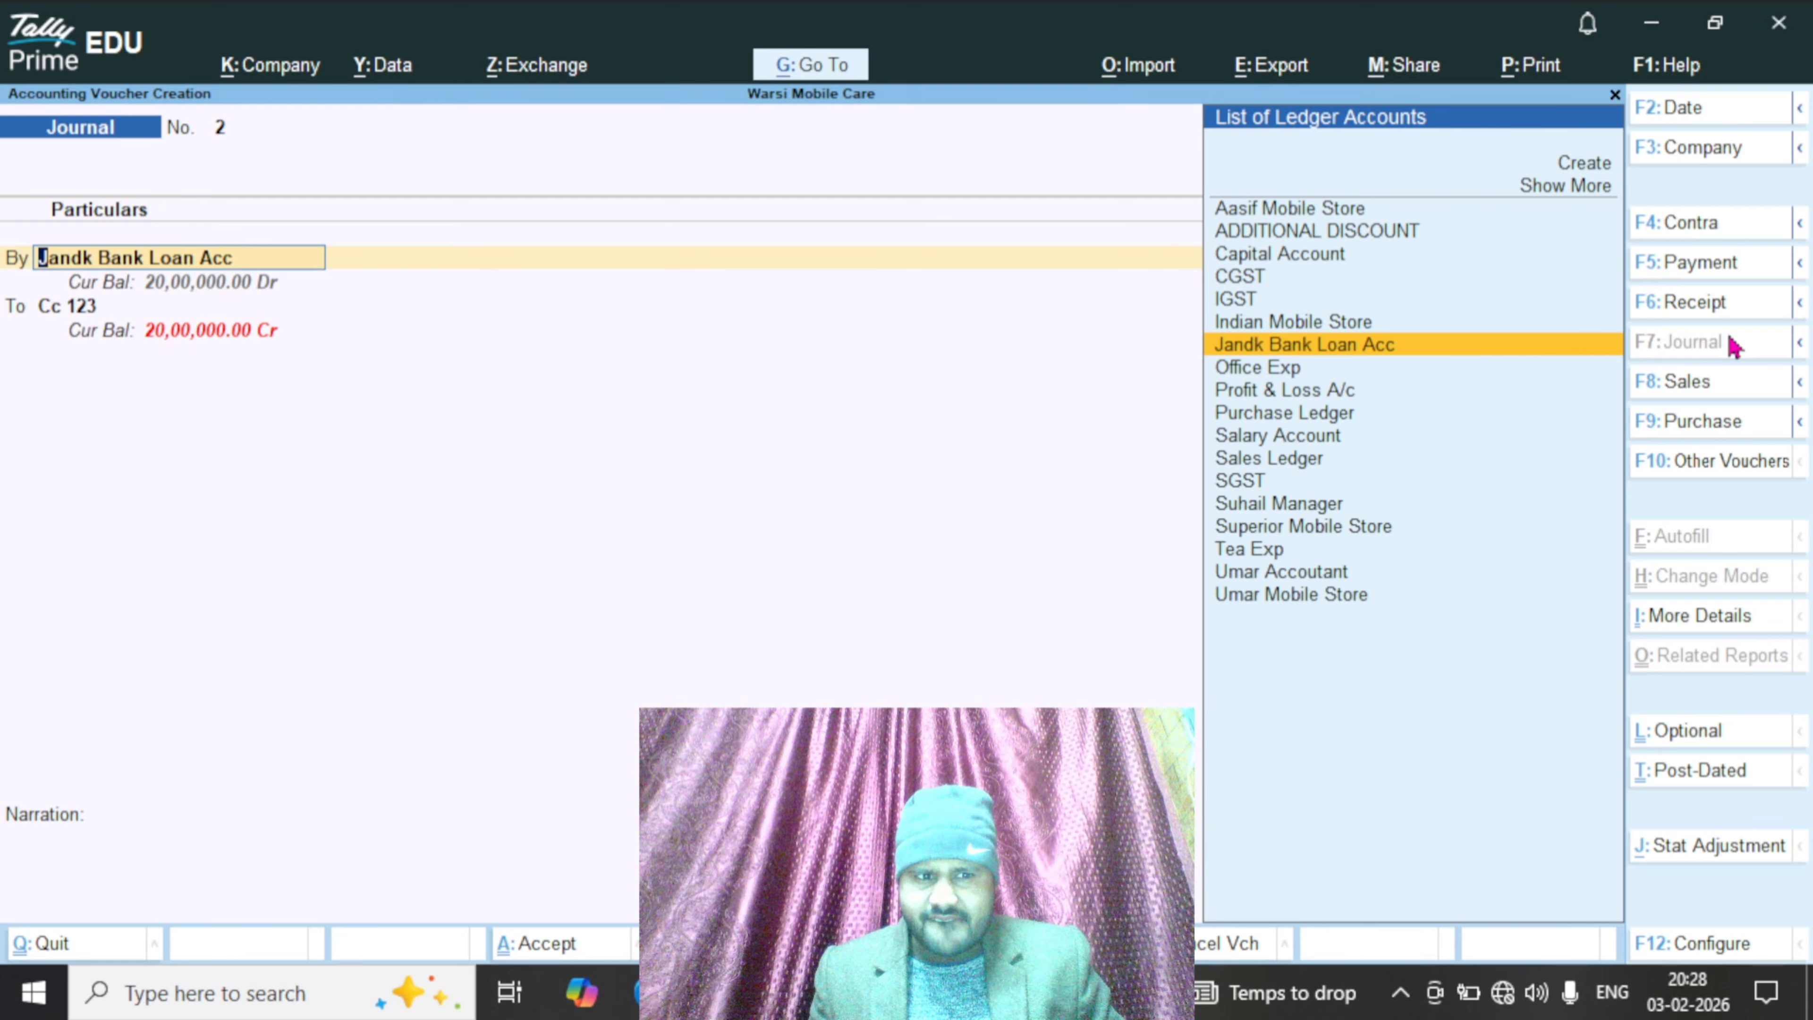
{"action": "type", "text": "Ca"}
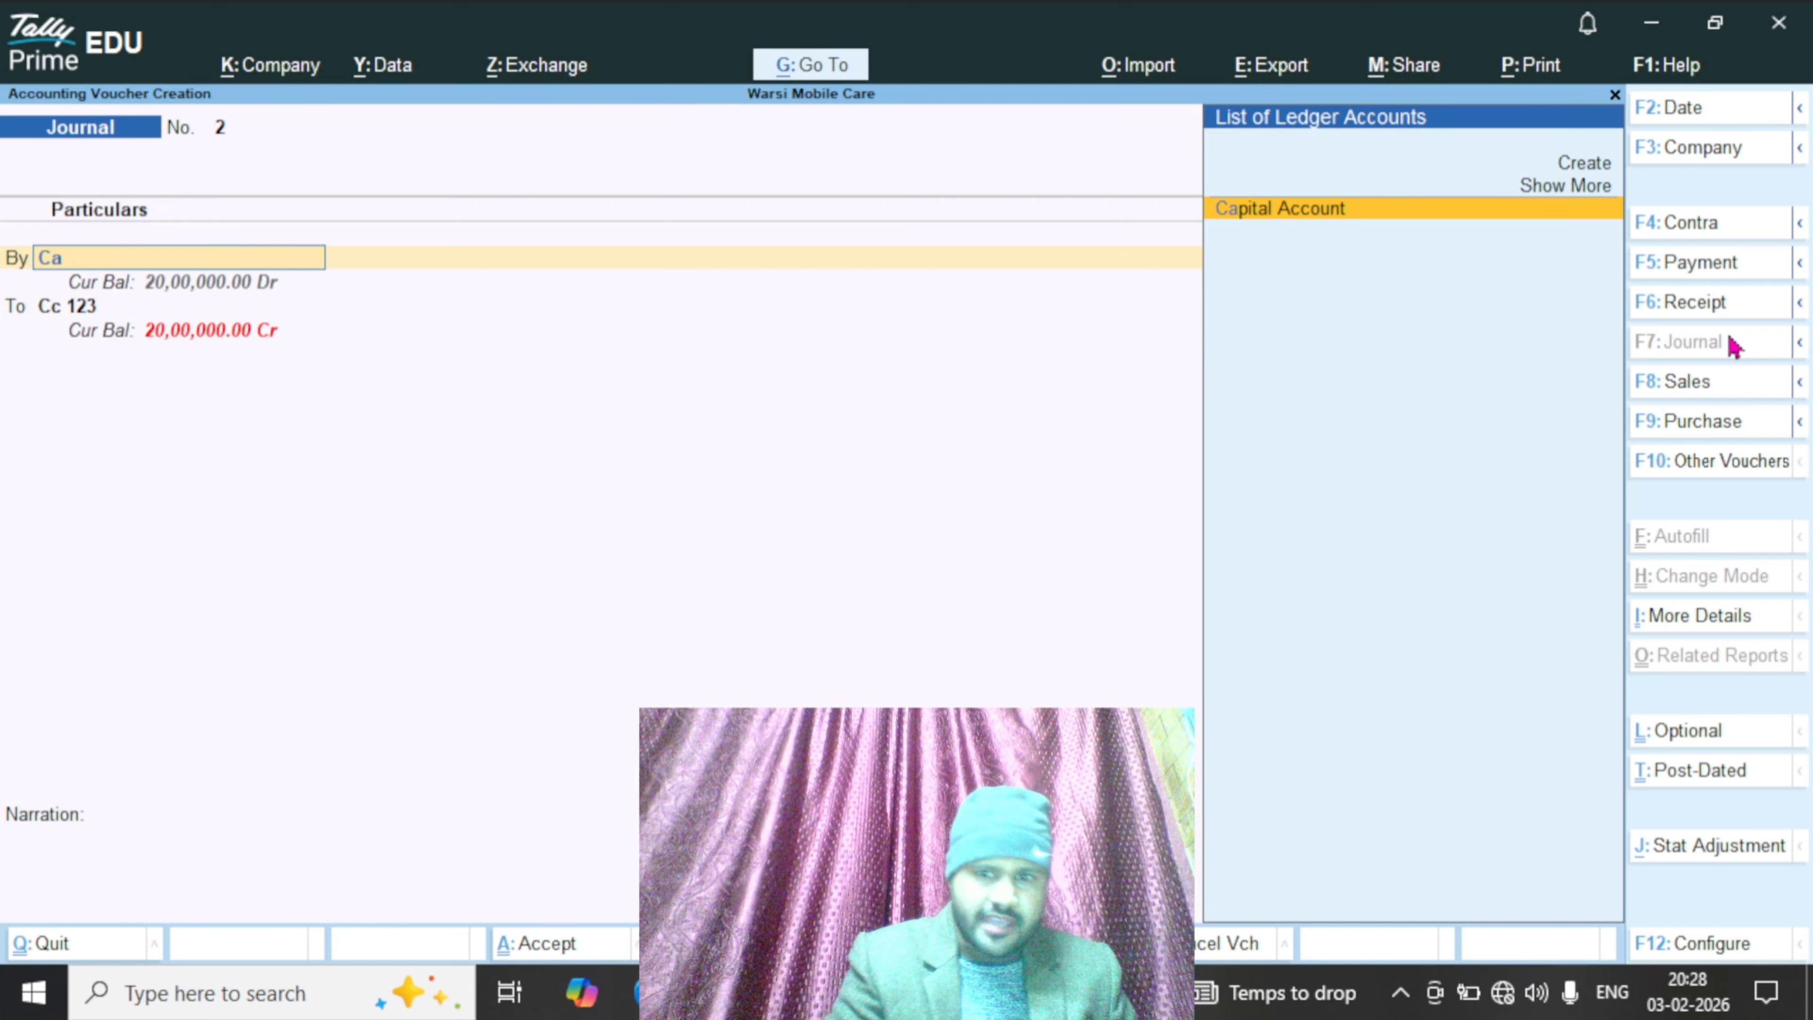
{"action": "key", "text": "BackSpace"}
{"action": "key", "text": "BackSpace"}
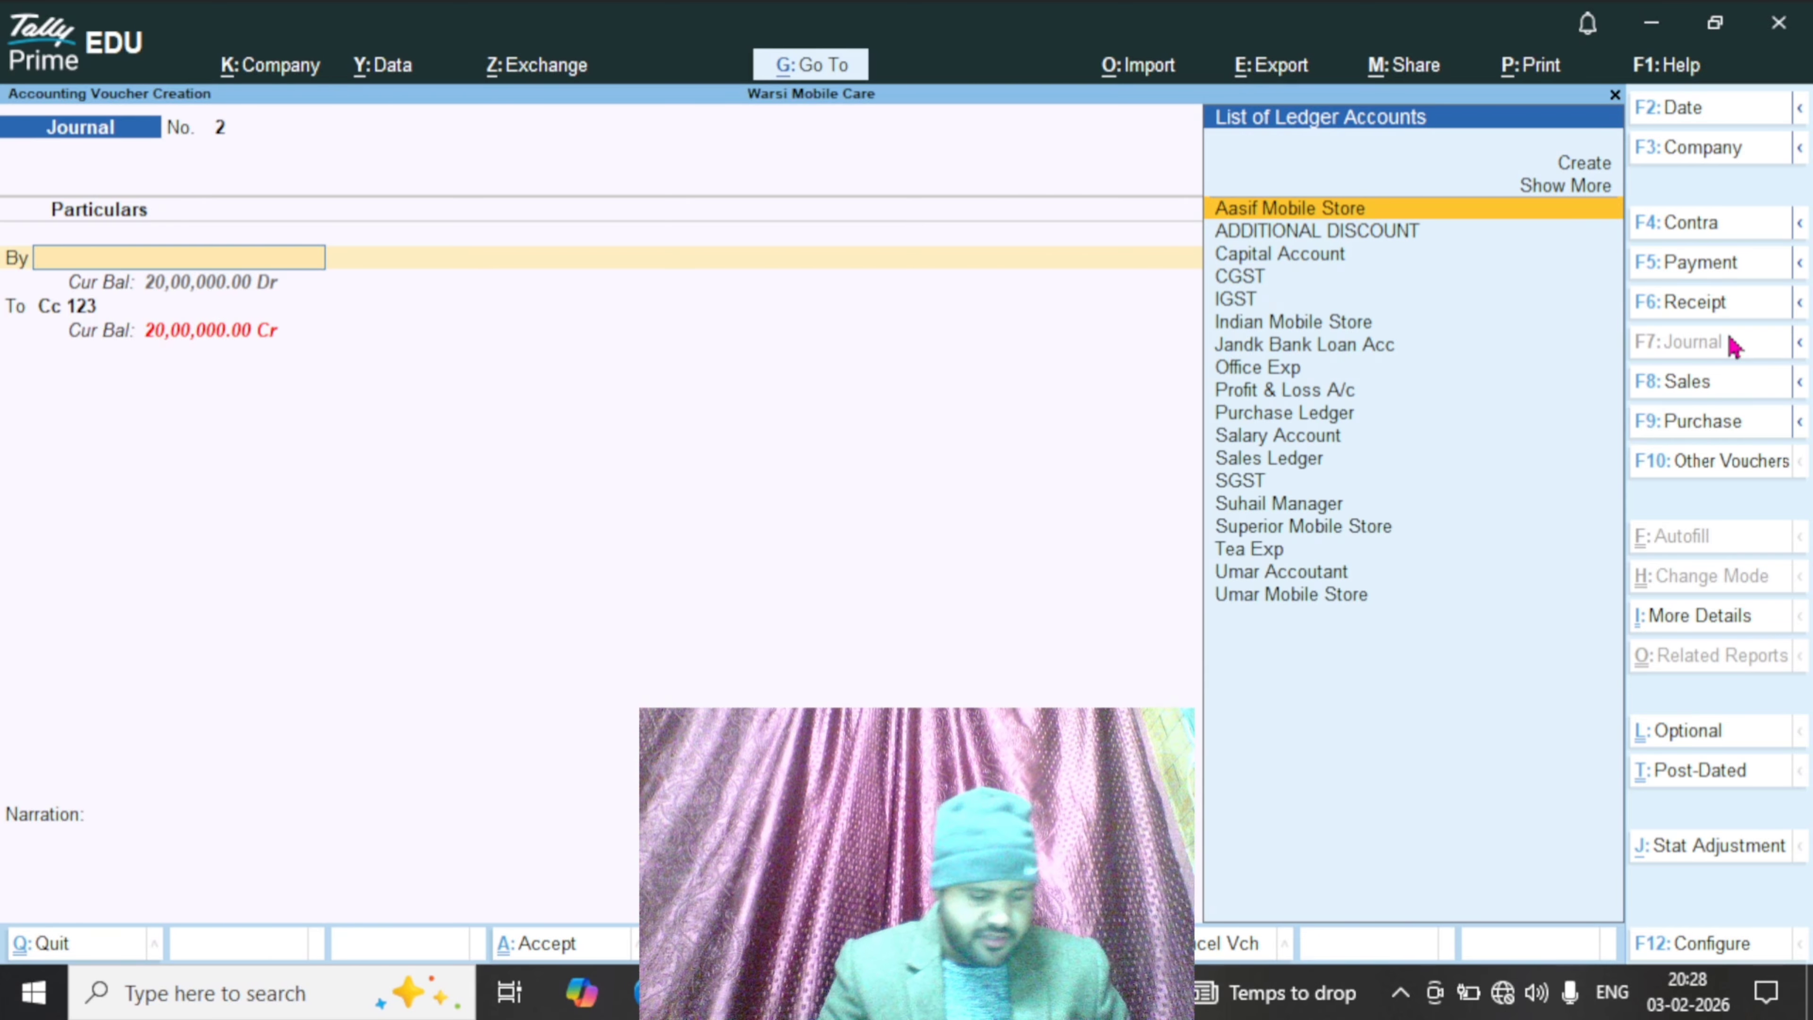
{"action": "type", "text": "Cas"}
{"action": "key", "text": "Return"}
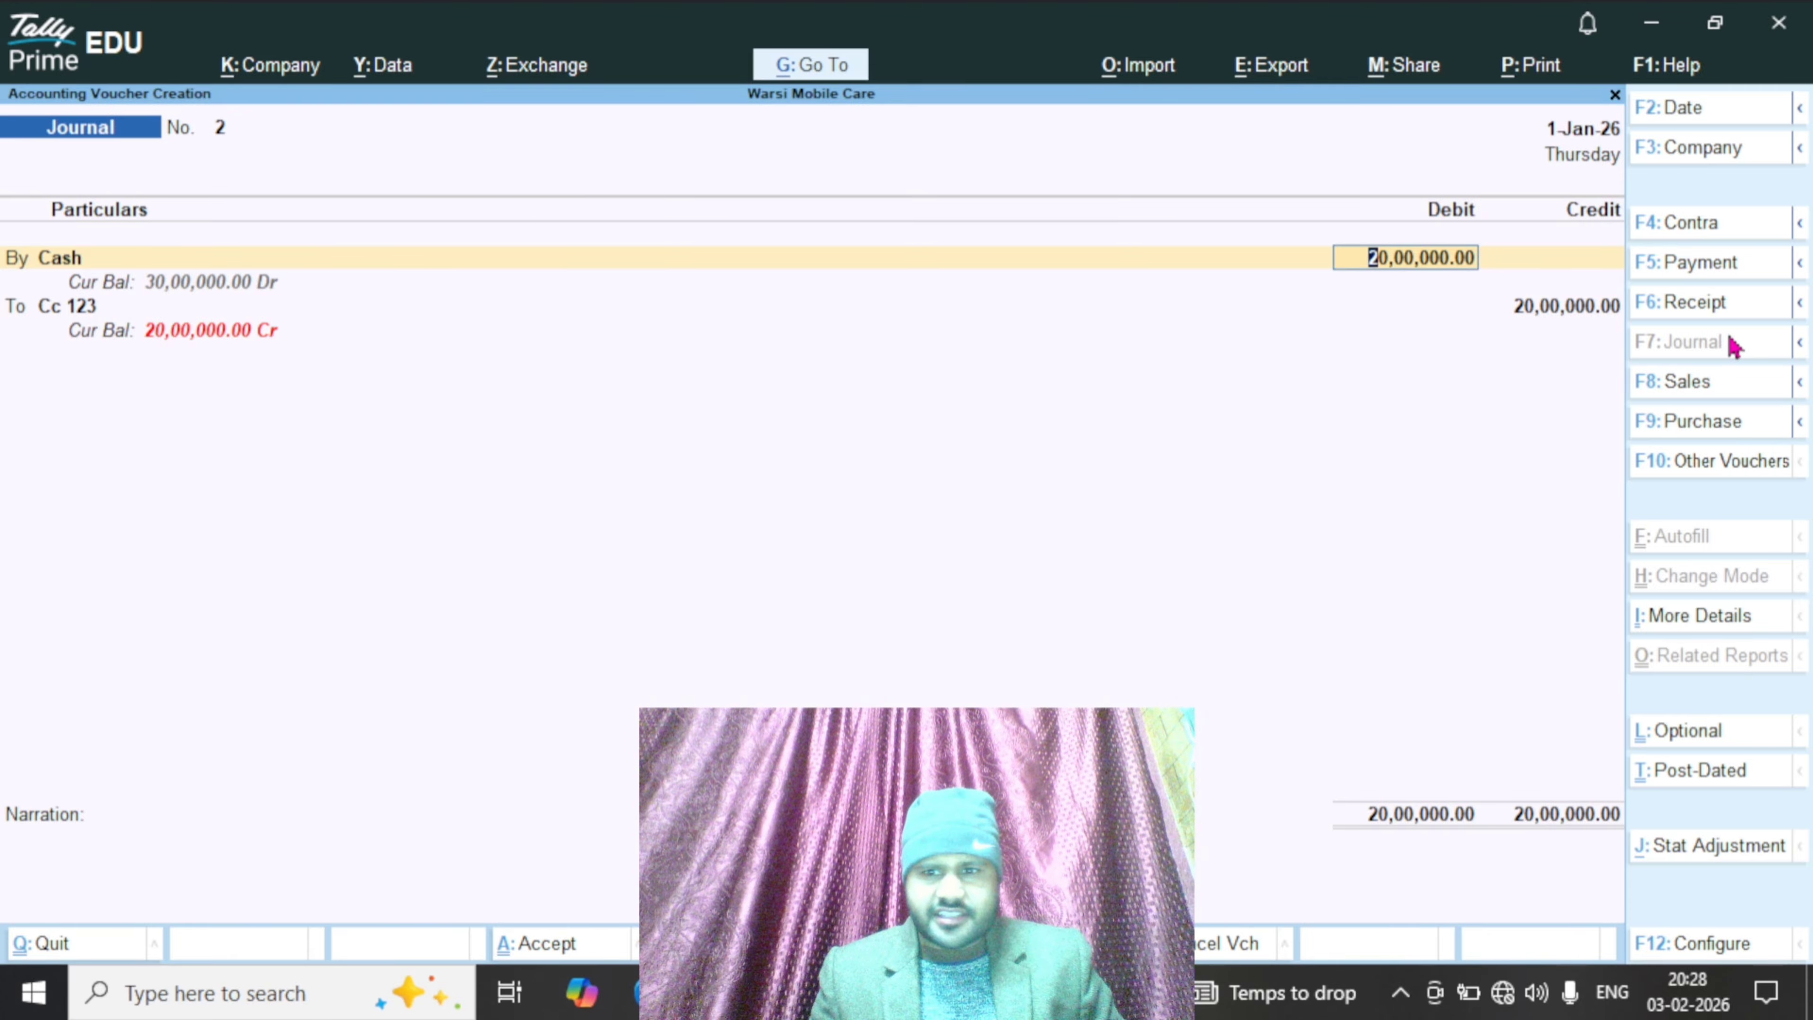
{"action": "key", "text": "Return"}
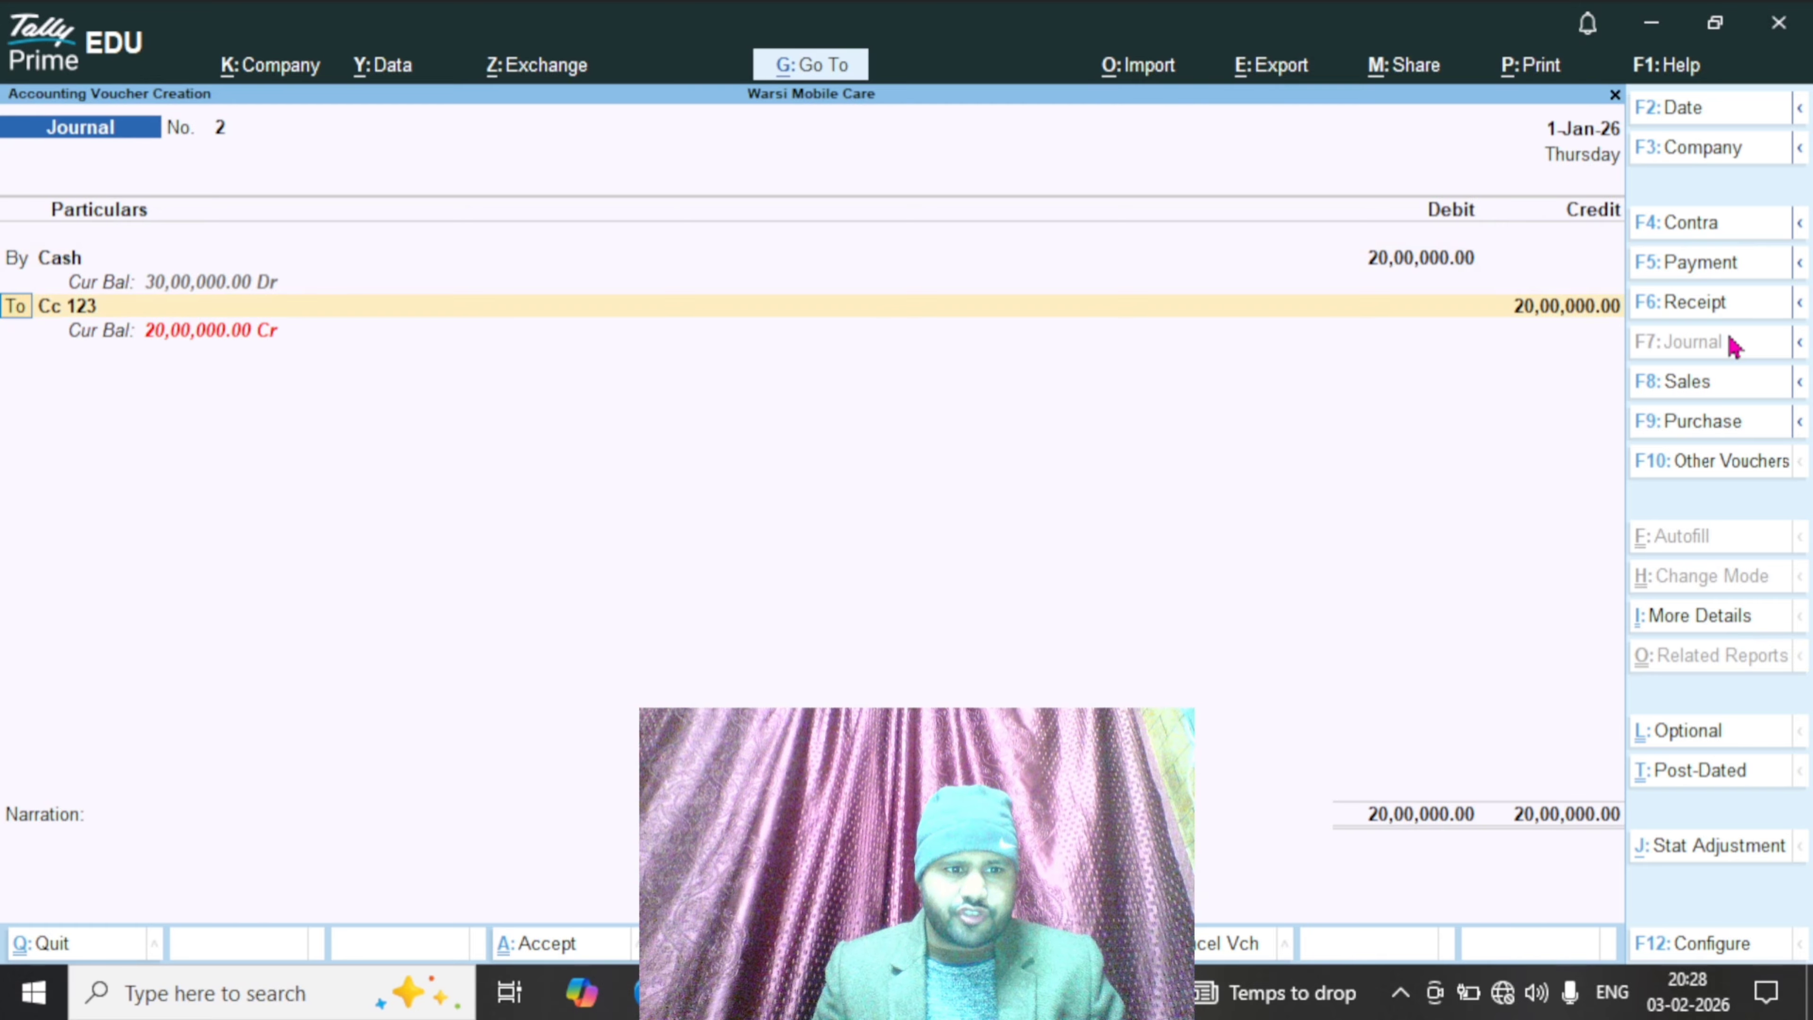
Replace the credit ledger Cc 123 with Jandk Bank Loan Acc, keeping the 20,00,000 credit amount
{"action": "key", "text": "Return"}
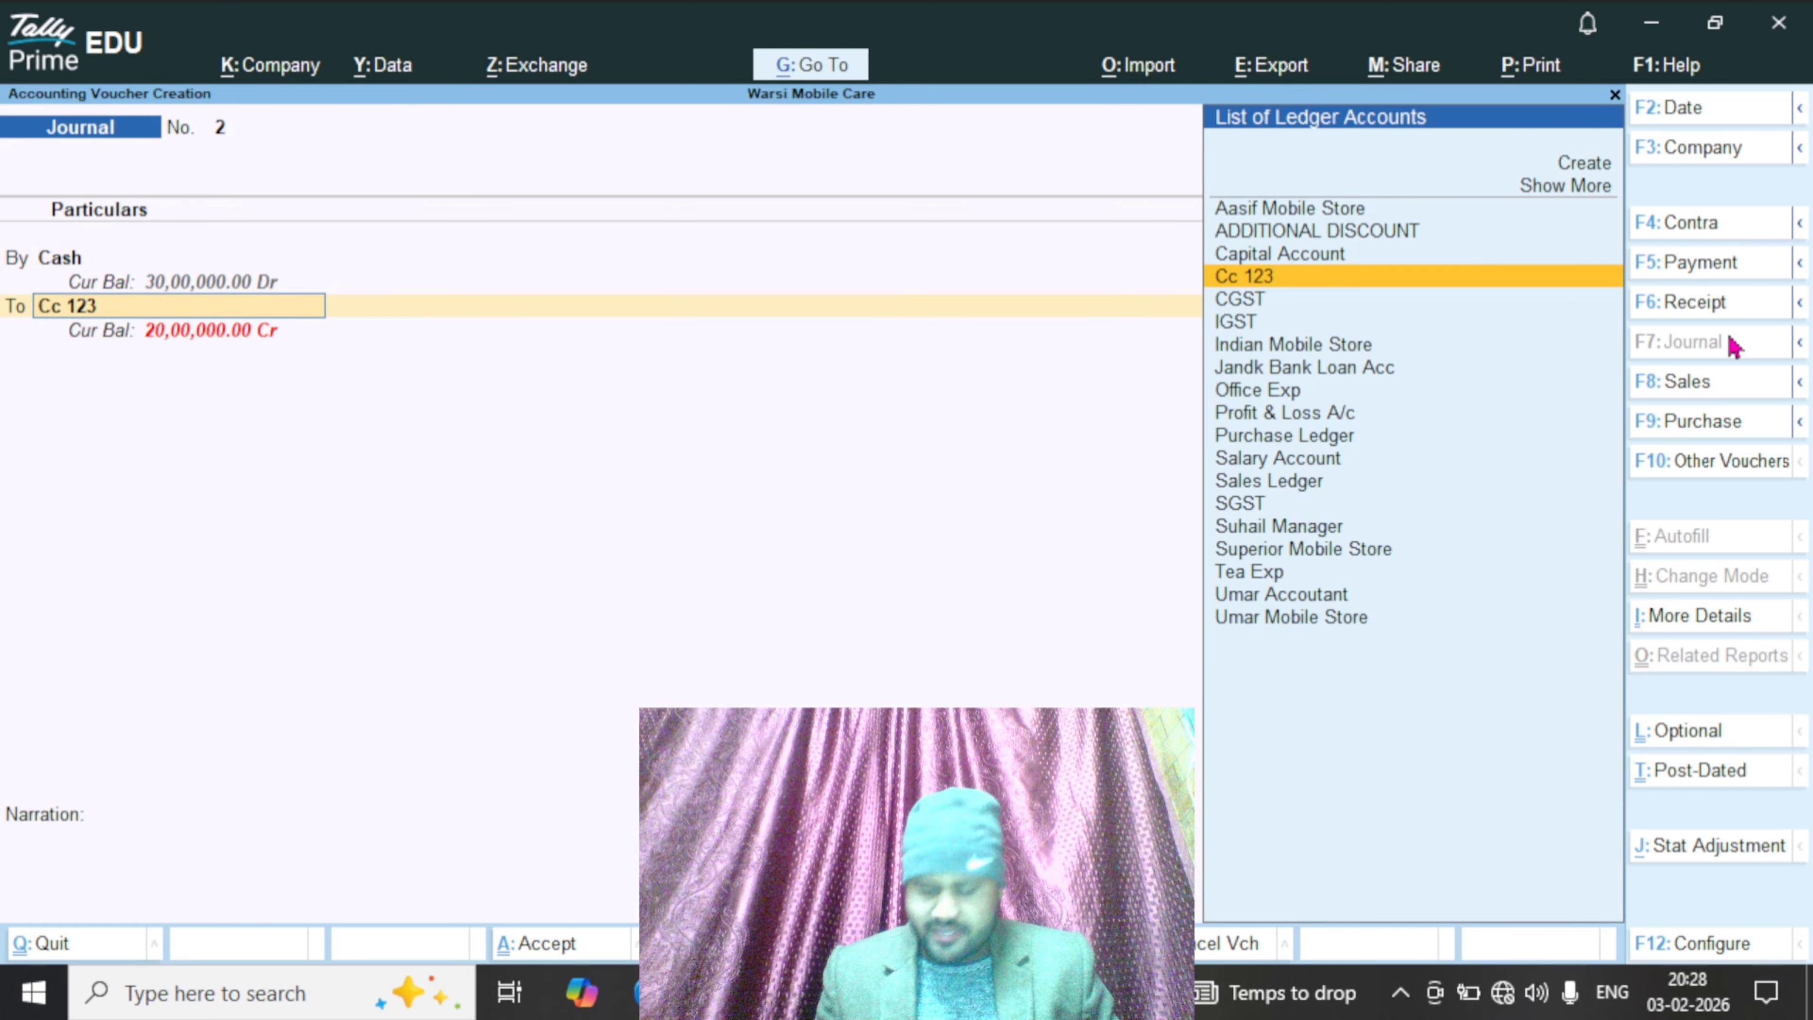
{"action": "key", "text": "Down"}
{"action": "key", "text": "Down"}
{"action": "key", "text": "Down"}
{"action": "key", "text": "Down"}
{"action": "key", "text": "Down"}
{"action": "key", "text": "Down"}
{"action": "key", "text": "Down"}
{"action": "key", "text": "Down"}
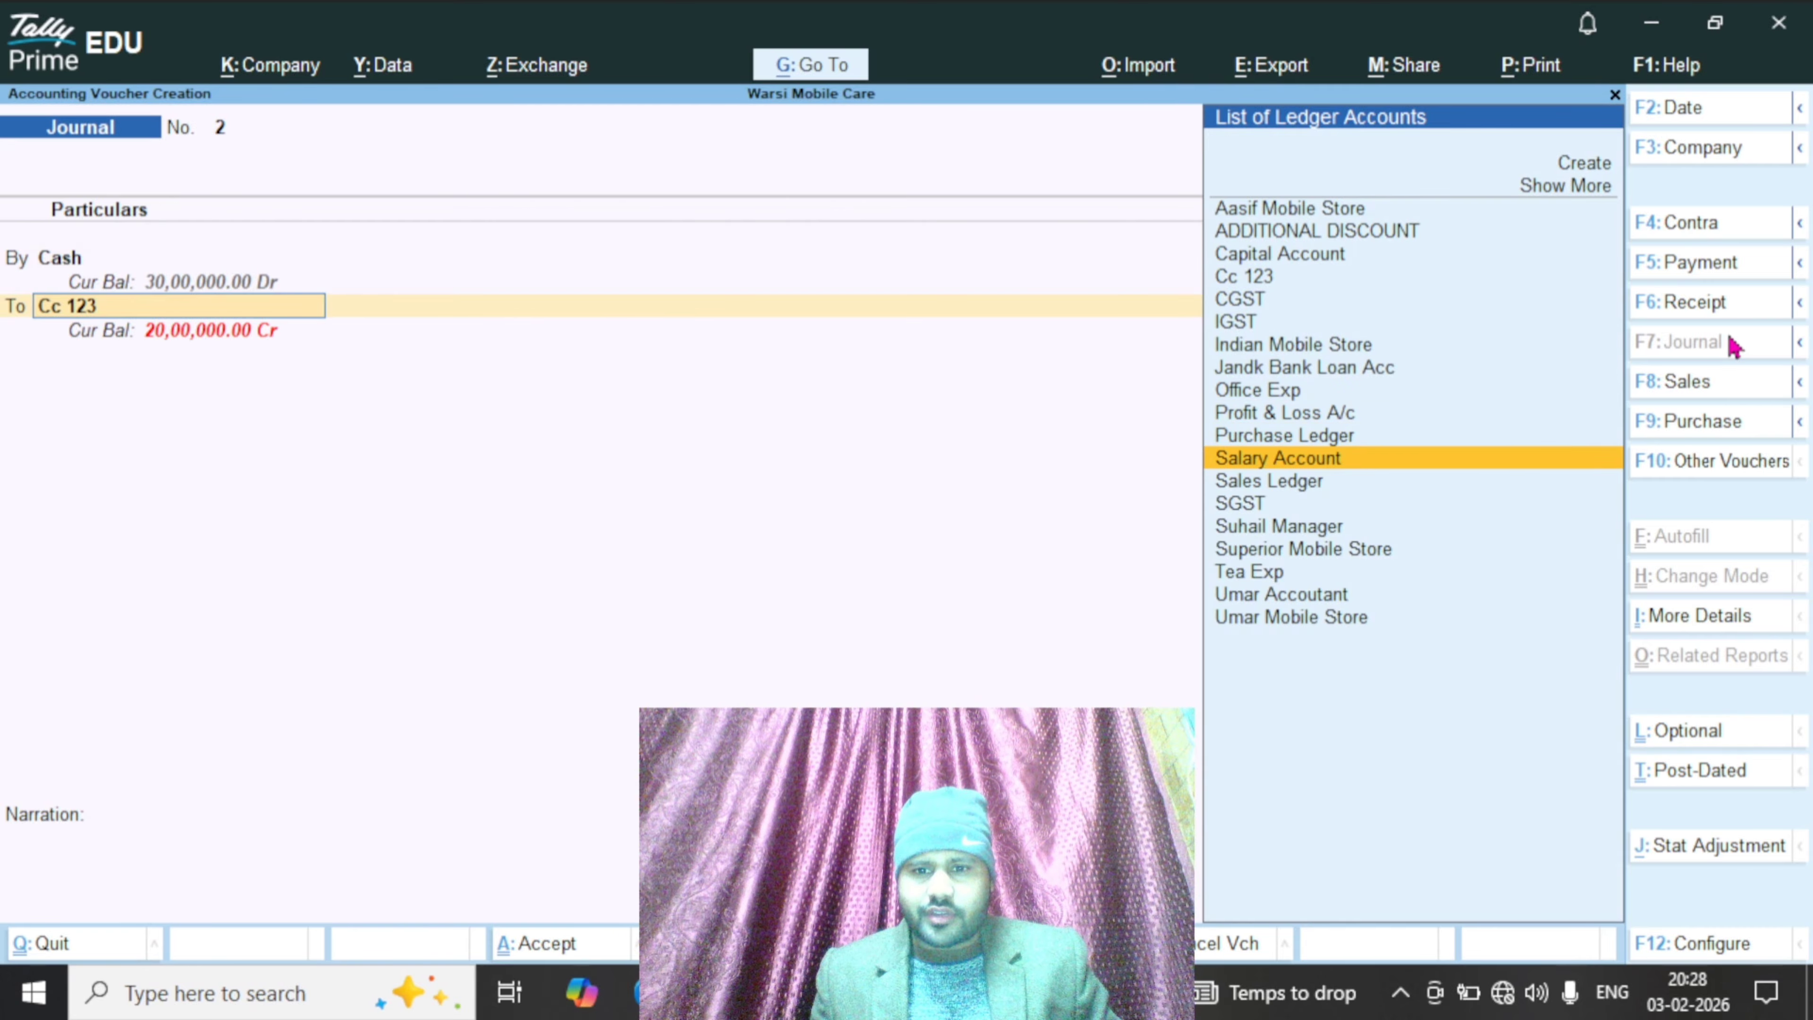
{"action": "key", "text": "Up"}
{"action": "key", "text": "Up"}
{"action": "key", "text": "Up"}
{"action": "key", "text": "Up"}
{"action": "key", "text": "Return"}
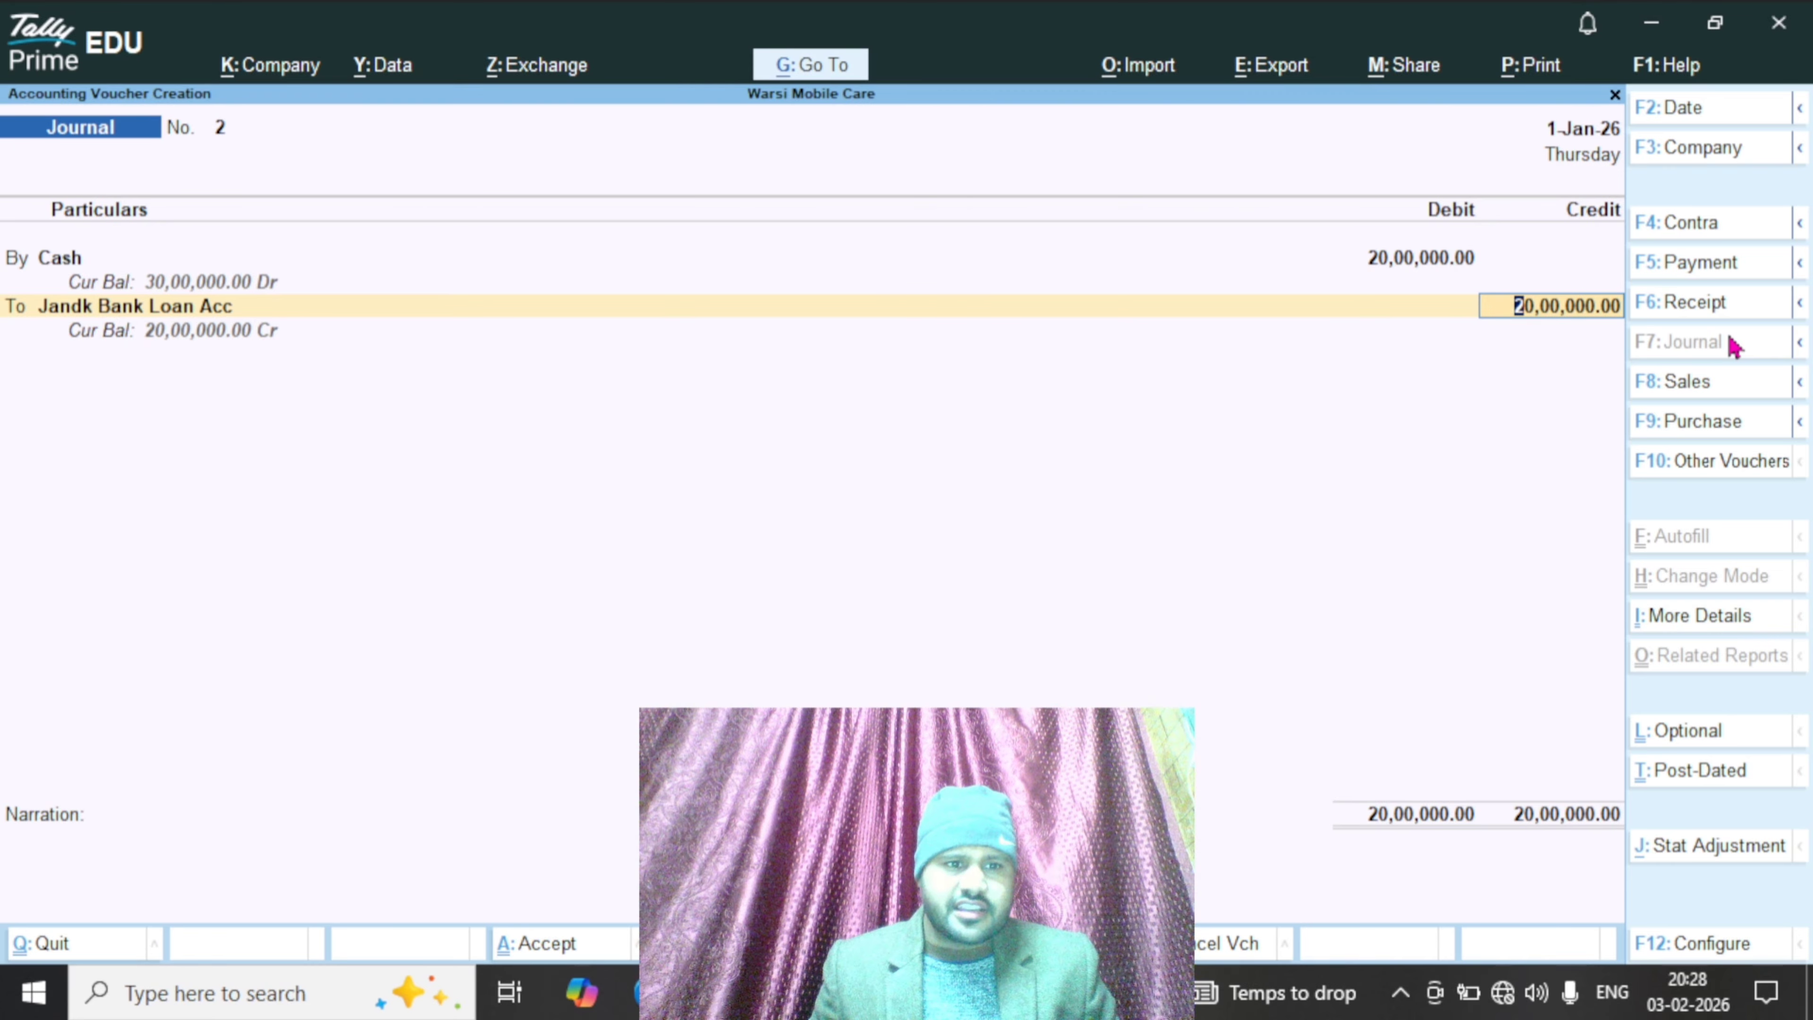
{"action": "key", "text": "Return"}
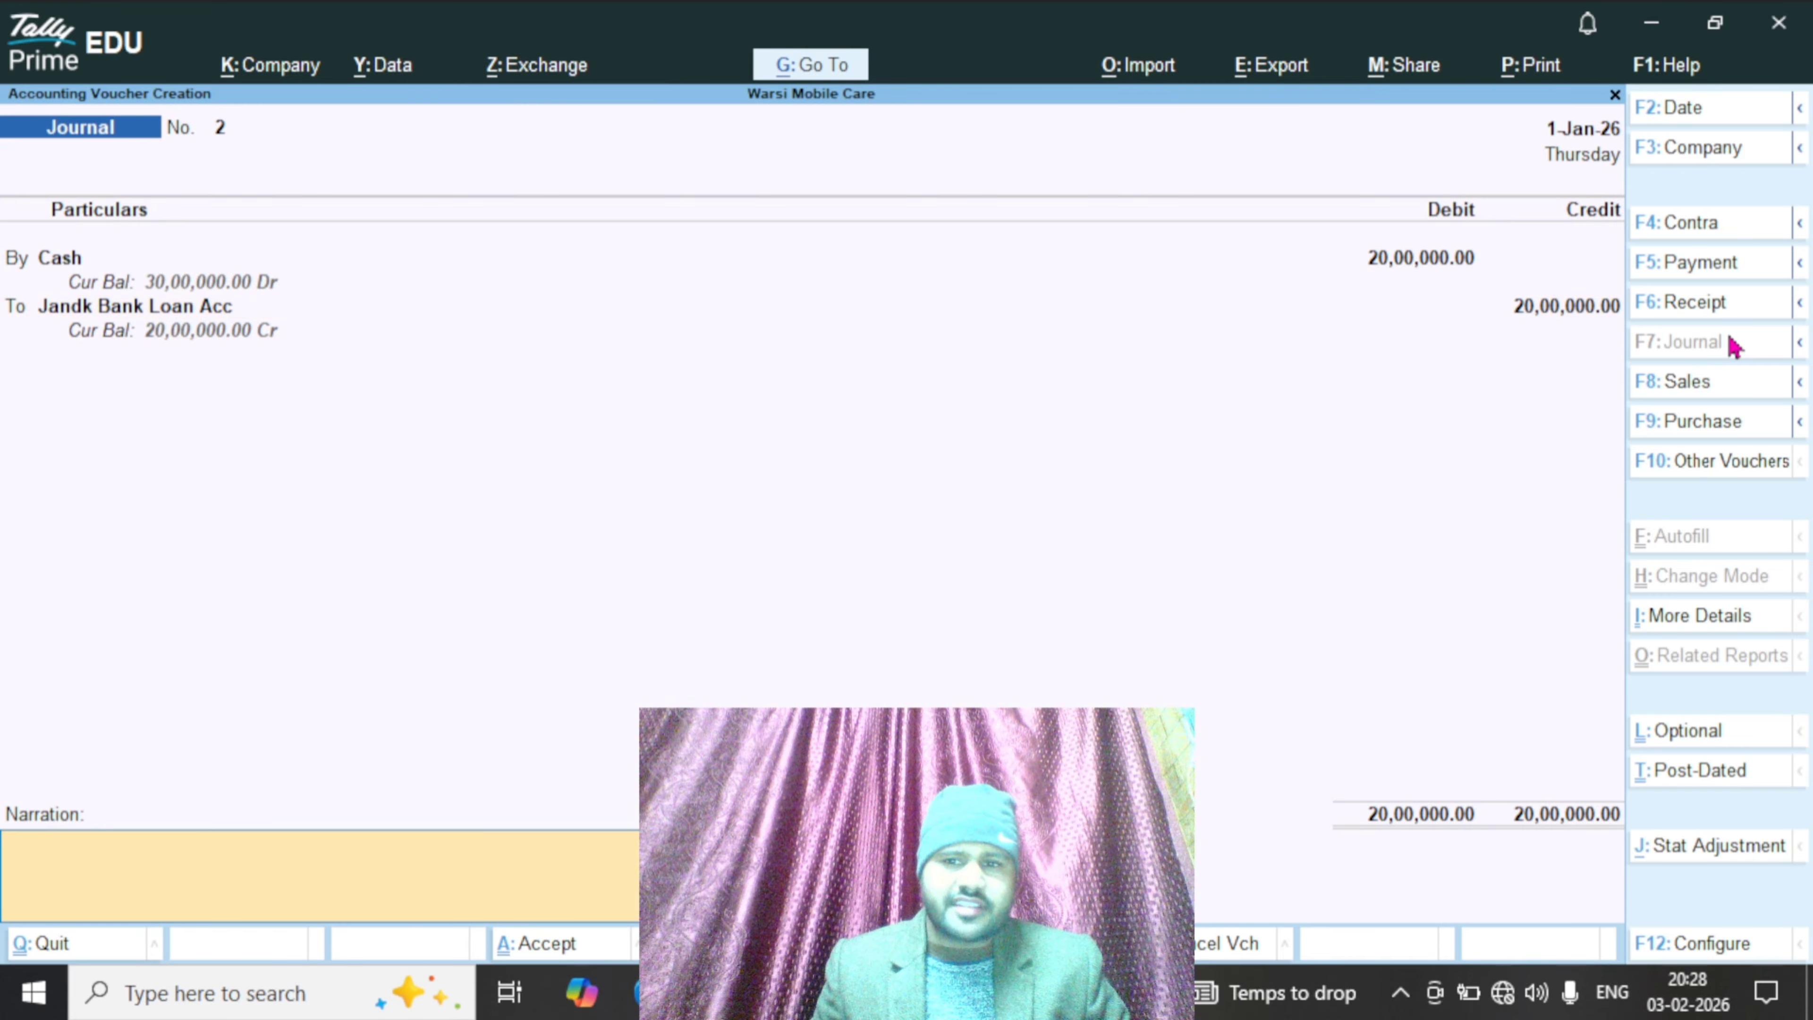
Try to save the journal voucher without a narration and return to the Gateway of Tally
{"action": "key", "text": "ctrl+a"}
{"action": "key", "text": "Escape"}
{"action": "key", "text": "Escape"}
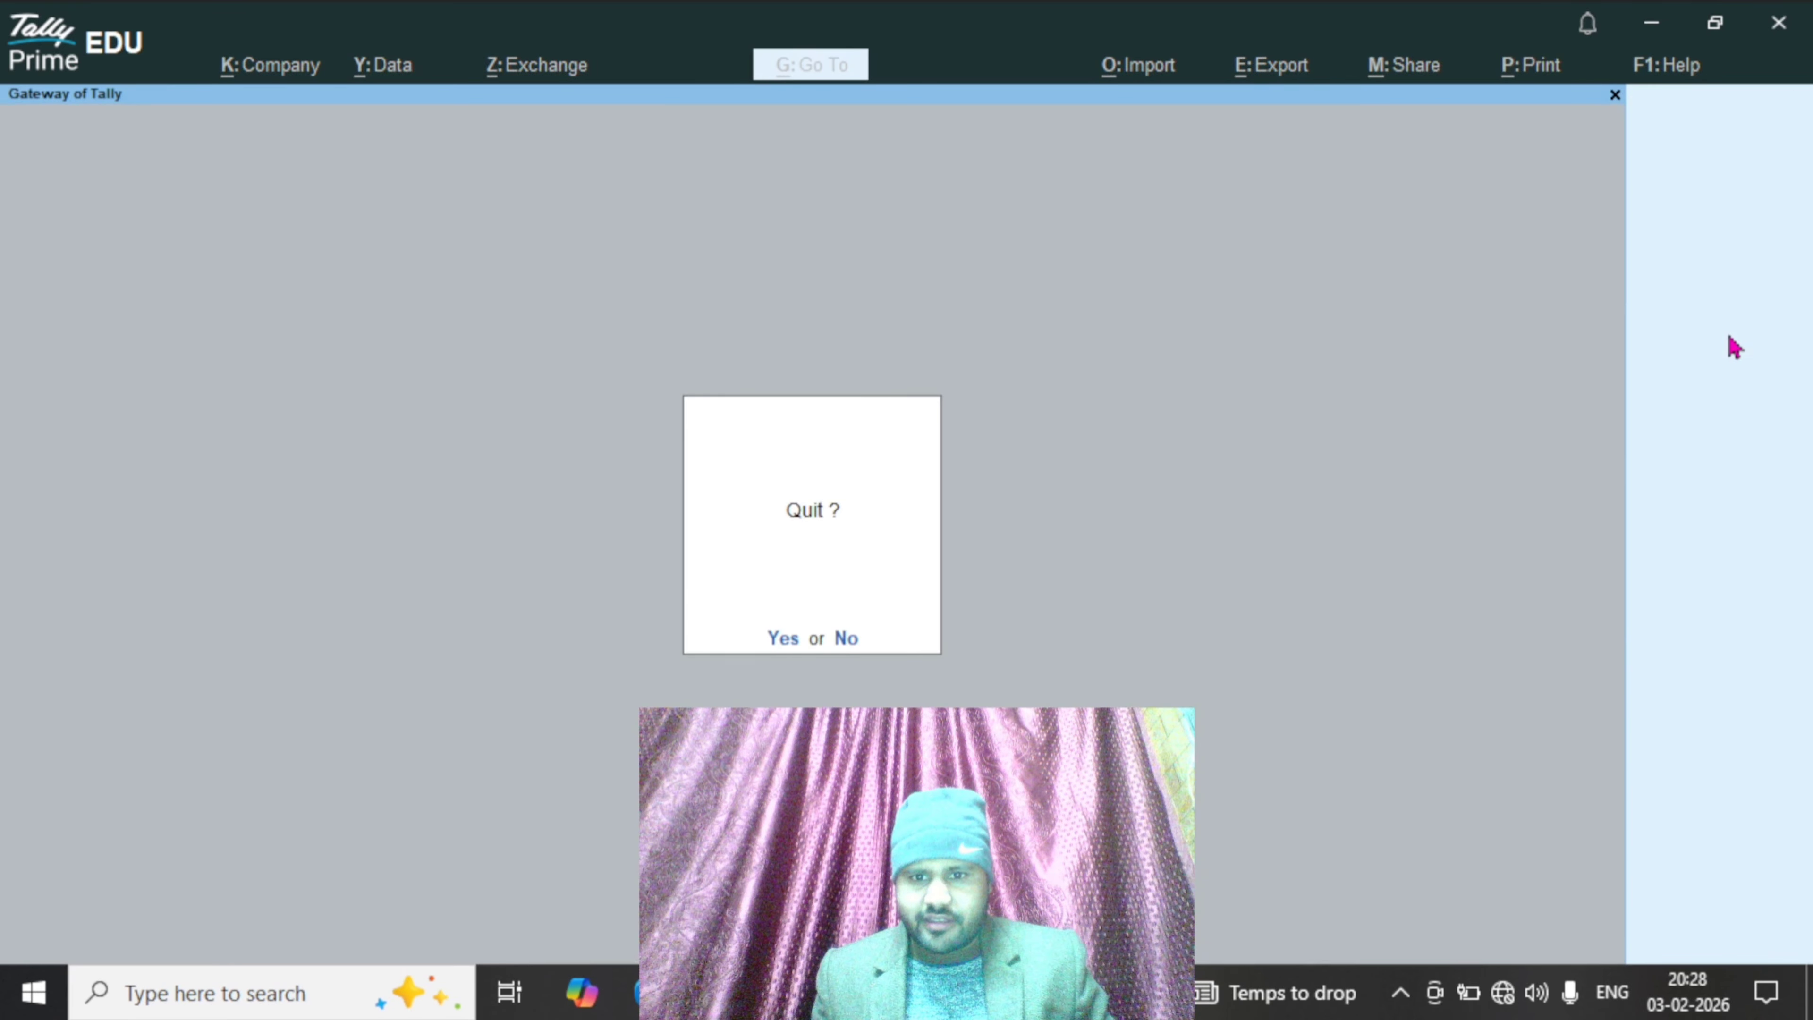
{"action": "key", "text": "Escape"}
Reopen journal voucher entry and debit the Cash ledger with 2000000
{"action": "key", "text": "Down"}
{"action": "key", "text": "Down"}
{"action": "key", "text": "Down"}
{"action": "key", "text": "Down"}
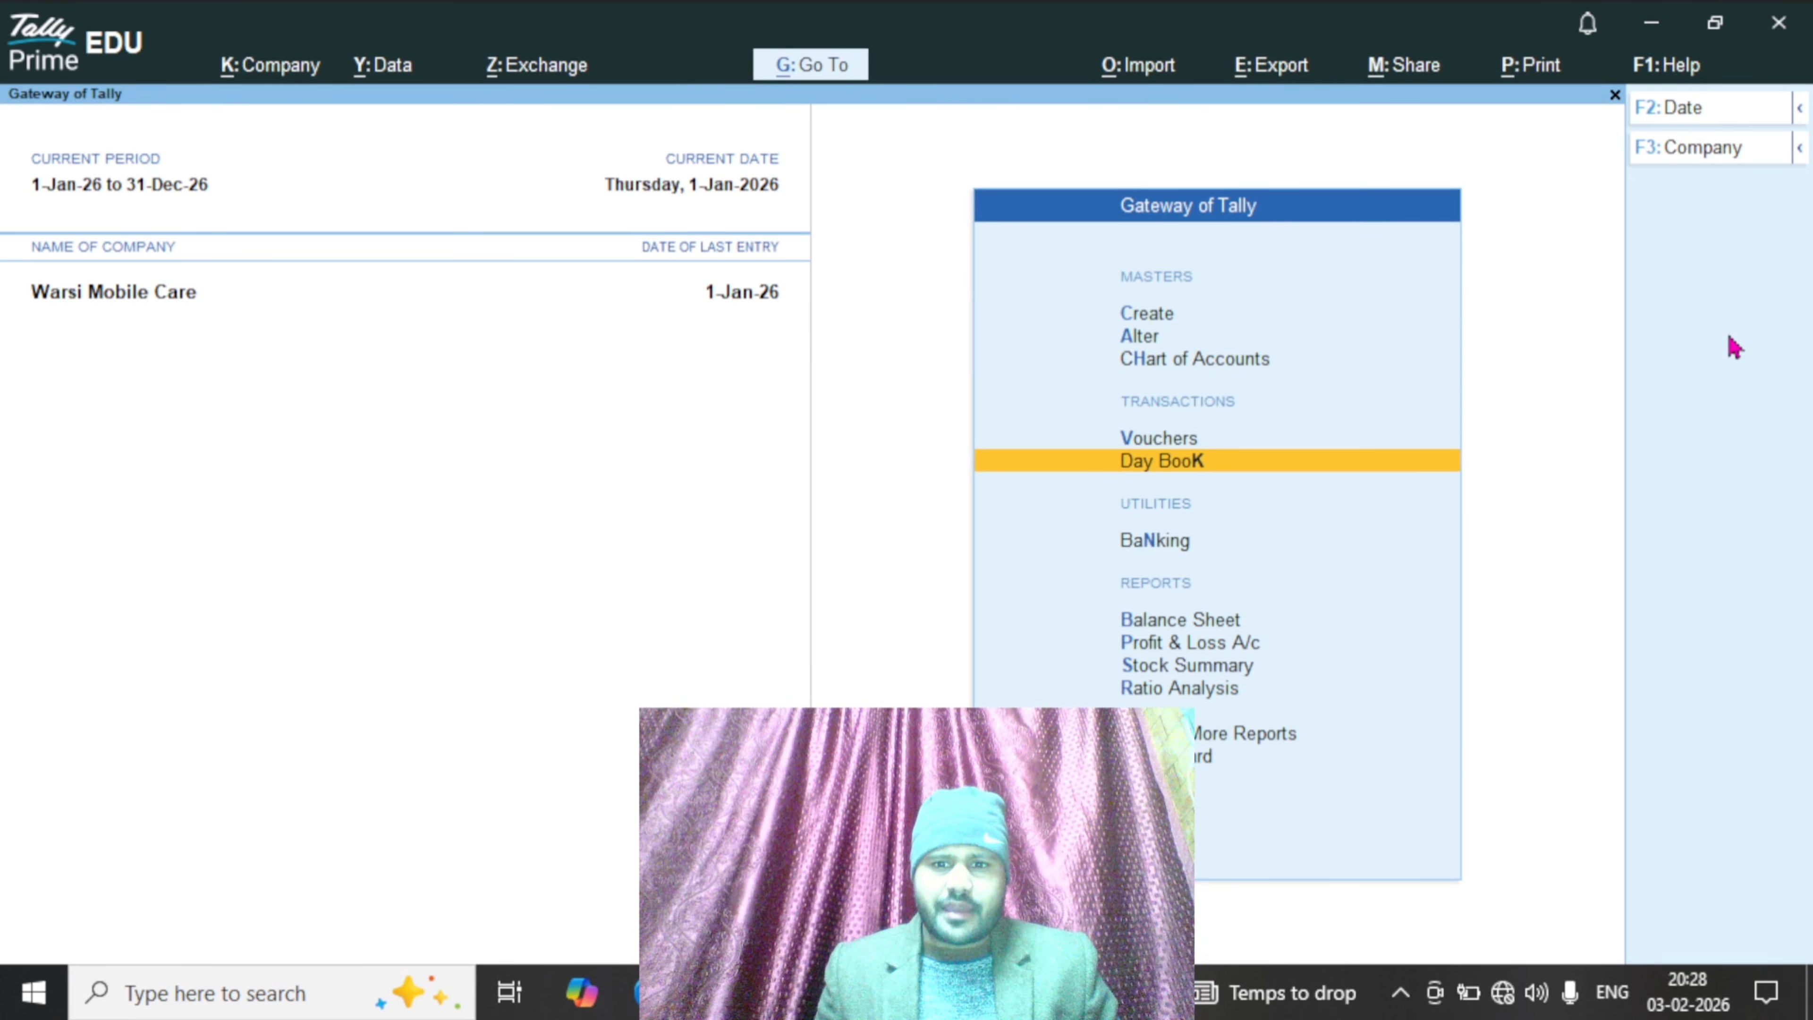
{"action": "key", "text": "Up"}
{"action": "key", "text": "Return"}
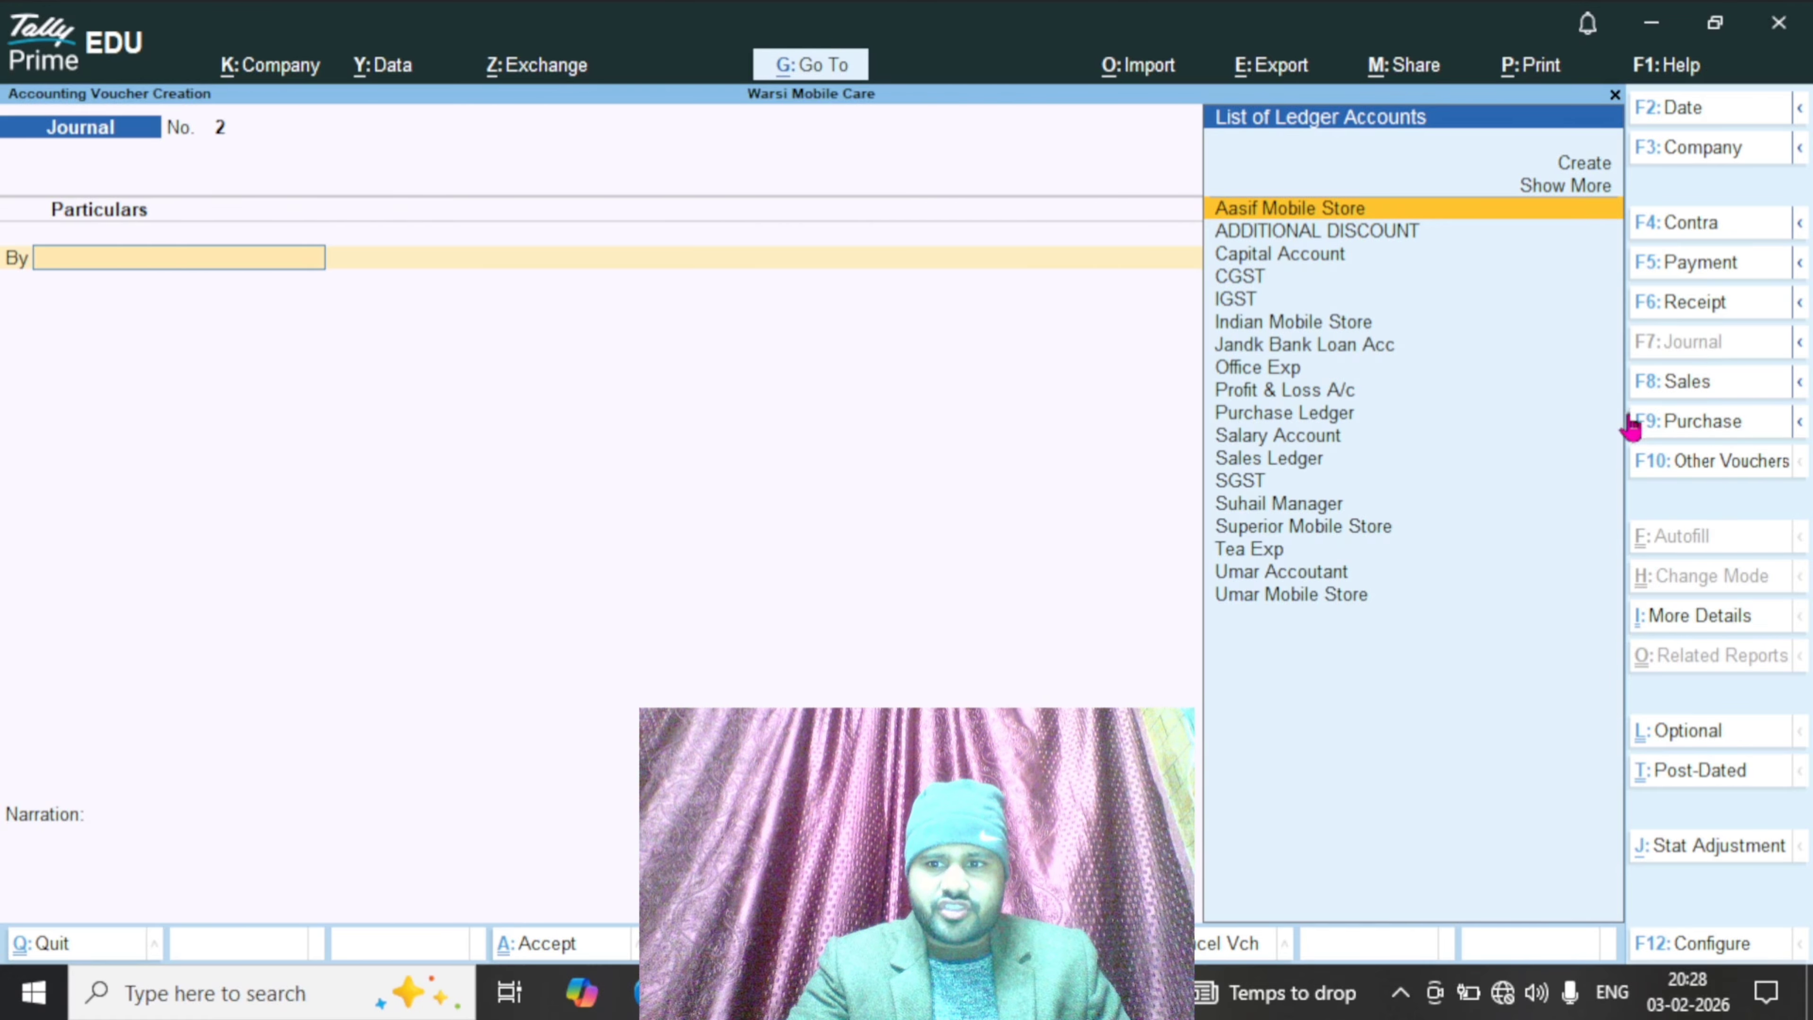
{"action": "type", "text": "Cas"}
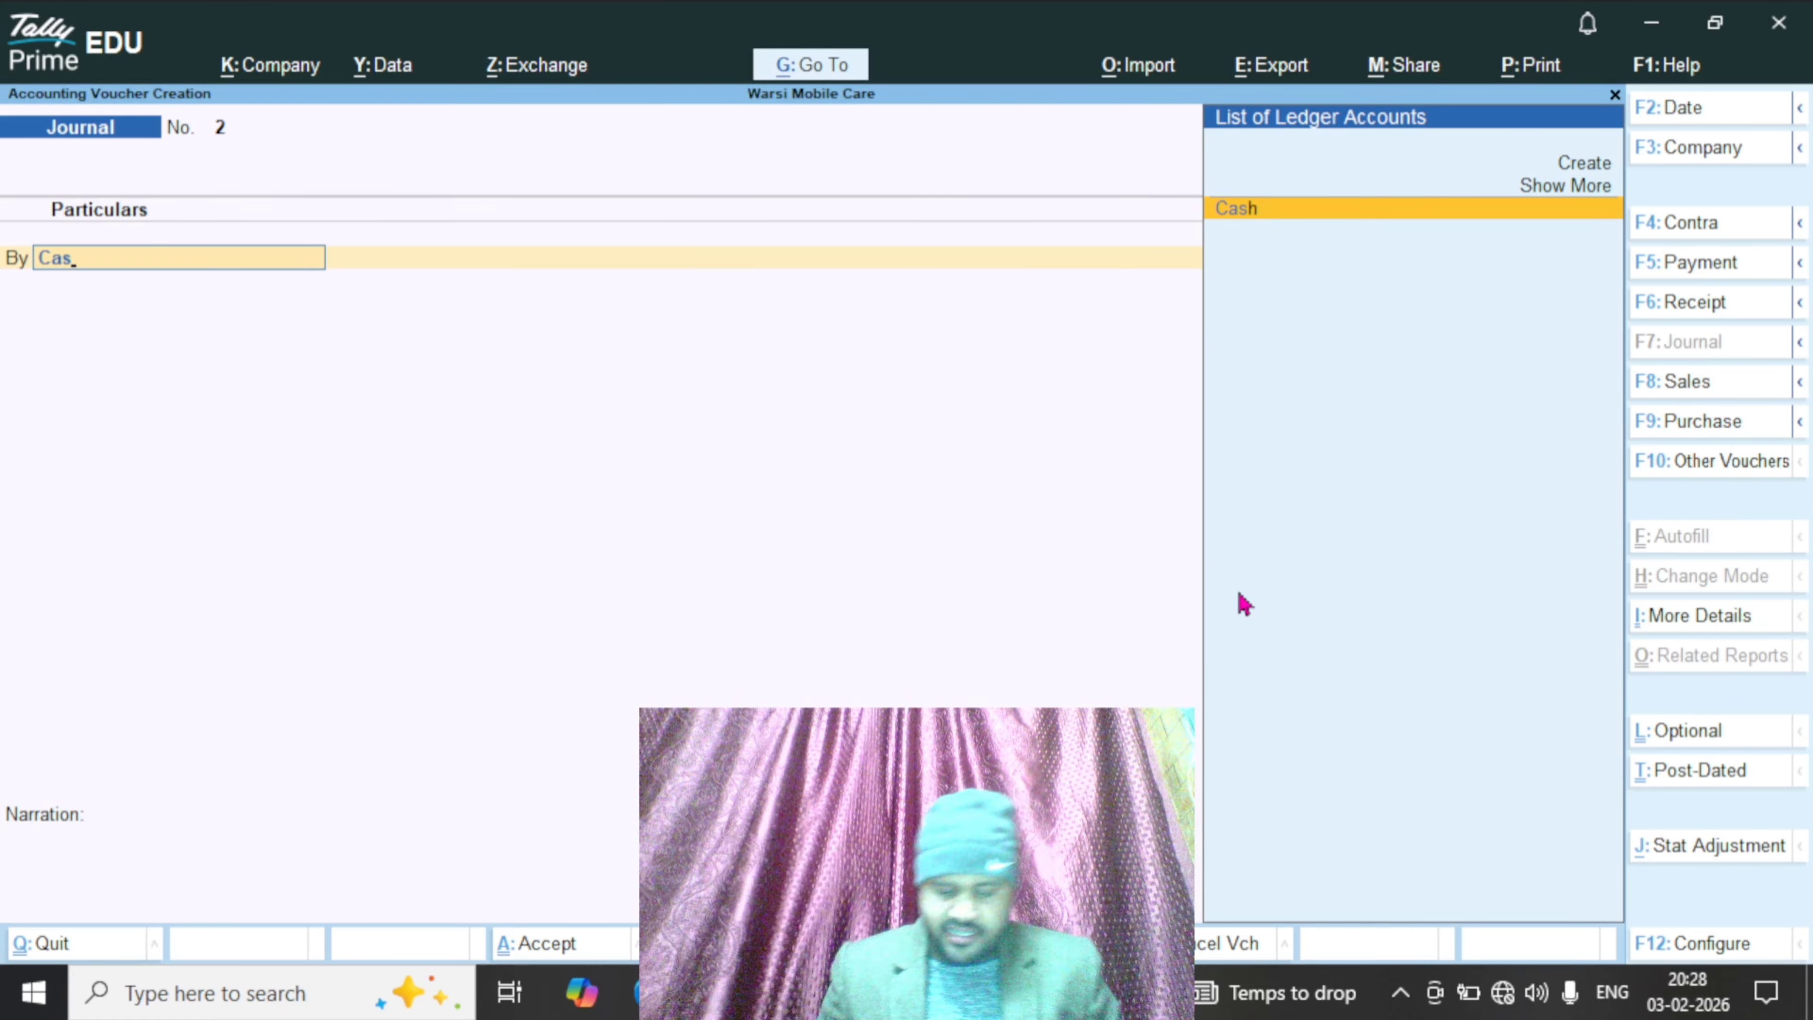
{"action": "key", "text": "Return"}
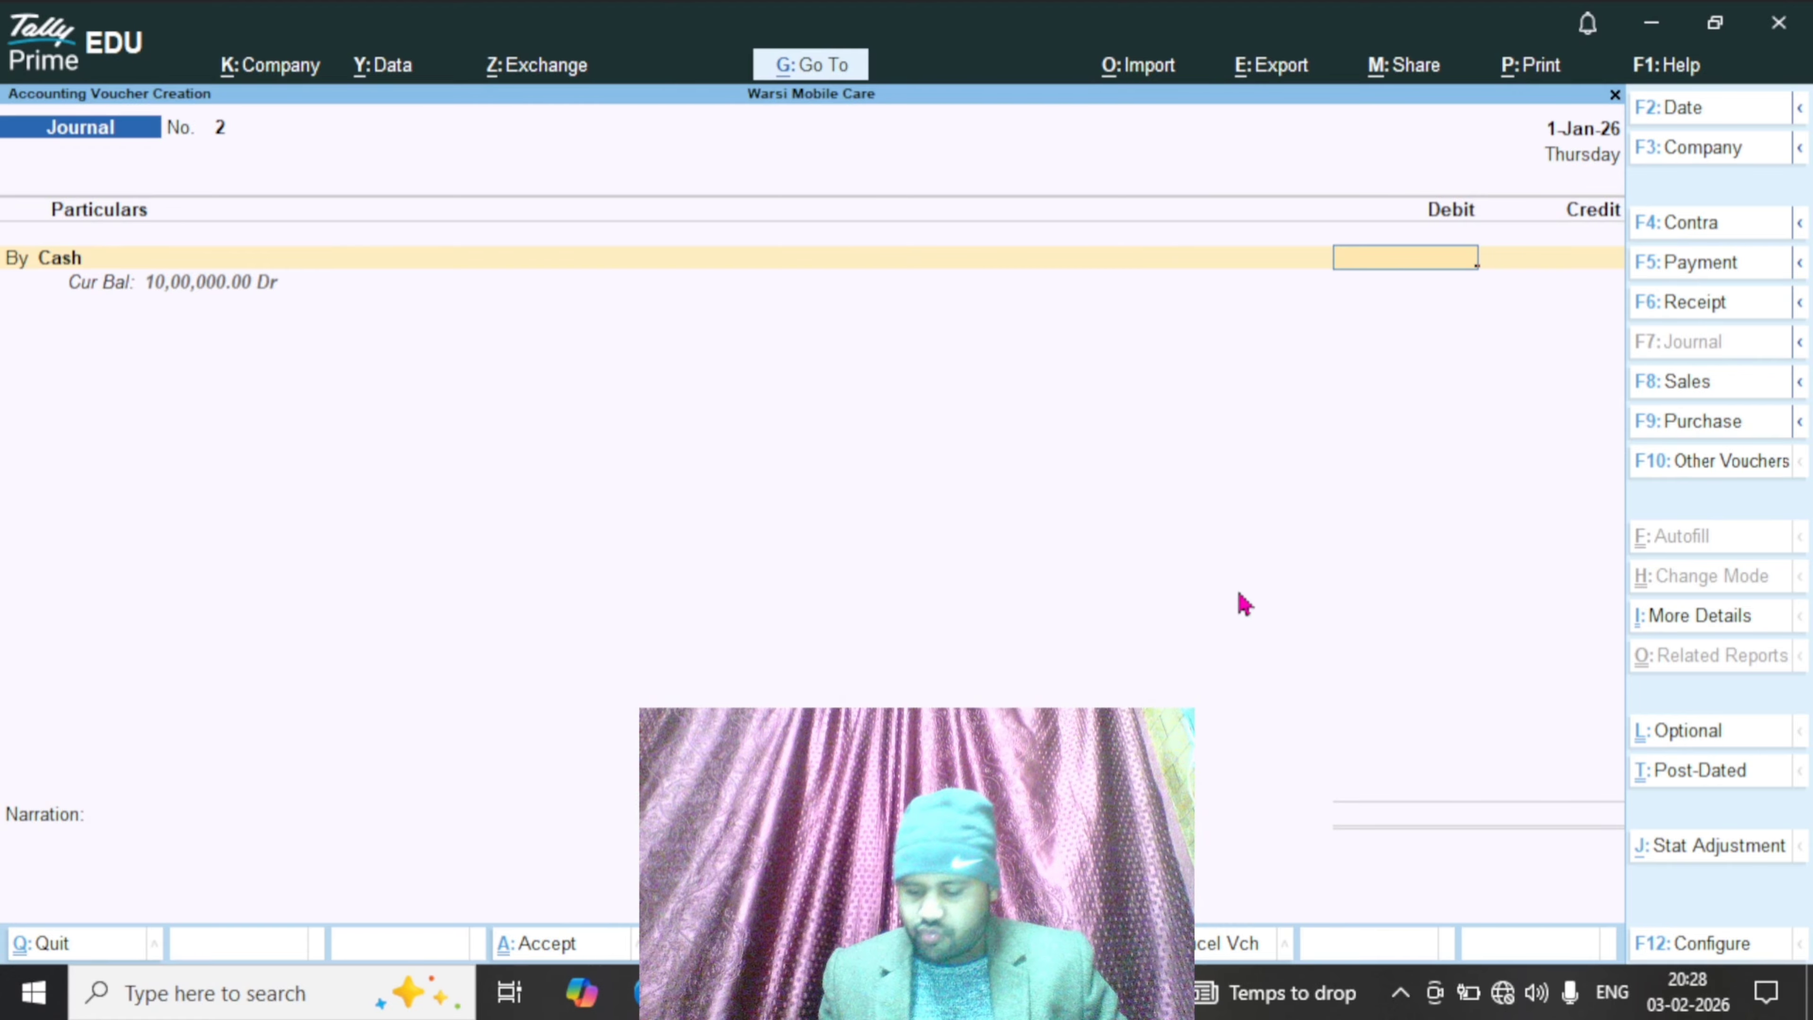
{"action": "type", "text": "2000000"}
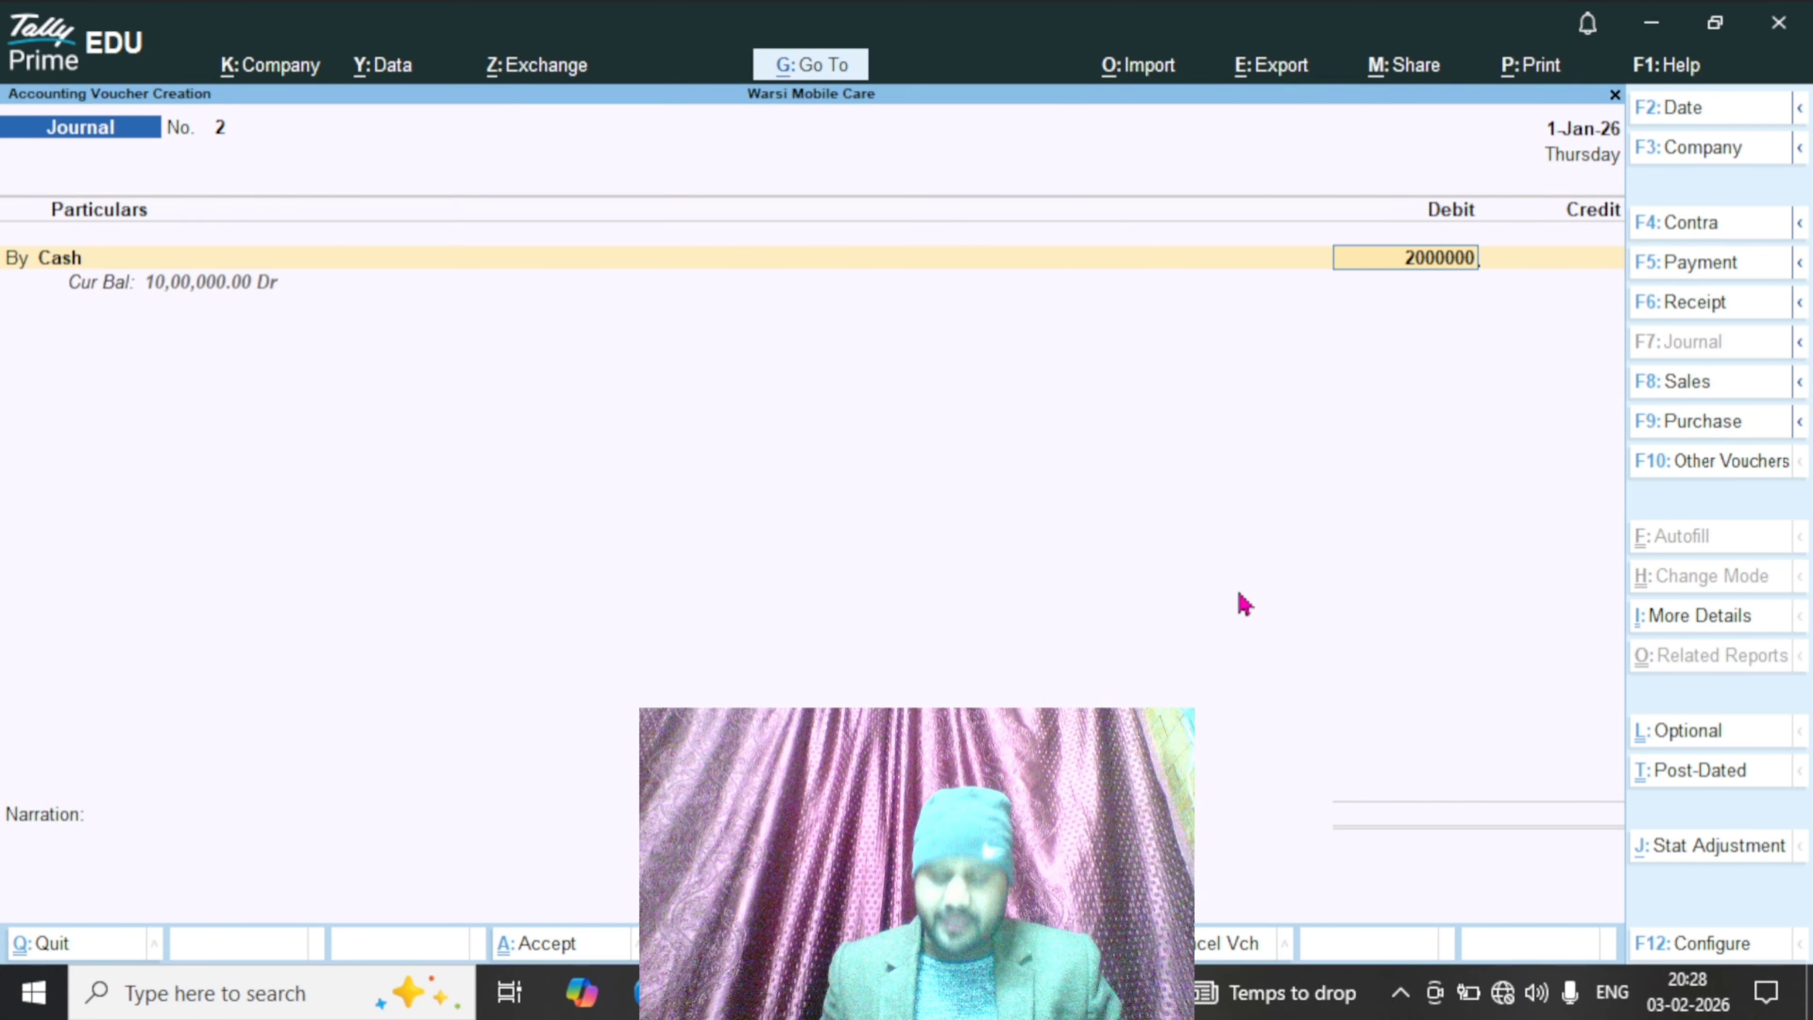
{"action": "key", "text": "Return"}
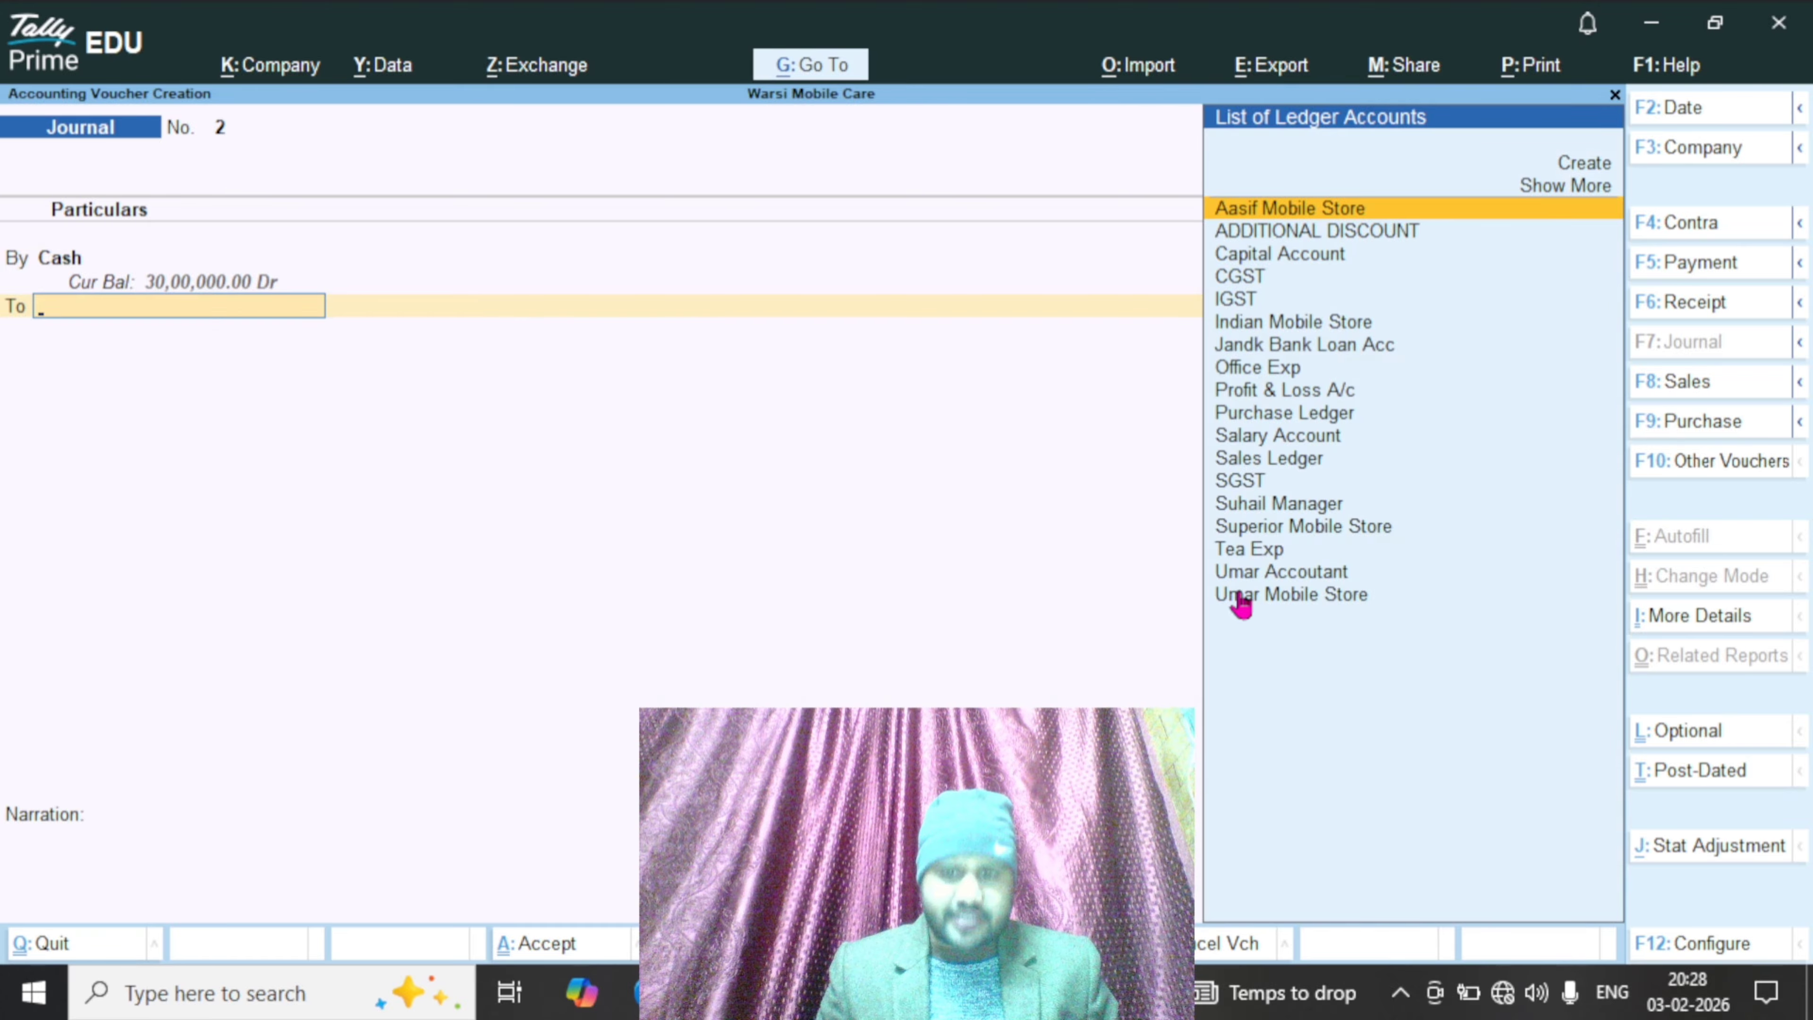
Credit the Jandk Bank Loan Acc ledger with 20,00,000 in the journal voucher
{"action": "key", "text": "Down"}
{"action": "key", "text": "Down"}
{"action": "key", "text": "Down"}
{"action": "key", "text": "Down"}
{"action": "key", "text": "Down"}
{"action": "key", "text": "Down"}
{"action": "key", "text": "Down"}
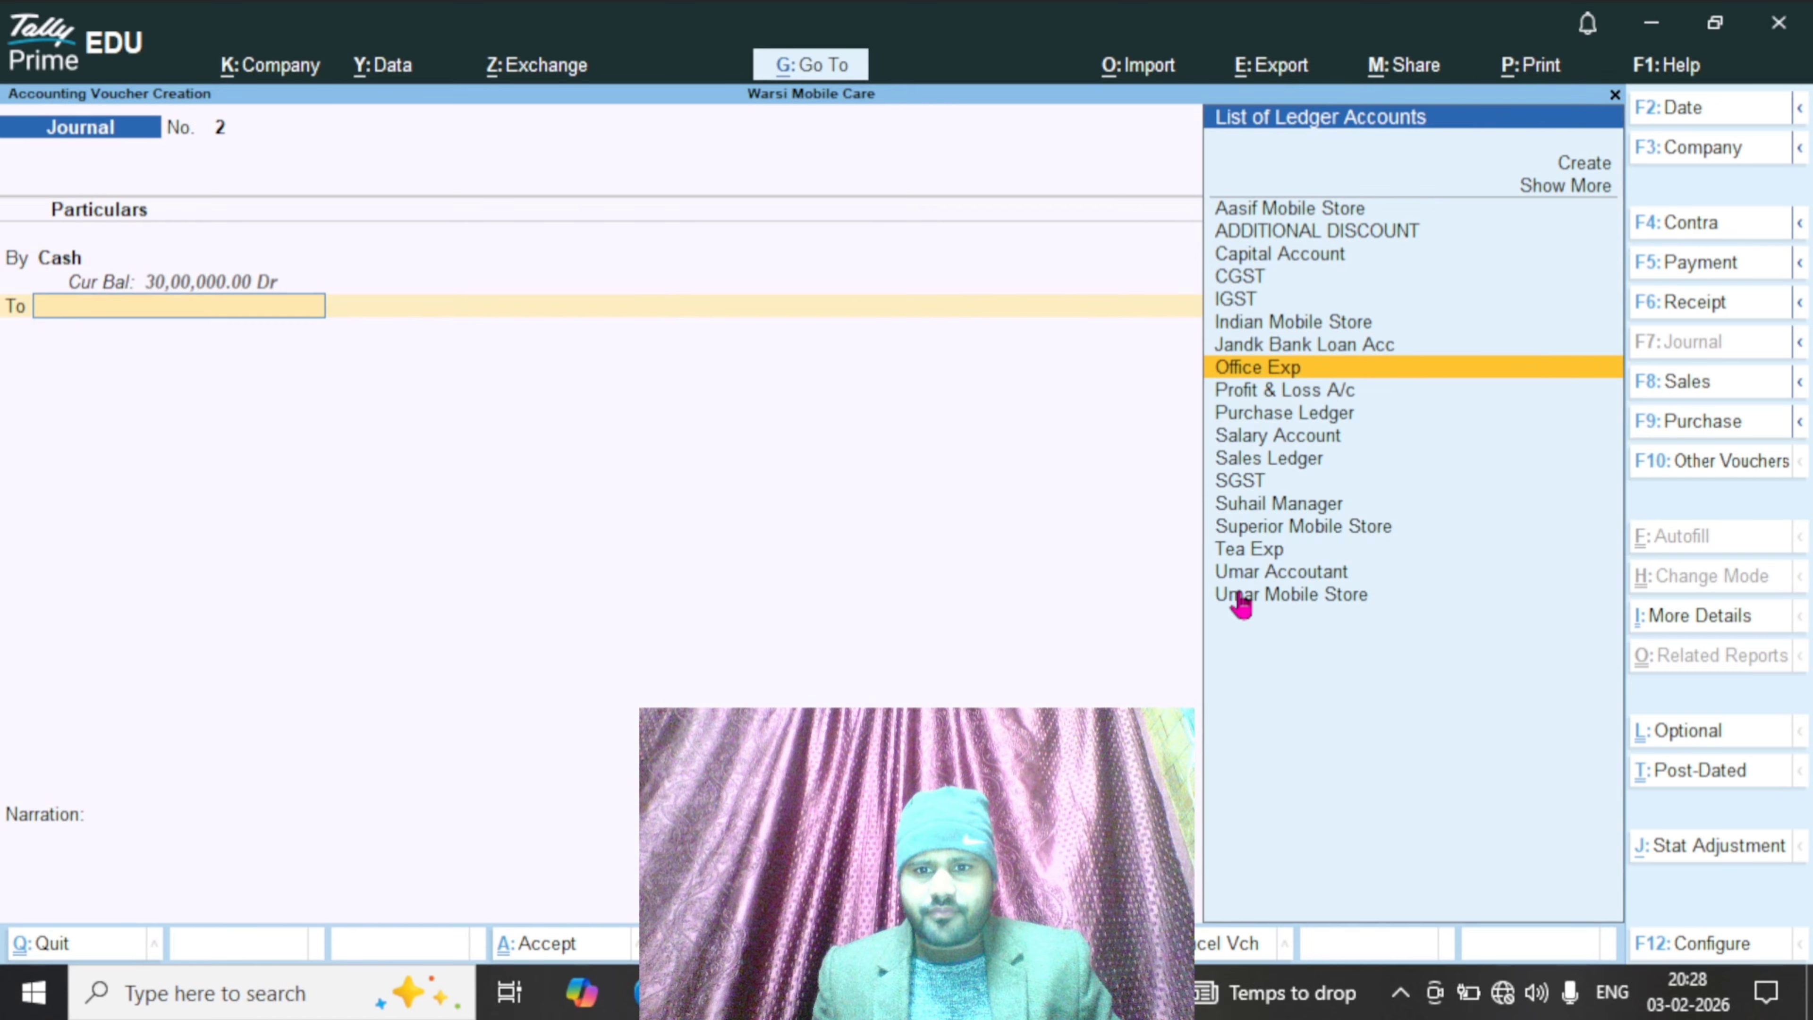
{"action": "key", "text": "Down"}
{"action": "key", "text": "Up"}
{"action": "key", "text": "Up"}
{"action": "key", "text": "Down"}
{"action": "key", "text": "Down"}
{"action": "key", "text": "Down"}
{"action": "key", "text": "Down"}
{"action": "key", "text": "Down"}
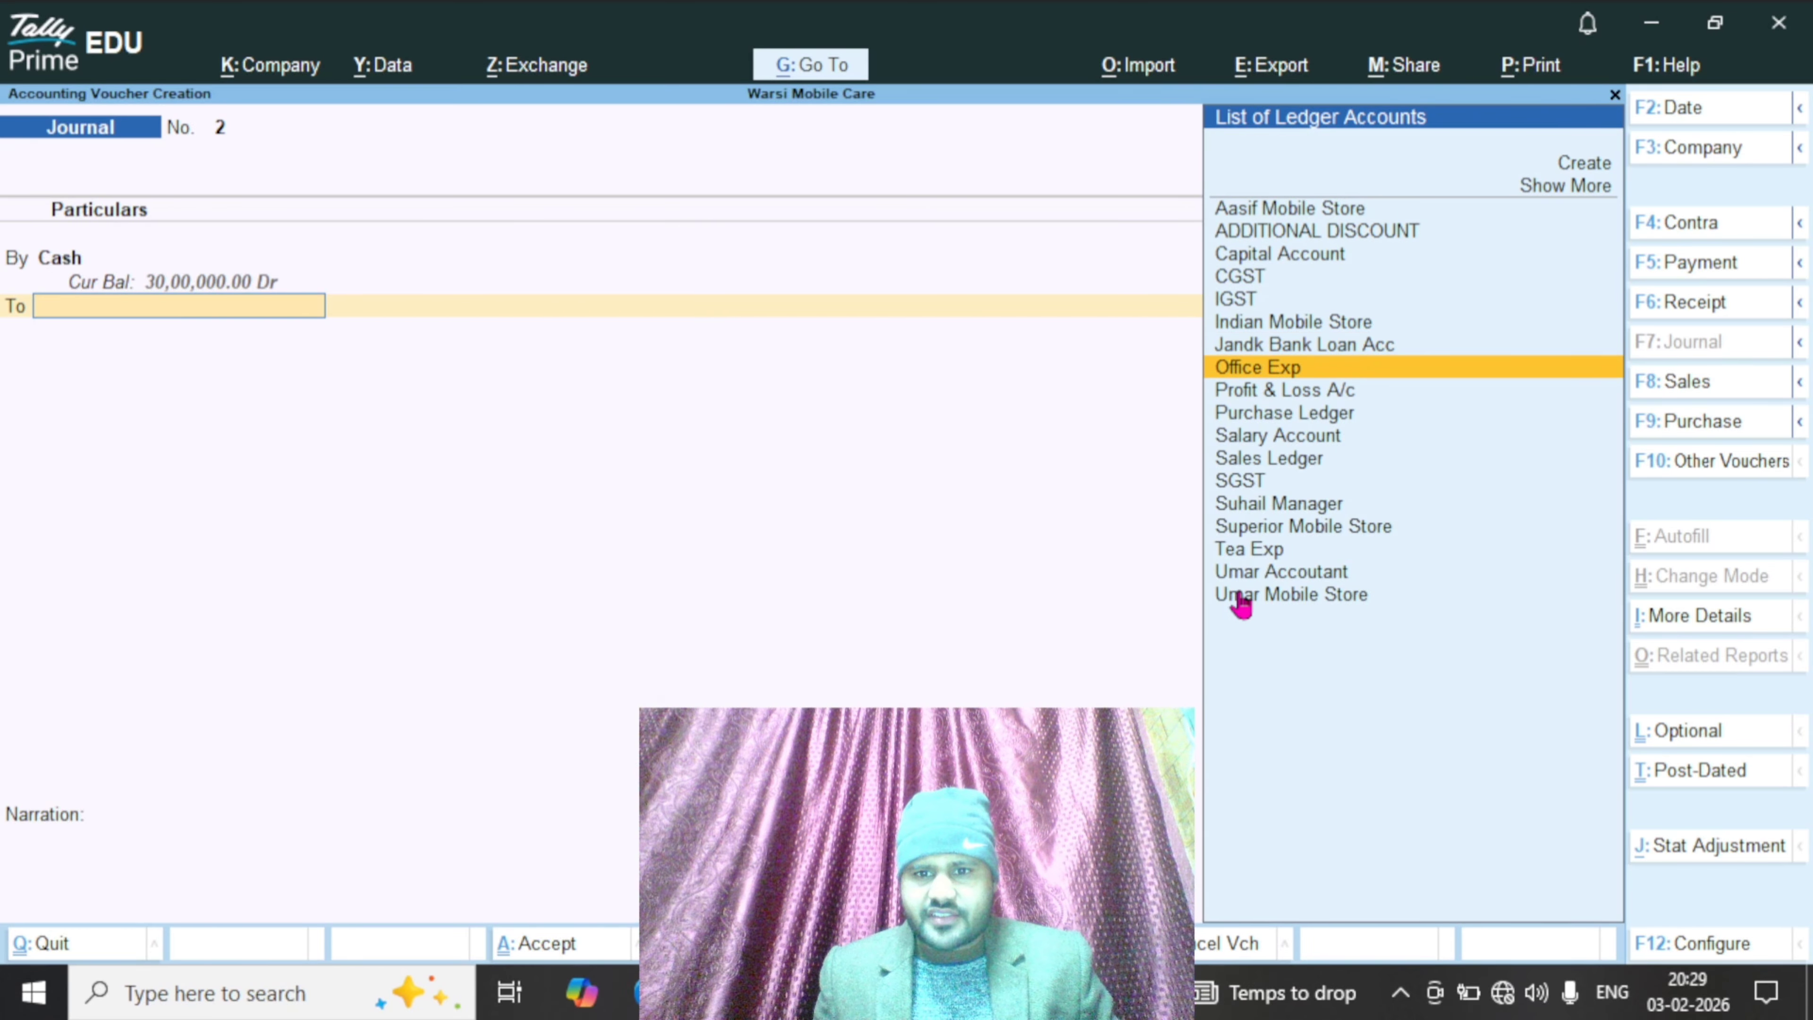
{"action": "key", "text": "Down"}
{"action": "key", "text": "Down"}
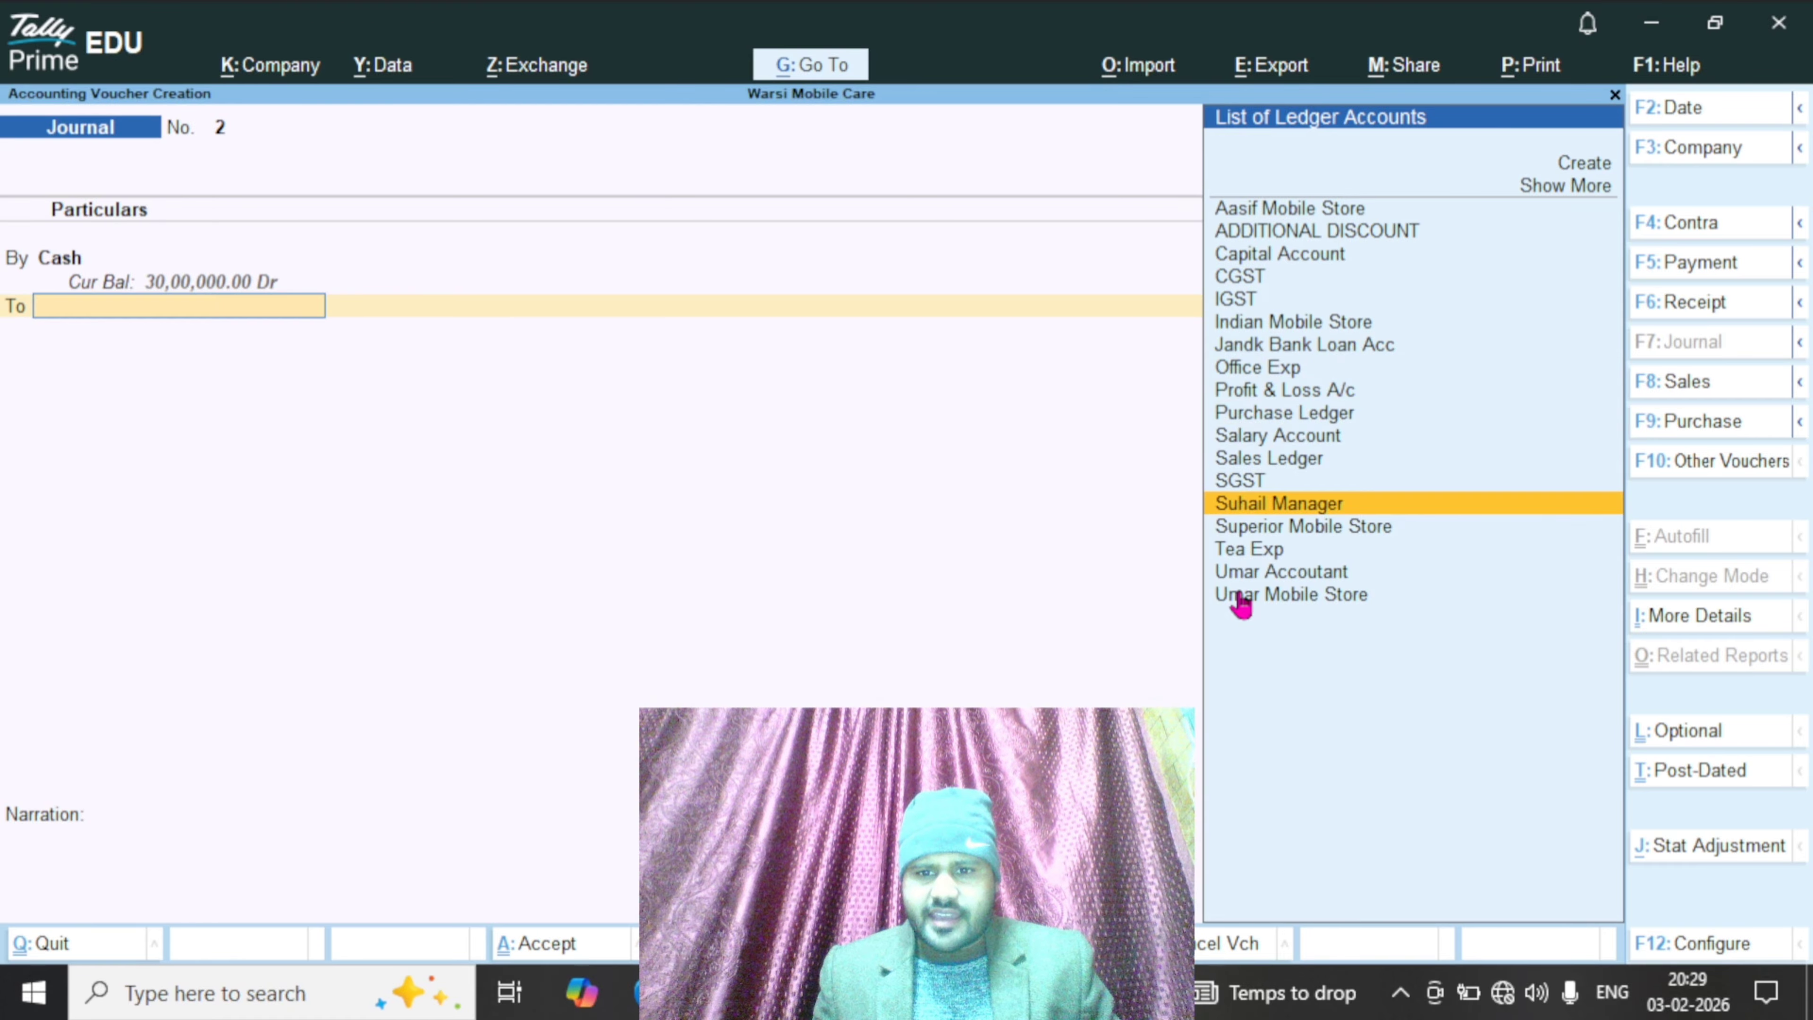
{"action": "key", "text": "Up"}
{"action": "key", "text": "Up"}
{"action": "key", "text": "Up"}
{"action": "key", "text": "Up"}
{"action": "key", "text": "Up"}
{"action": "key", "text": "Up"}
{"action": "key", "text": "Up"}
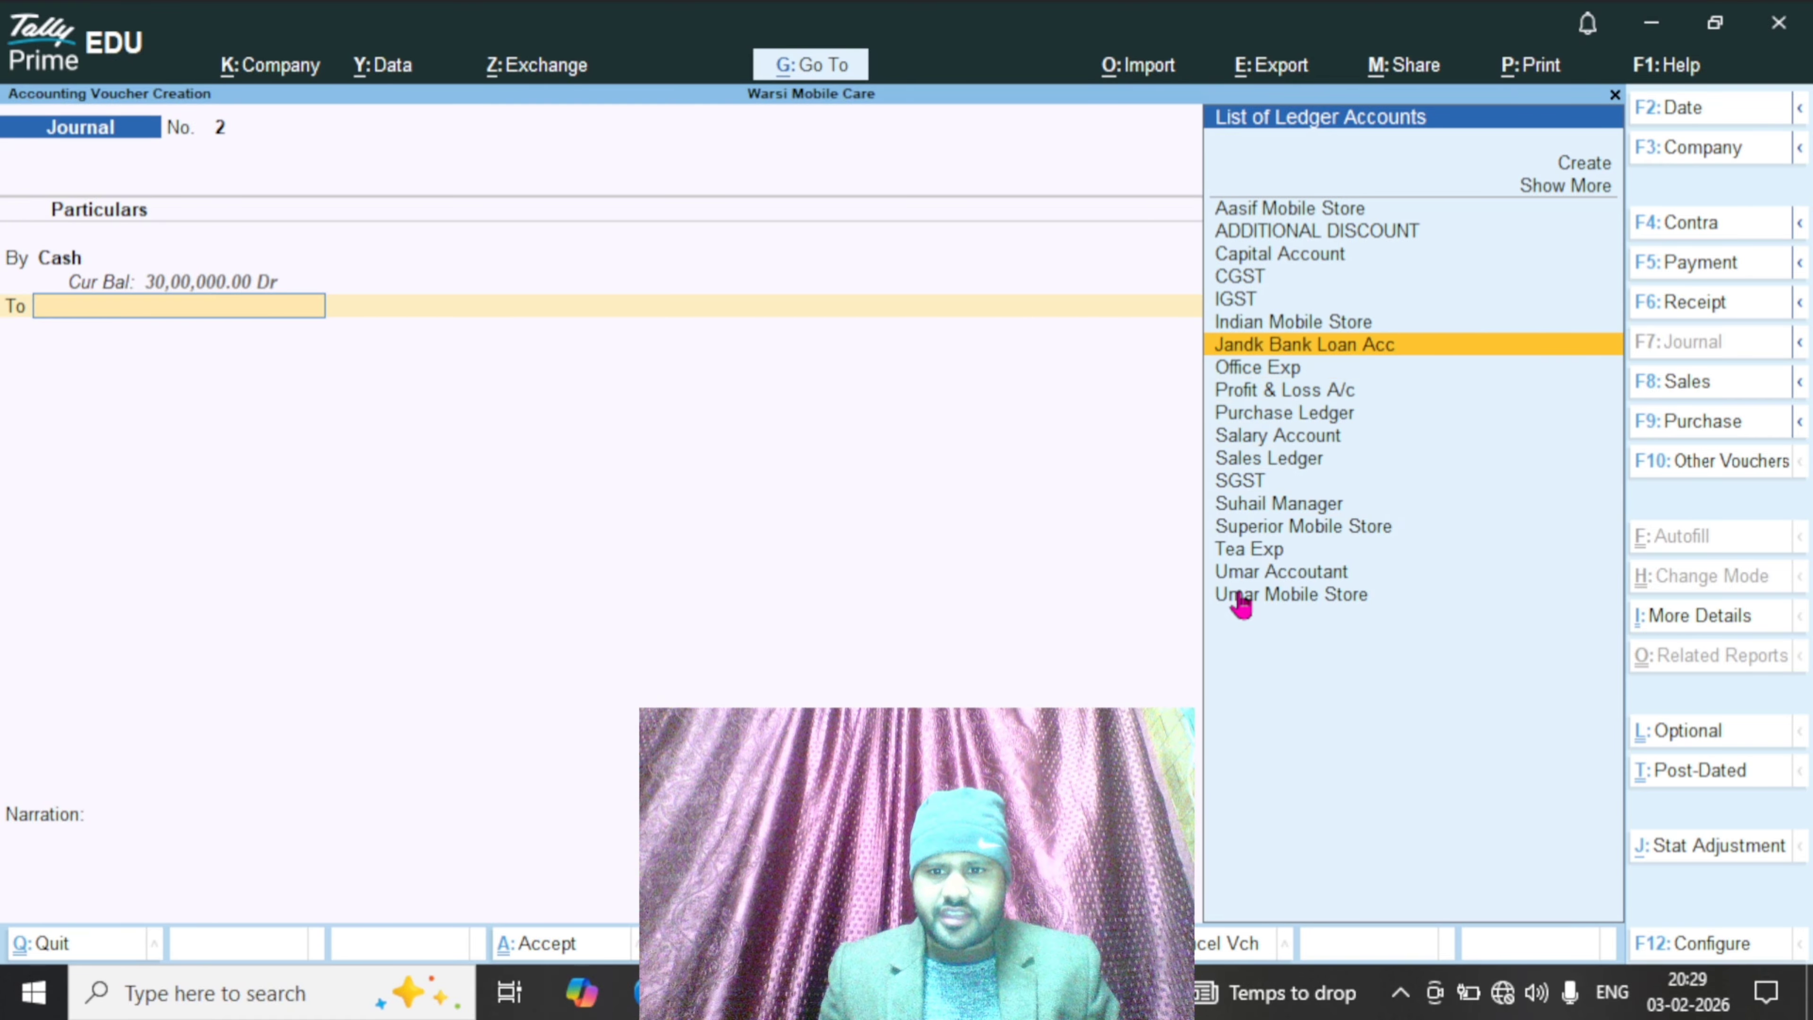
{"action": "key", "text": "Return"}
{"action": "key", "text": "Return"}
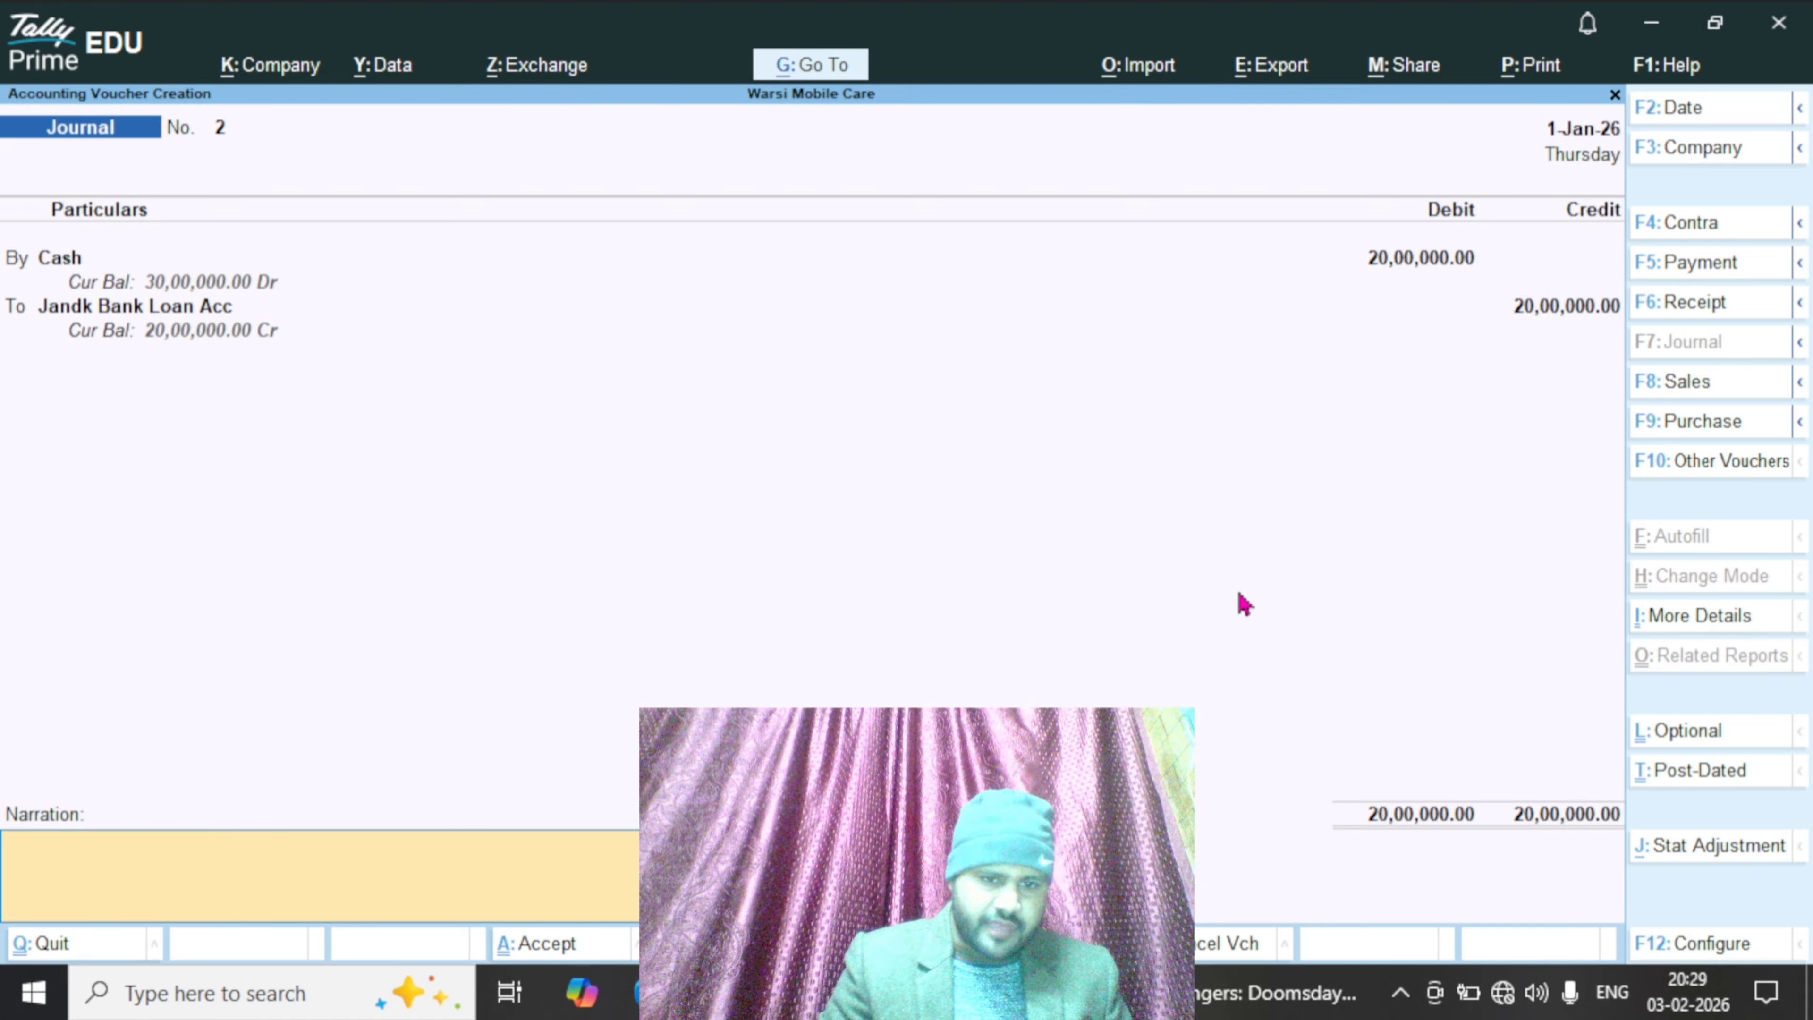
Enter the narration "loan", save the journal voucher, and leave voucher entry
{"action": "type", "text": "loan"}
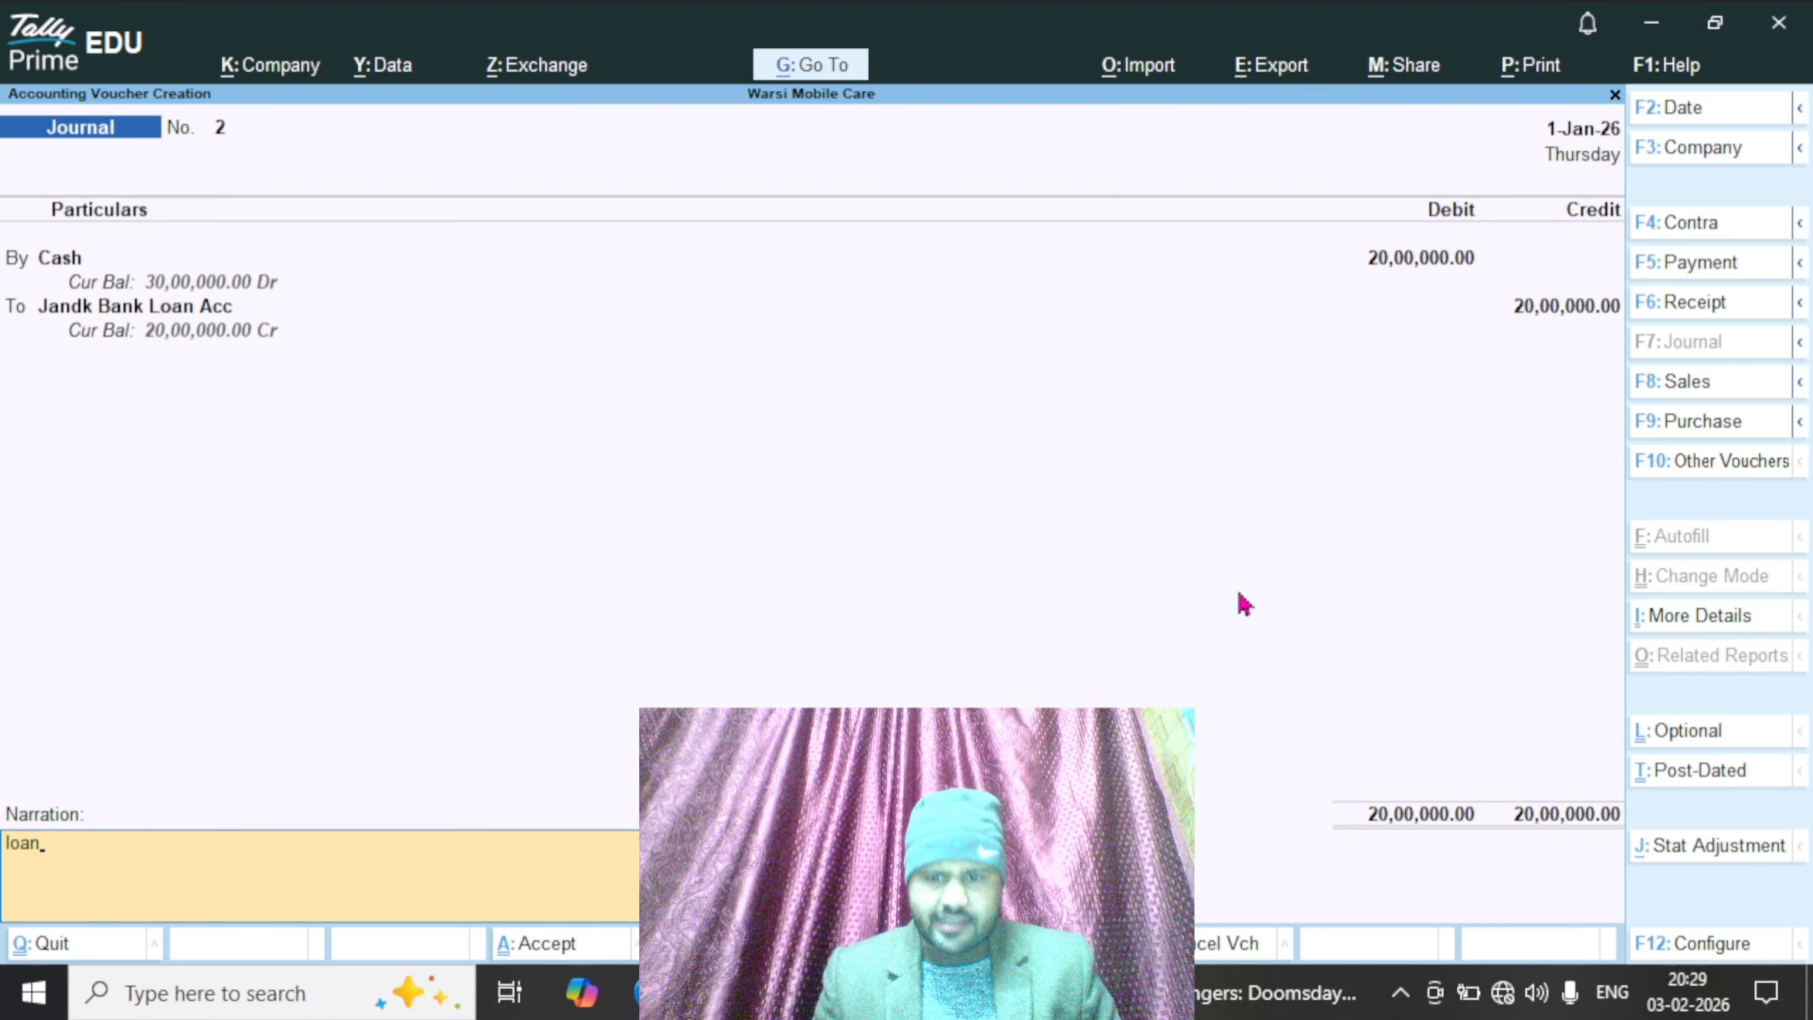
{"action": "key", "text": "Return"}
{"action": "key", "text": "Return"}
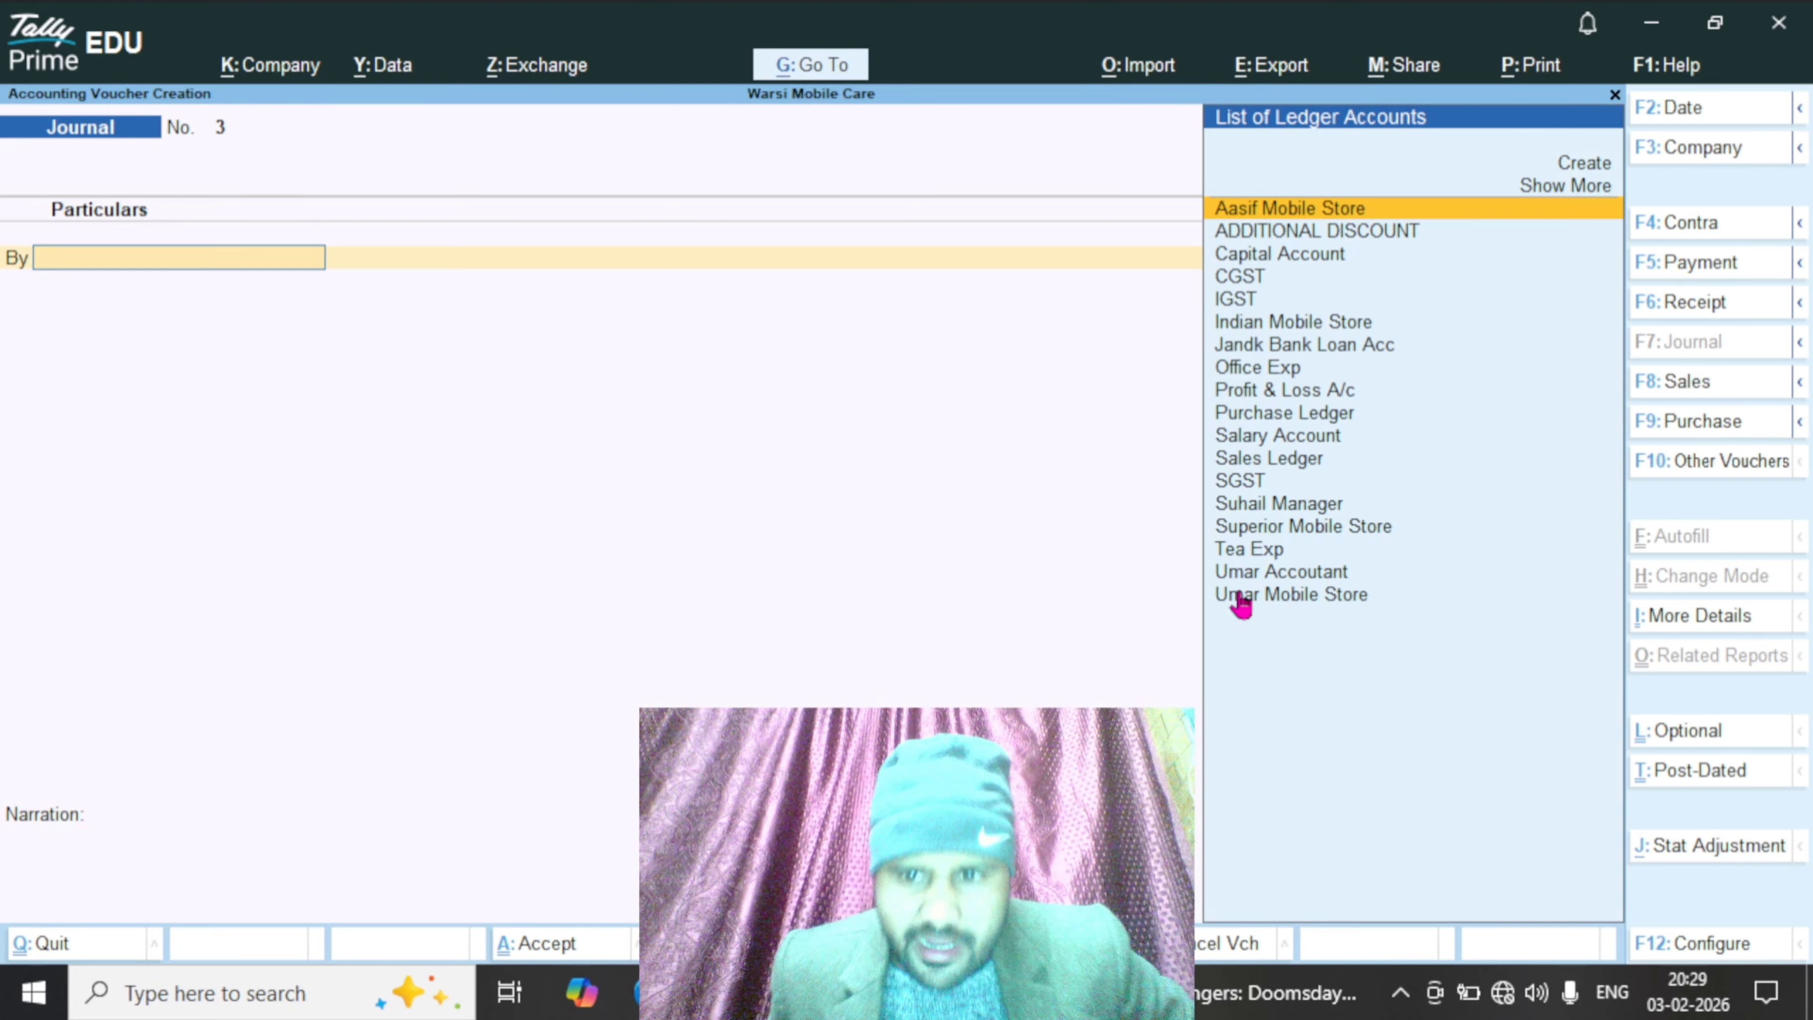
{"action": "key", "text": "Escape"}
{"action": "key", "text": "Return"}
Open the Balance Sheet report from the Gateway of Tally
{"action": "key", "text": "Up"}
{"action": "key", "text": "Up"}
{"action": "key", "text": "Up"}
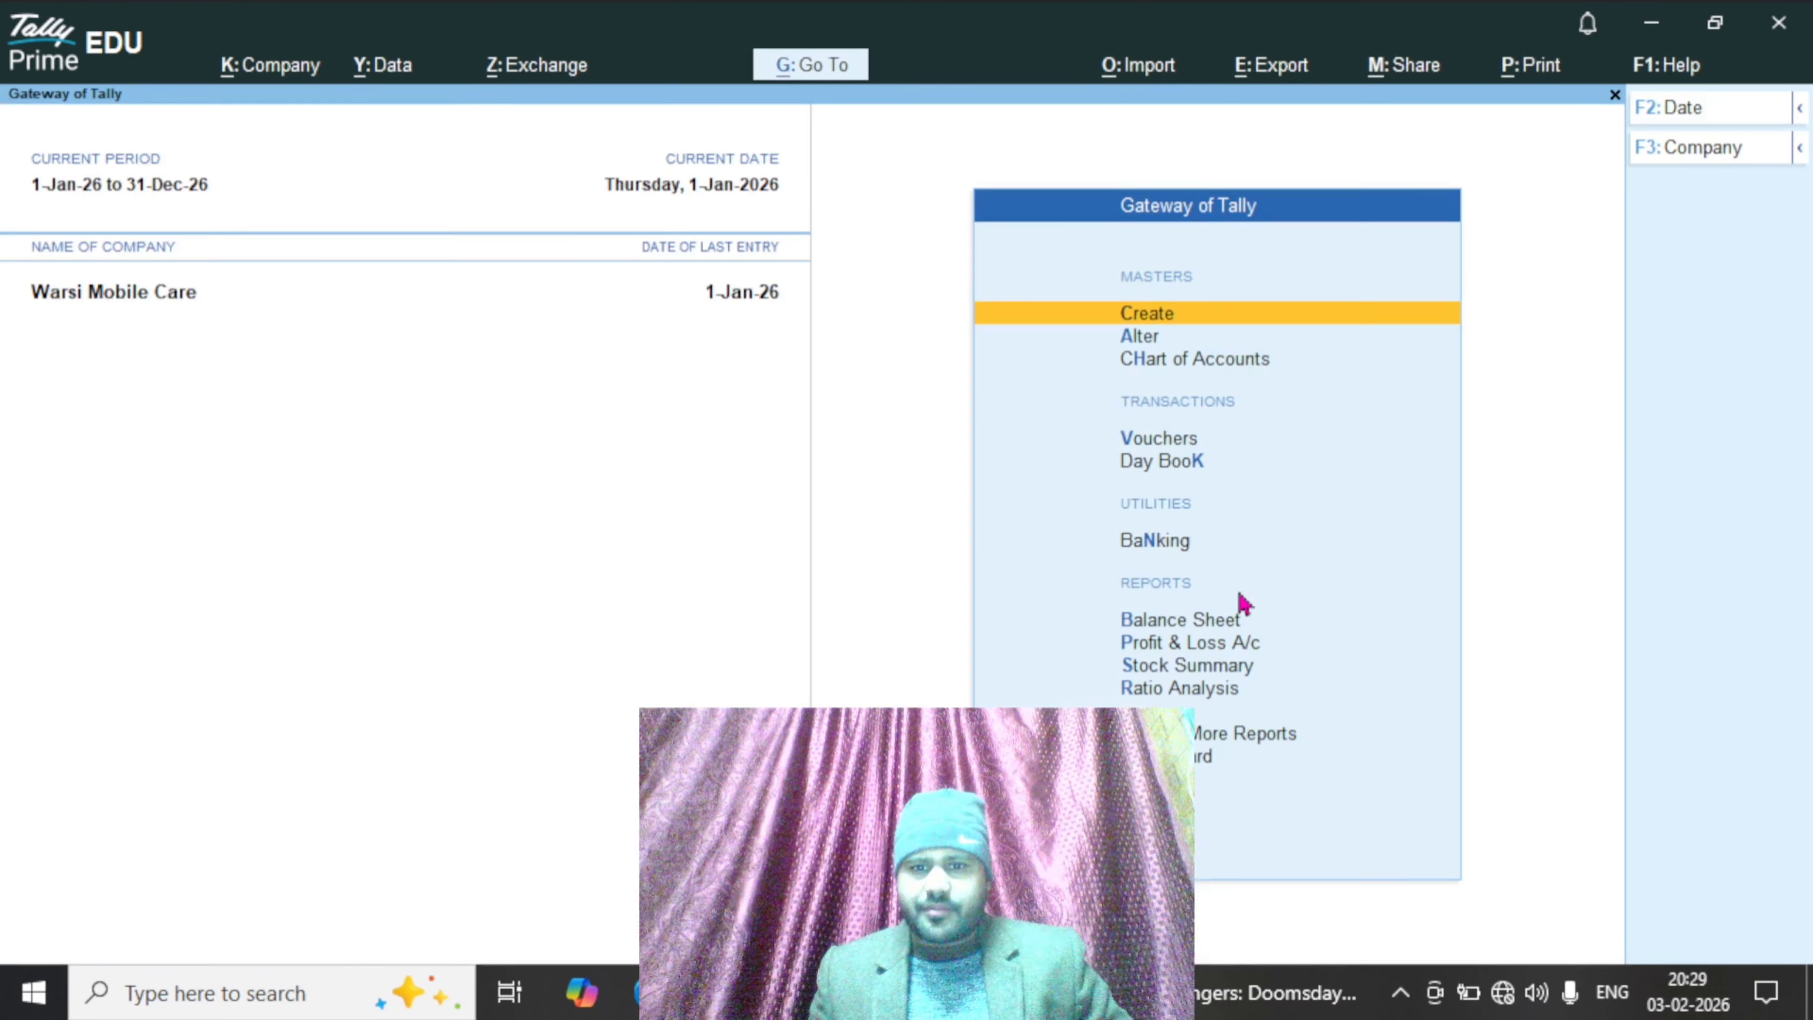
{"action": "key", "text": "Down"}
{"action": "key", "text": "Down"}
{"action": "key", "text": "Down"}
{"action": "key", "text": "Down"}
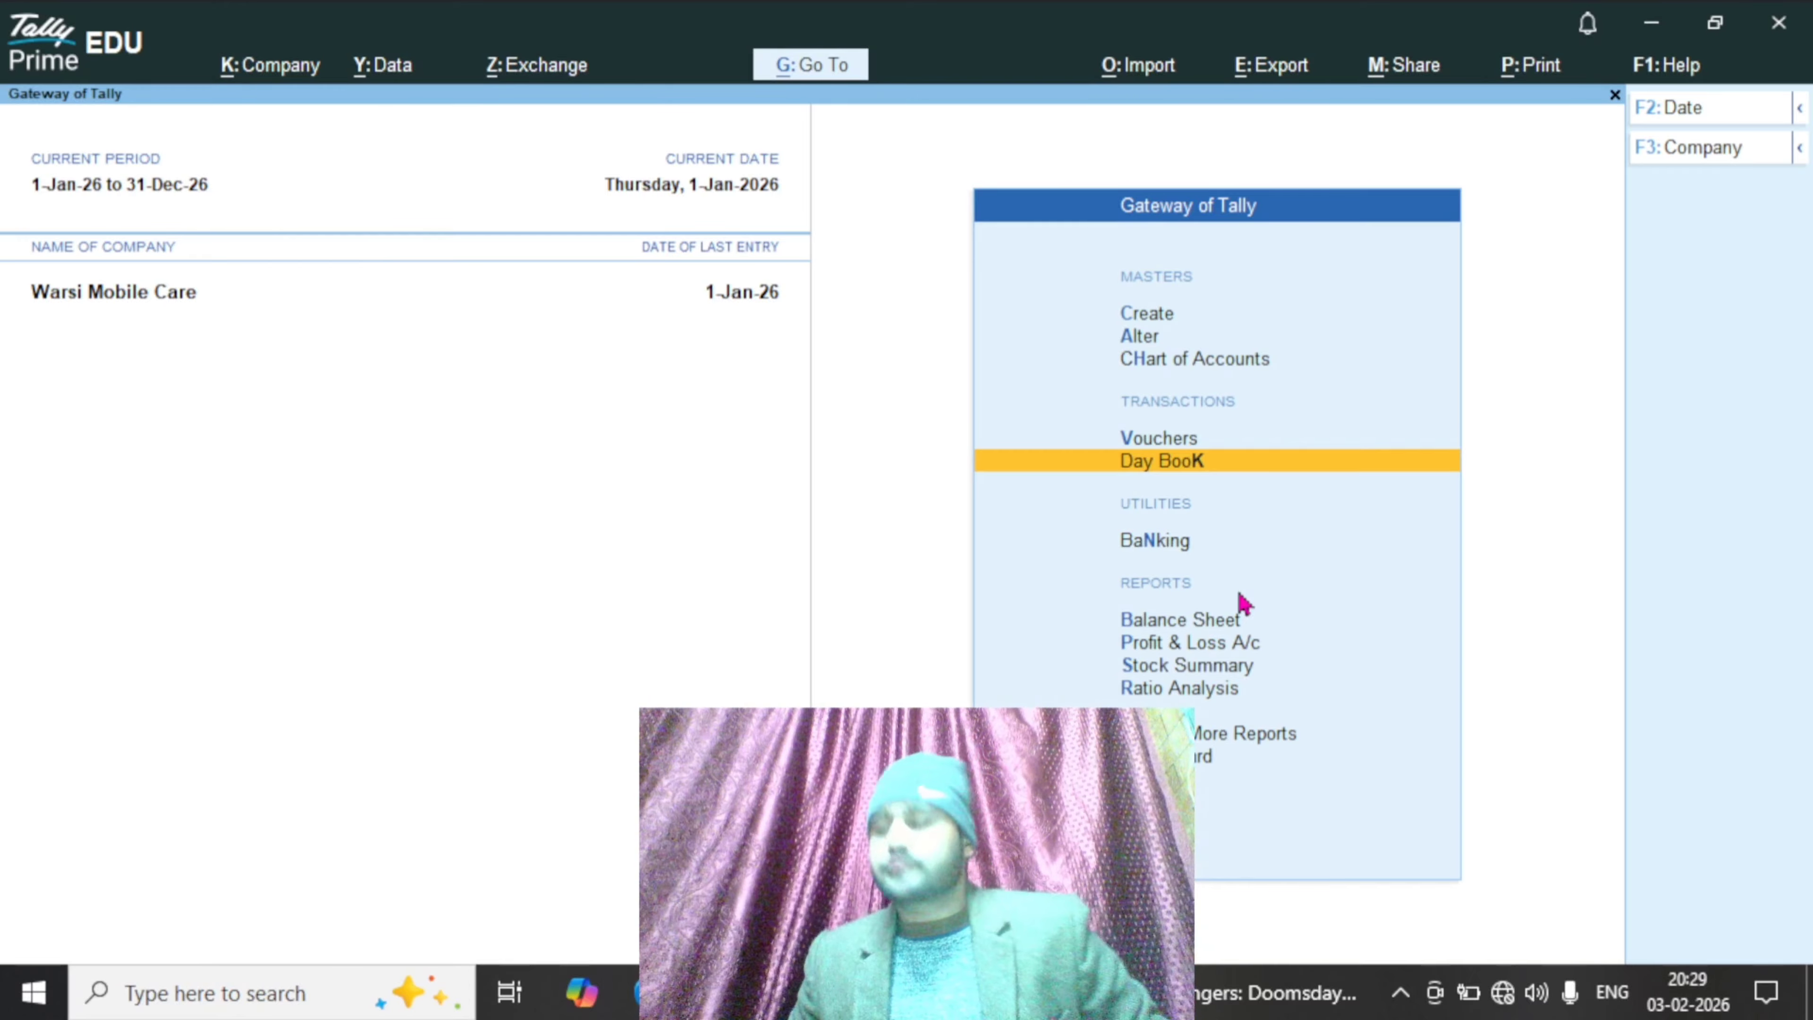
{"action": "key", "text": "Down"}
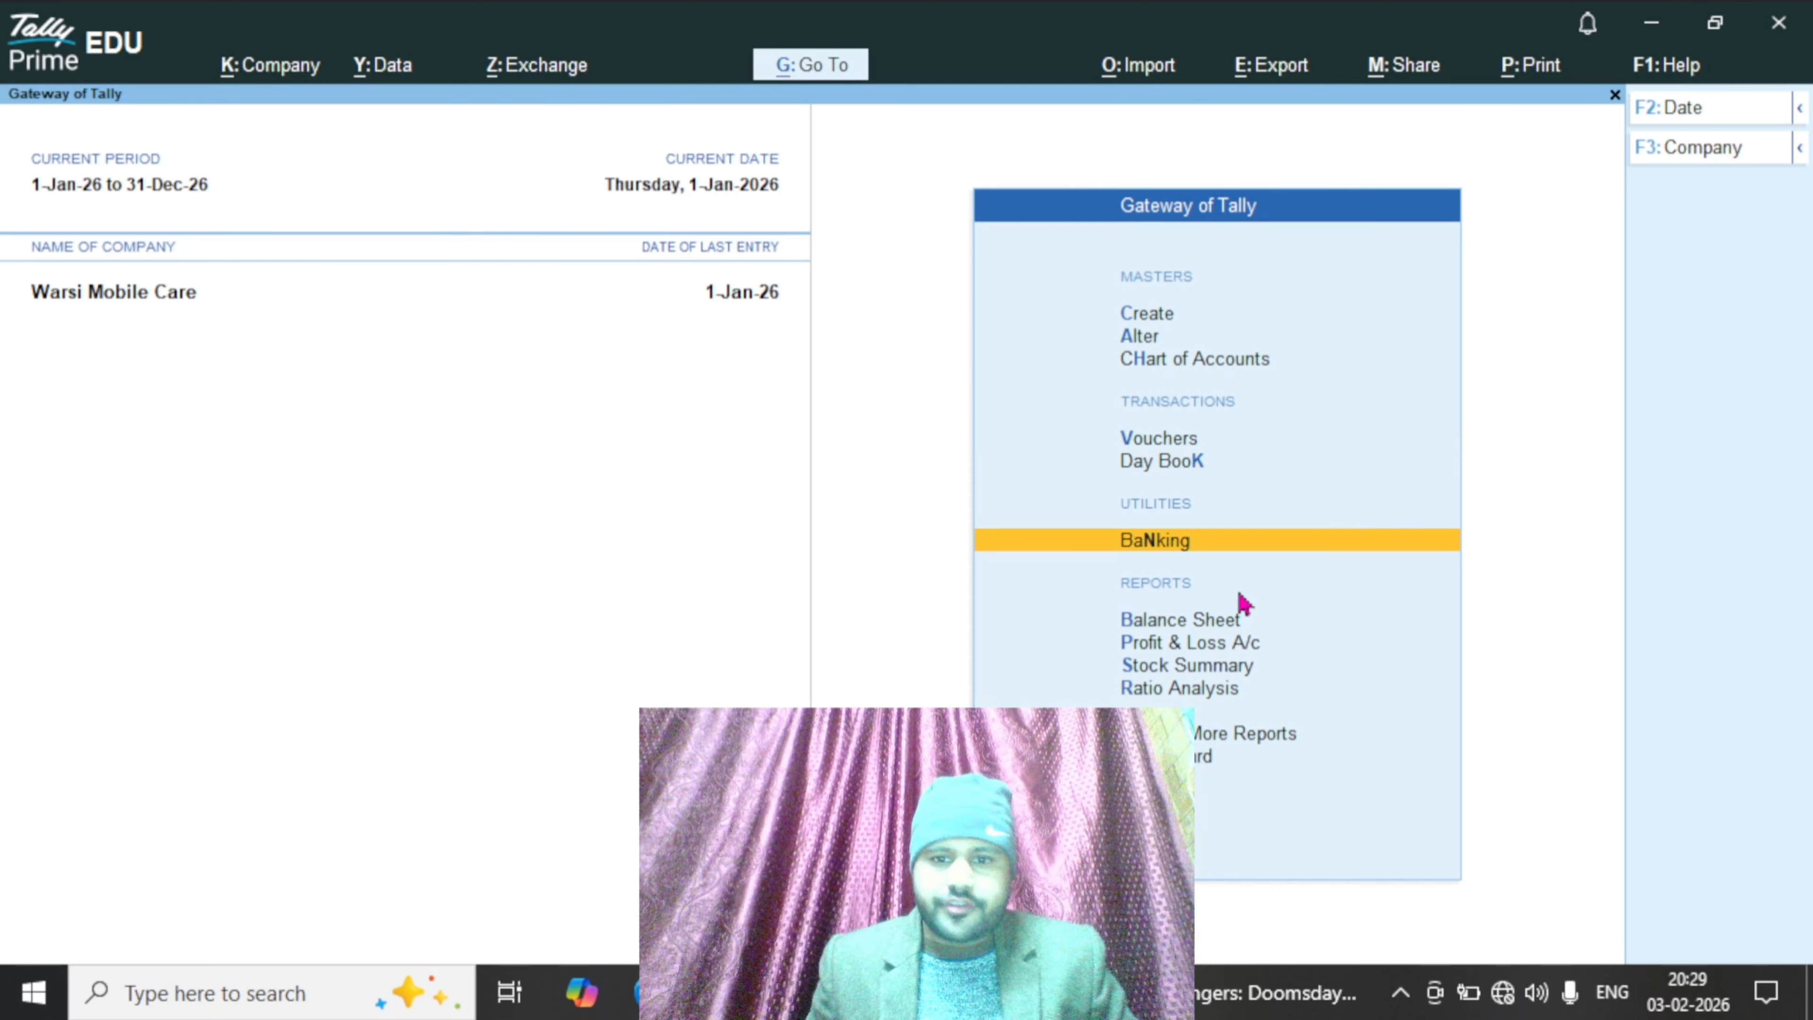
{"action": "key", "text": "Up"}
{"action": "key", "text": "Up"}
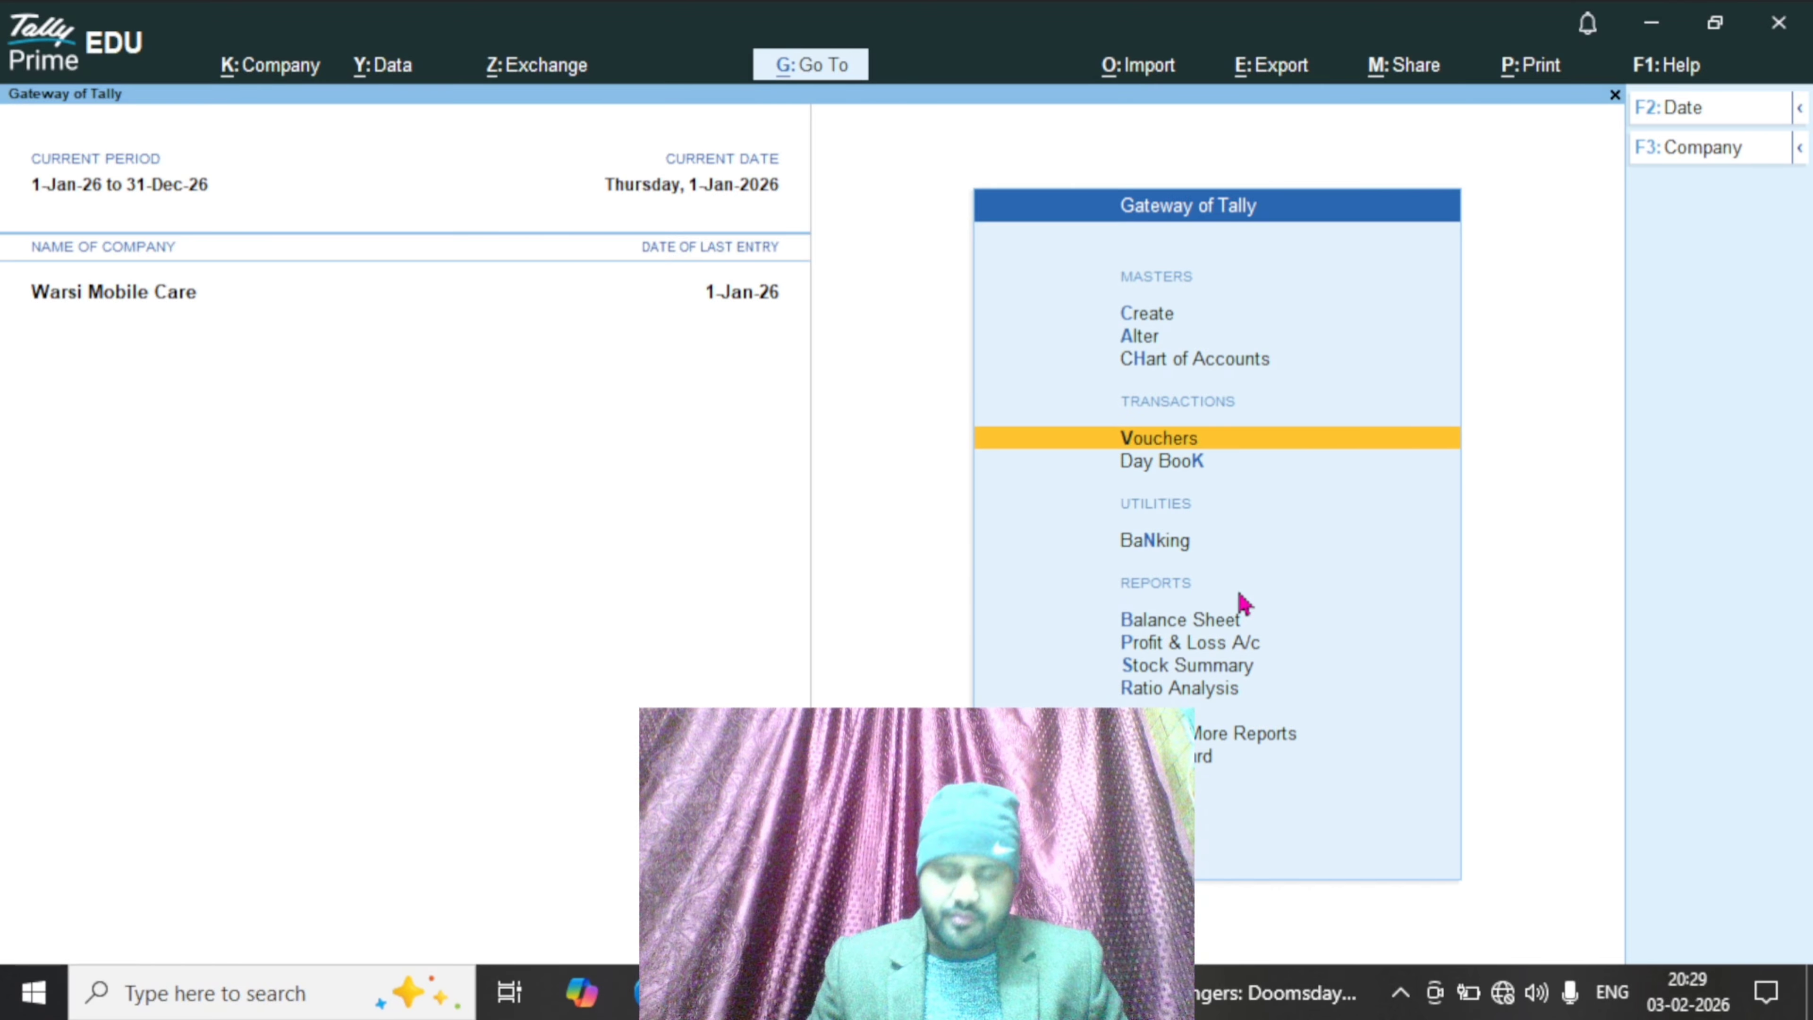
{"action": "key", "text": "Down"}
{"action": "key", "text": "Down"}
{"action": "key", "text": "Down"}
{"action": "key", "text": "Return"}
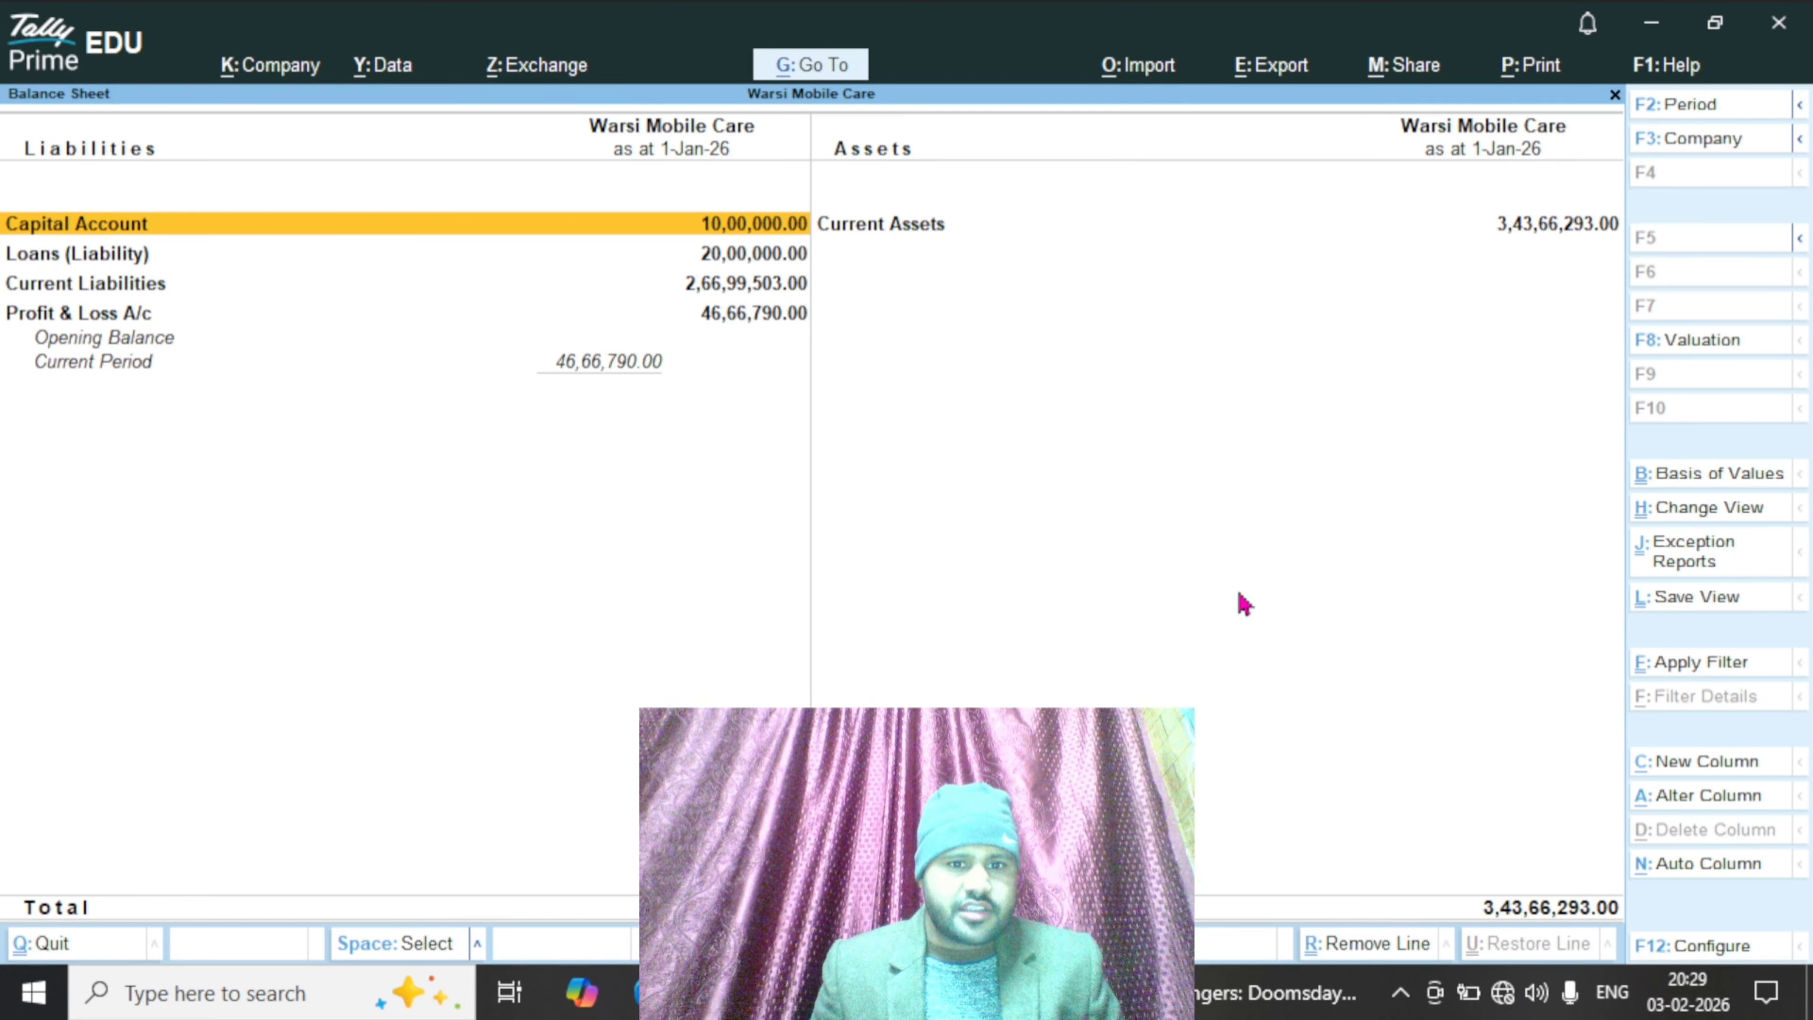
Drill down from Loans (Liability) in the Balance Sheet to the monthly summary of Jandk Bank Loan Acc
{"action": "key", "text": "Down"}
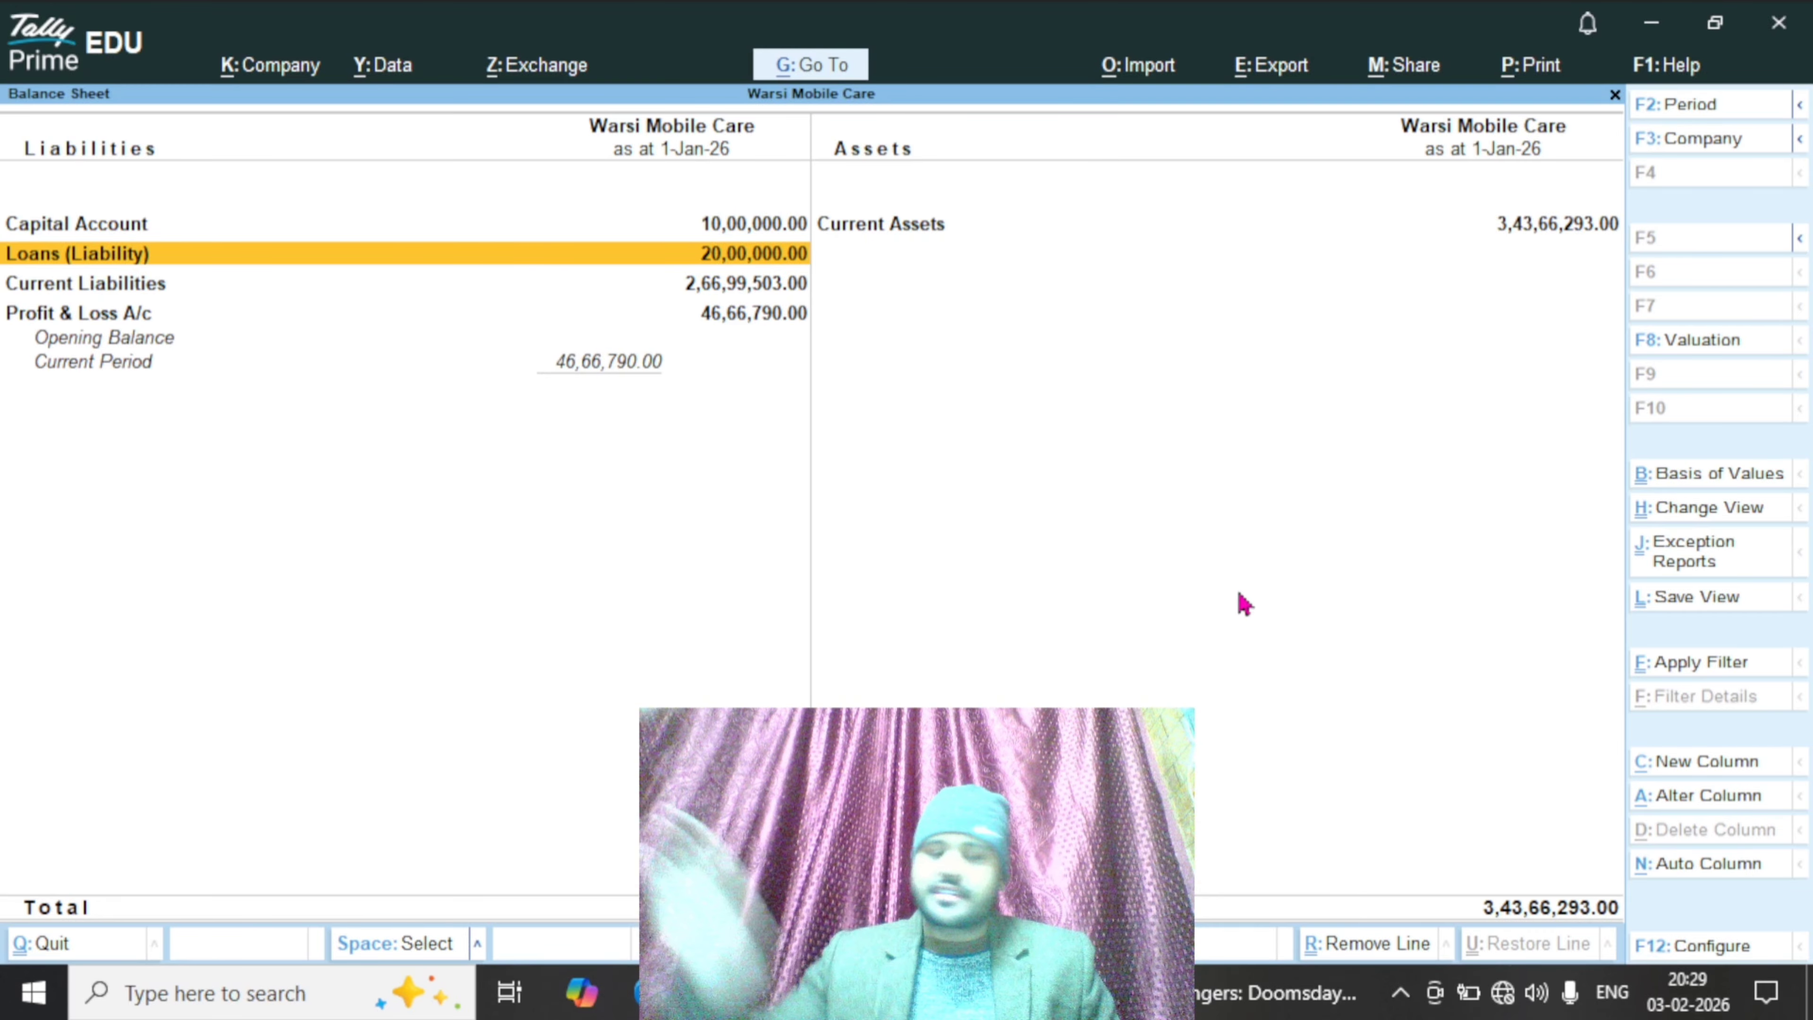
{"action": "key", "text": "Up"}
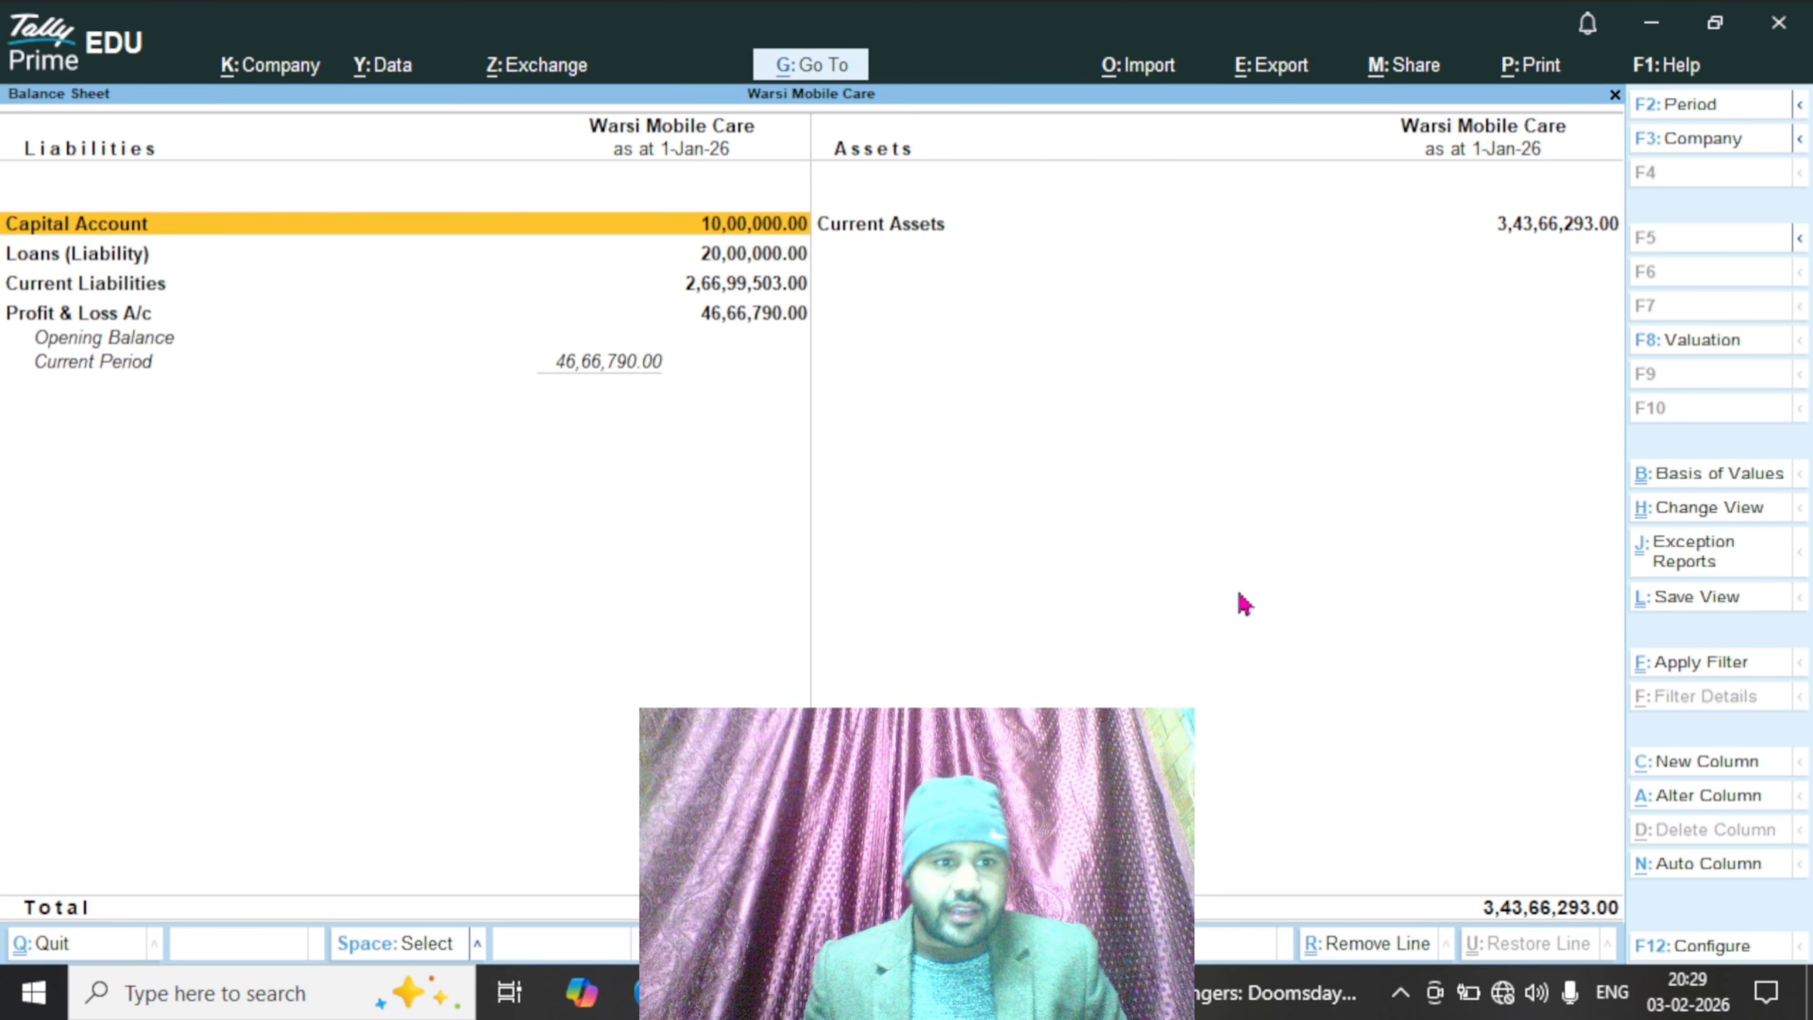
{"action": "key", "text": "Return"}
{"action": "key", "text": "Escape"}
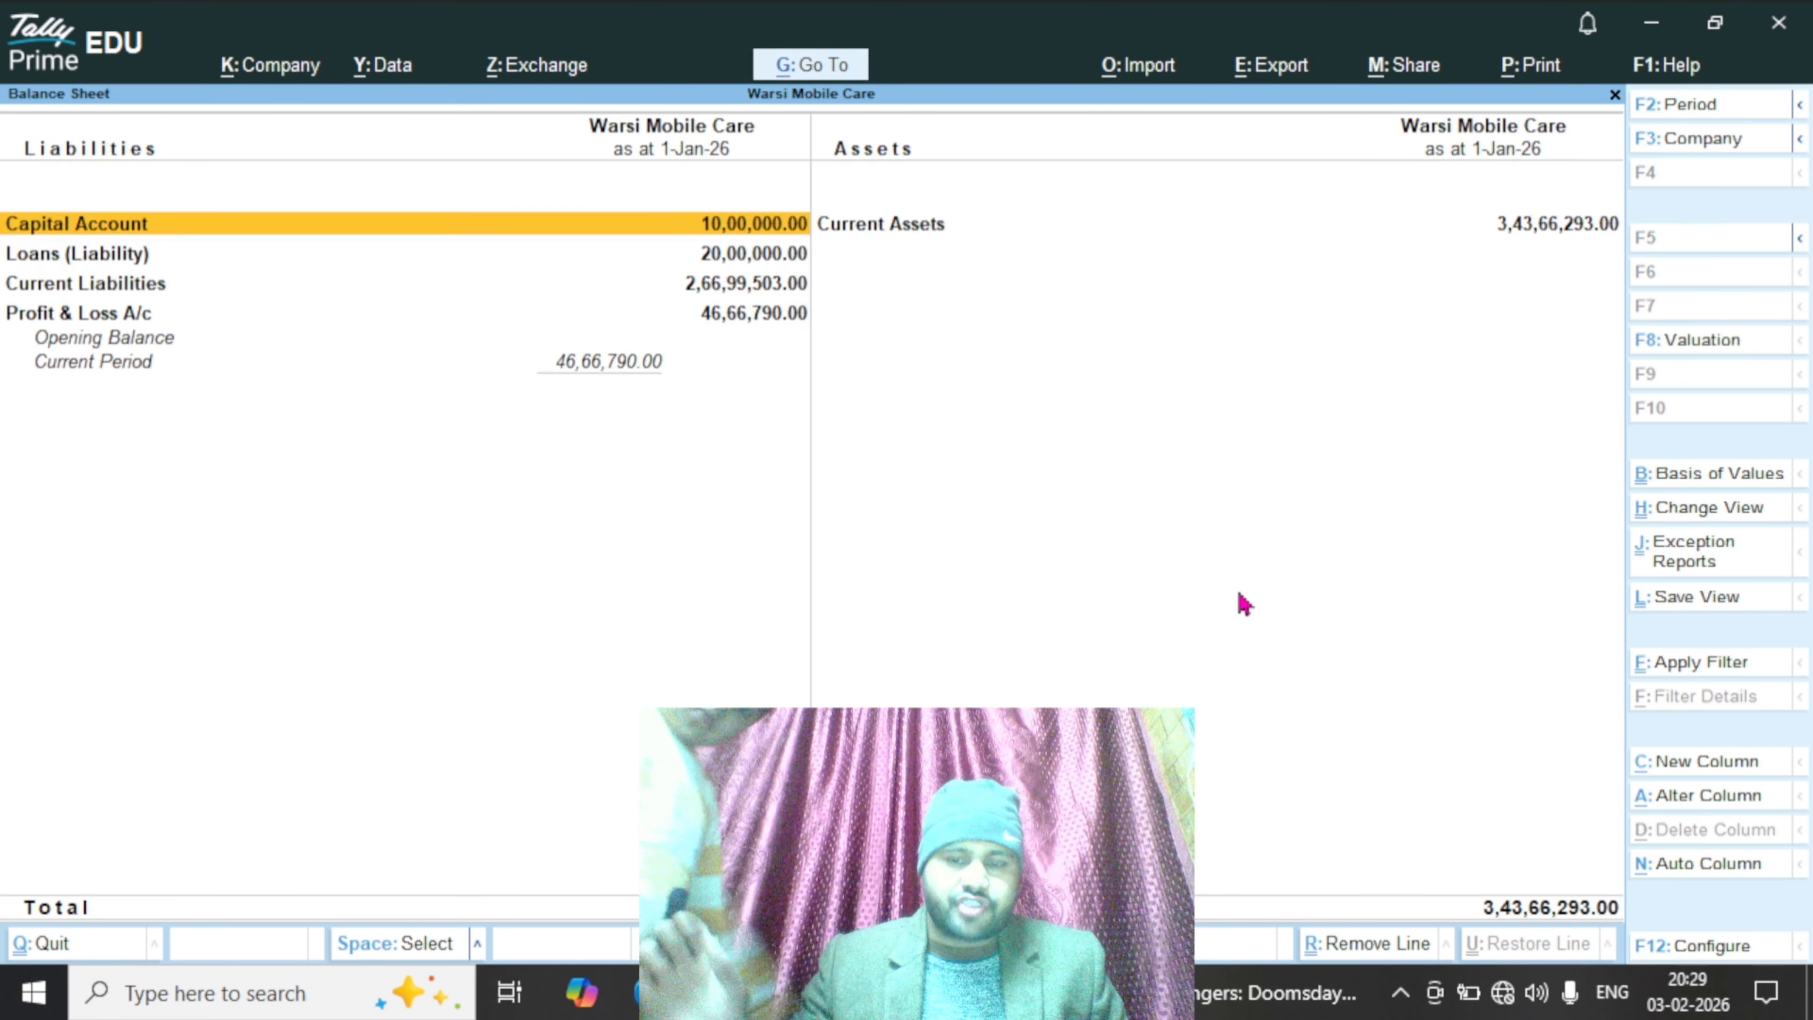
{"action": "key", "text": "Down"}
{"action": "key", "text": "Return"}
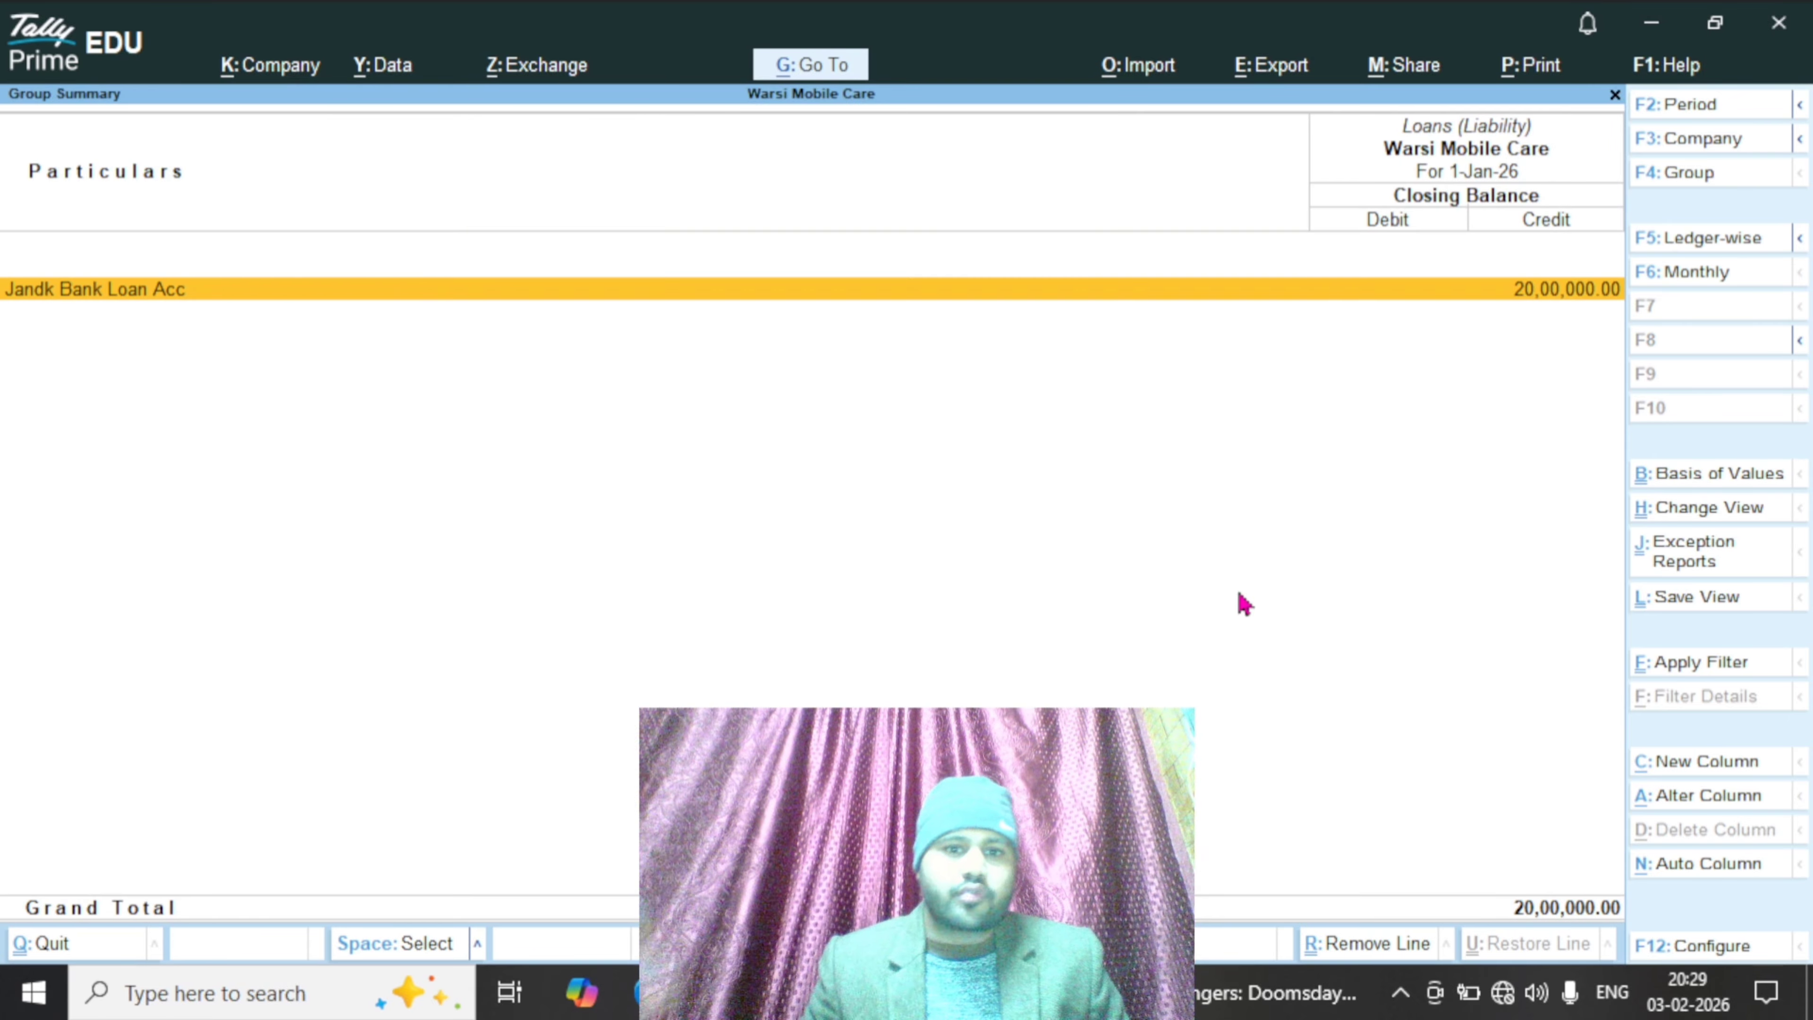
{"action": "key", "text": "Return"}
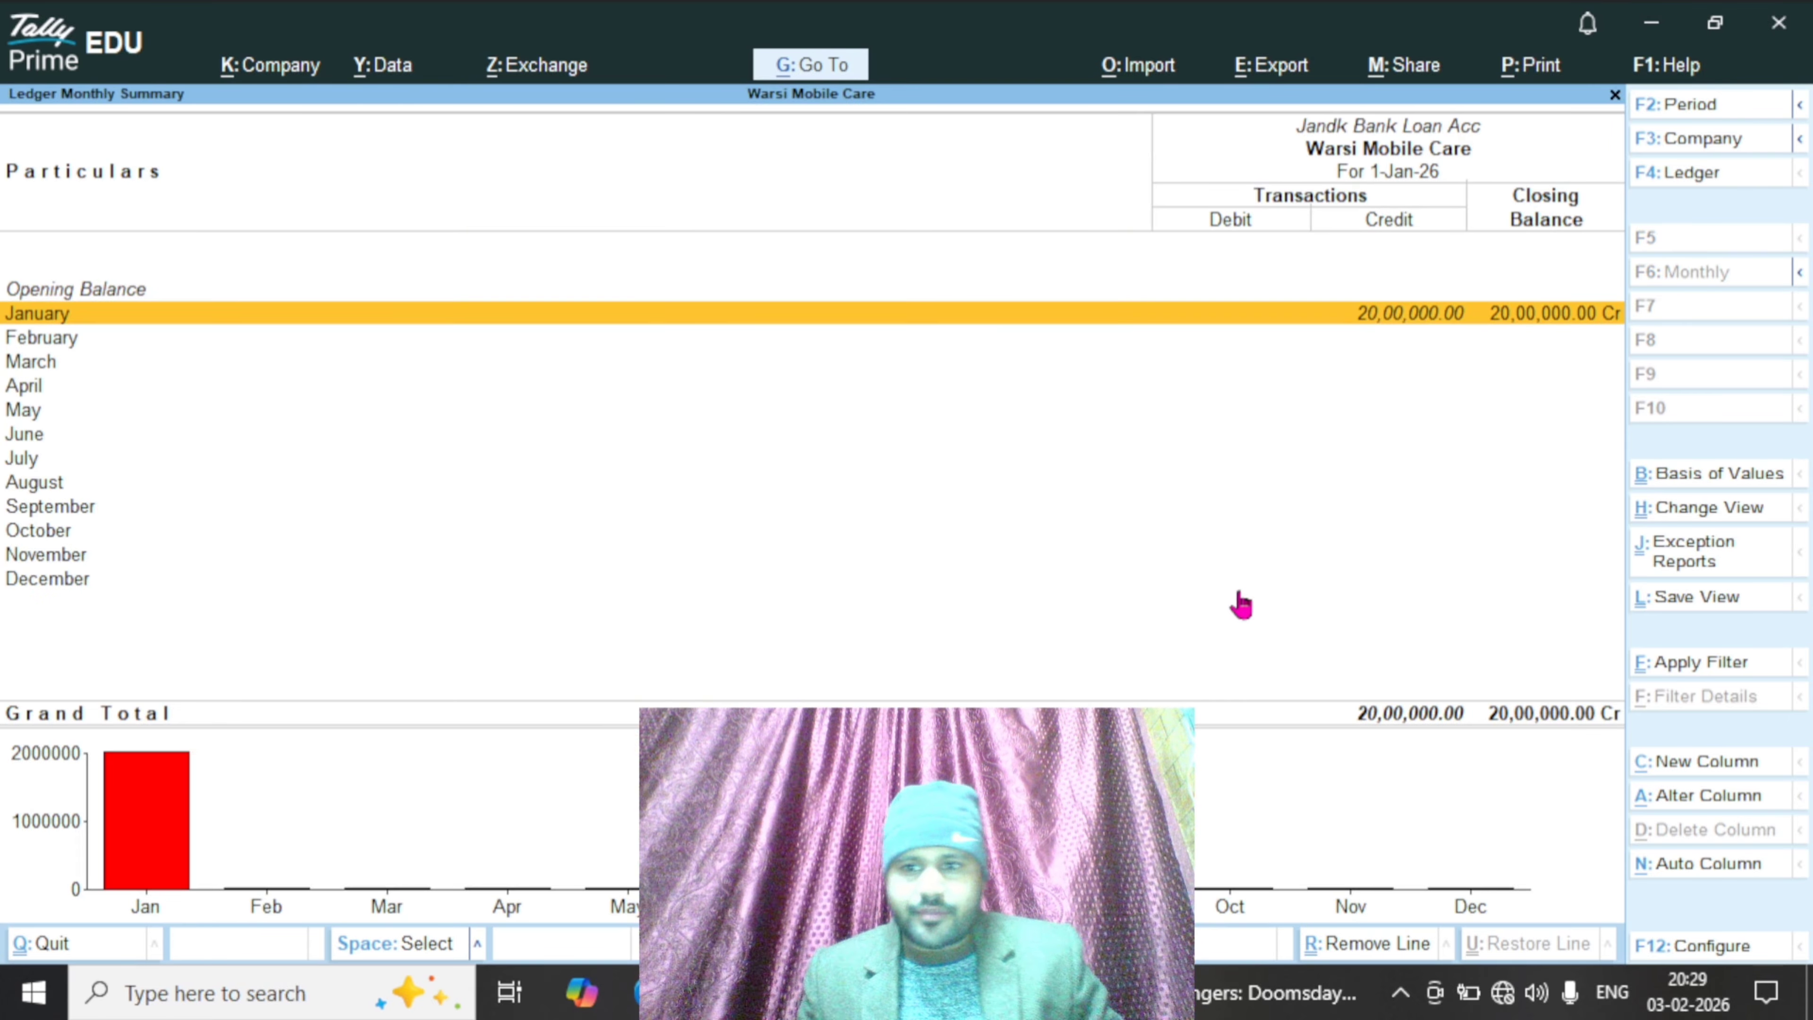
Return to the Balance Sheet and examine the monthly summary of the Capital Account ledger
{"action": "key", "text": "Escape"}
{"action": "key", "text": "Escape"}
{"action": "key", "text": "Up"}
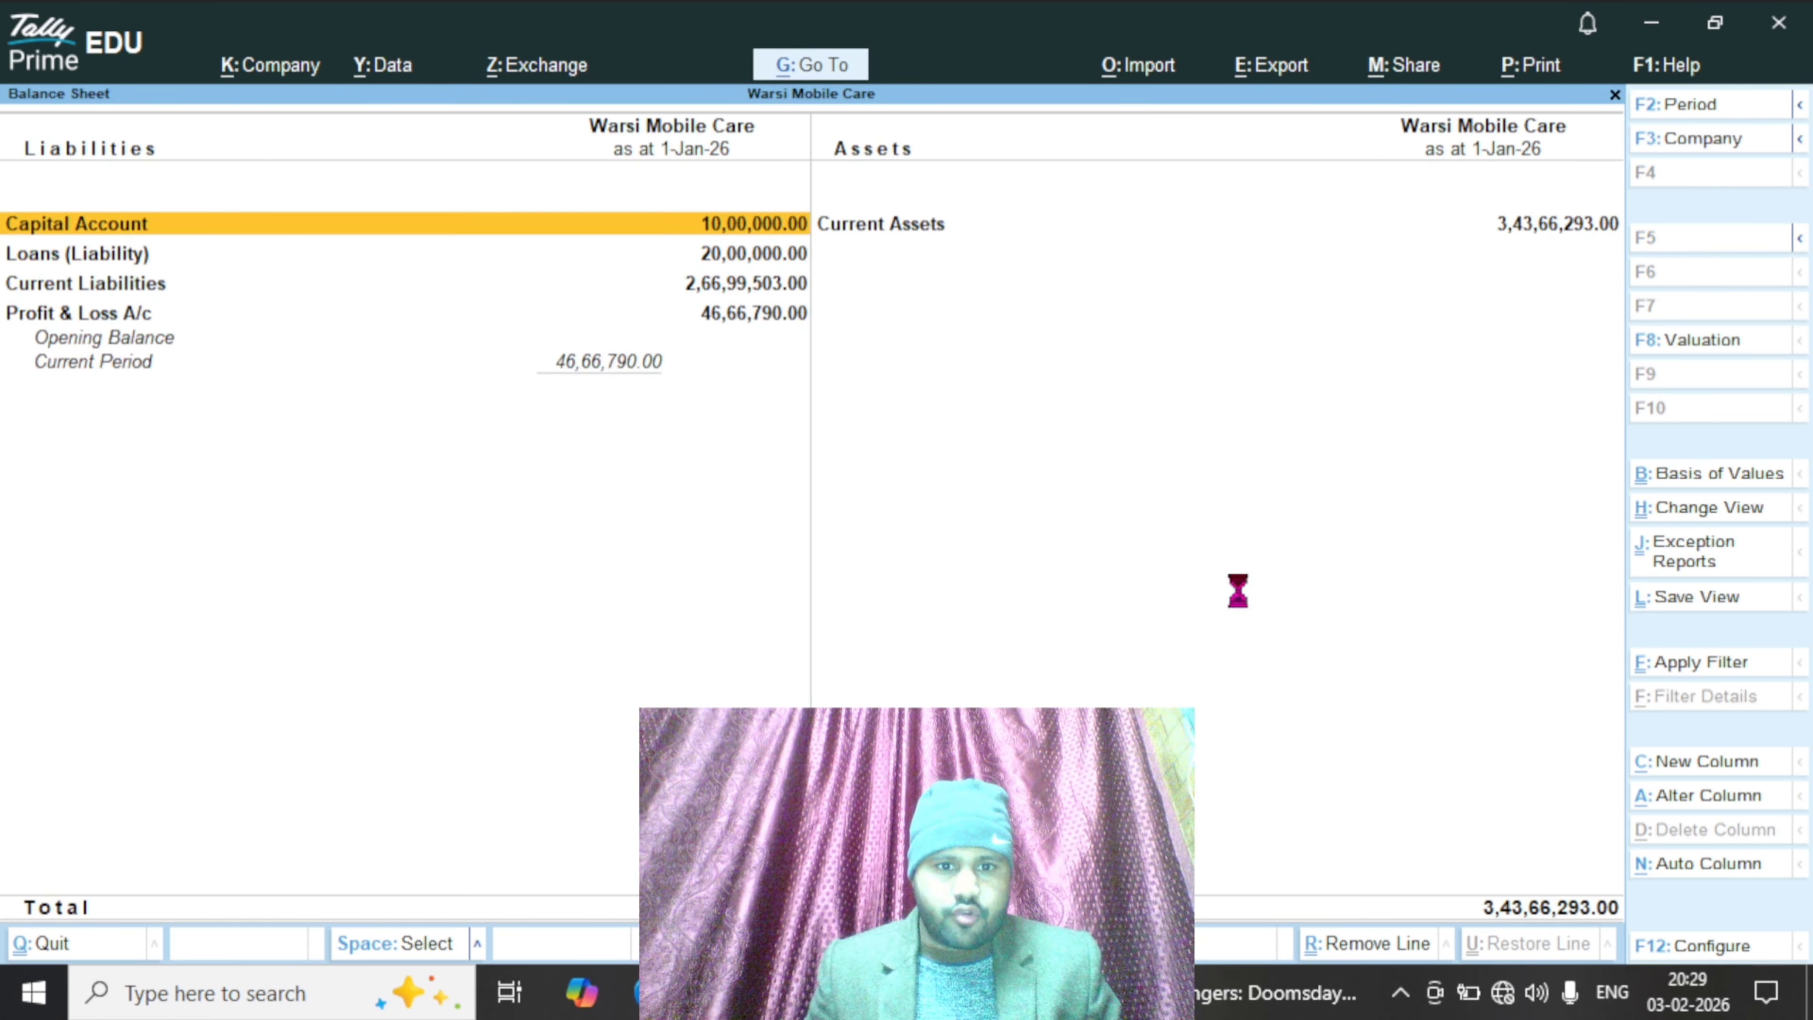
{"action": "key", "text": "Return"}
{"action": "key", "text": "Return"}
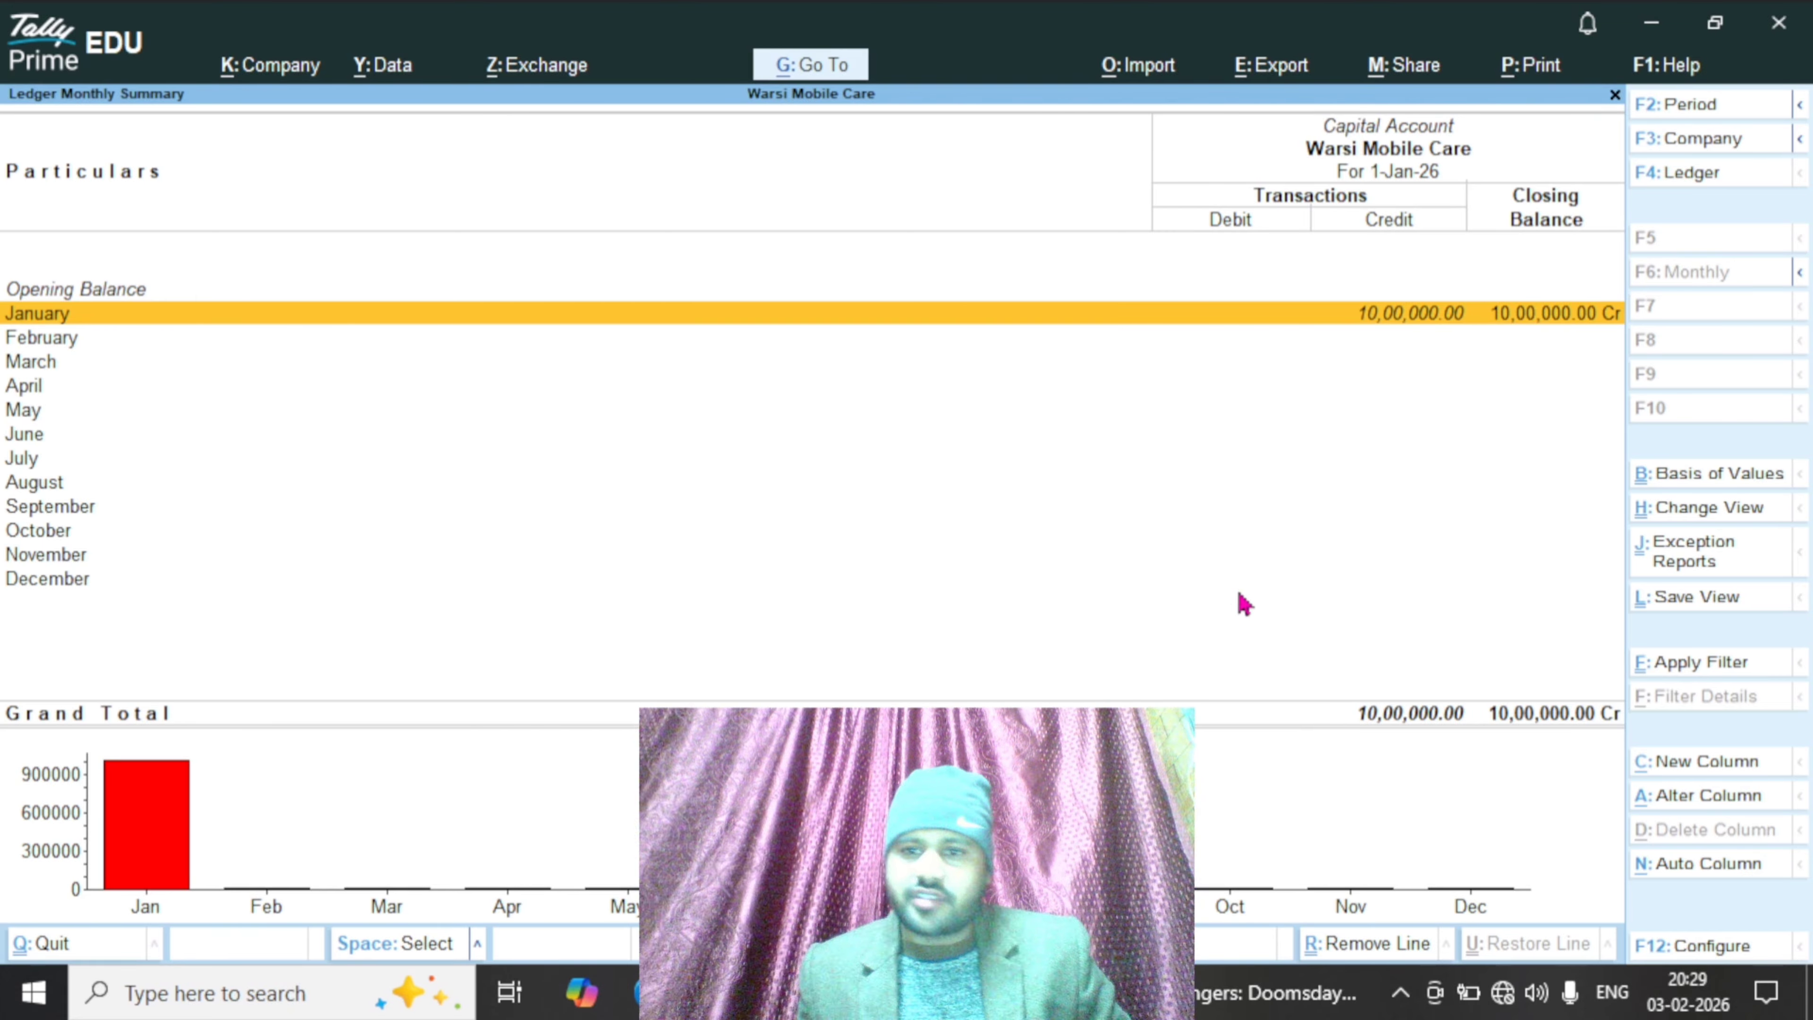
Reopen Loans (Liability) from the Balance Sheet and view the January ledger vouchers of Jandk Bank Loan Acc
{"action": "key", "text": "Escape"}
{"action": "key", "text": "Escape"}
{"action": "key", "text": "Down"}
{"action": "key", "text": "Return"}
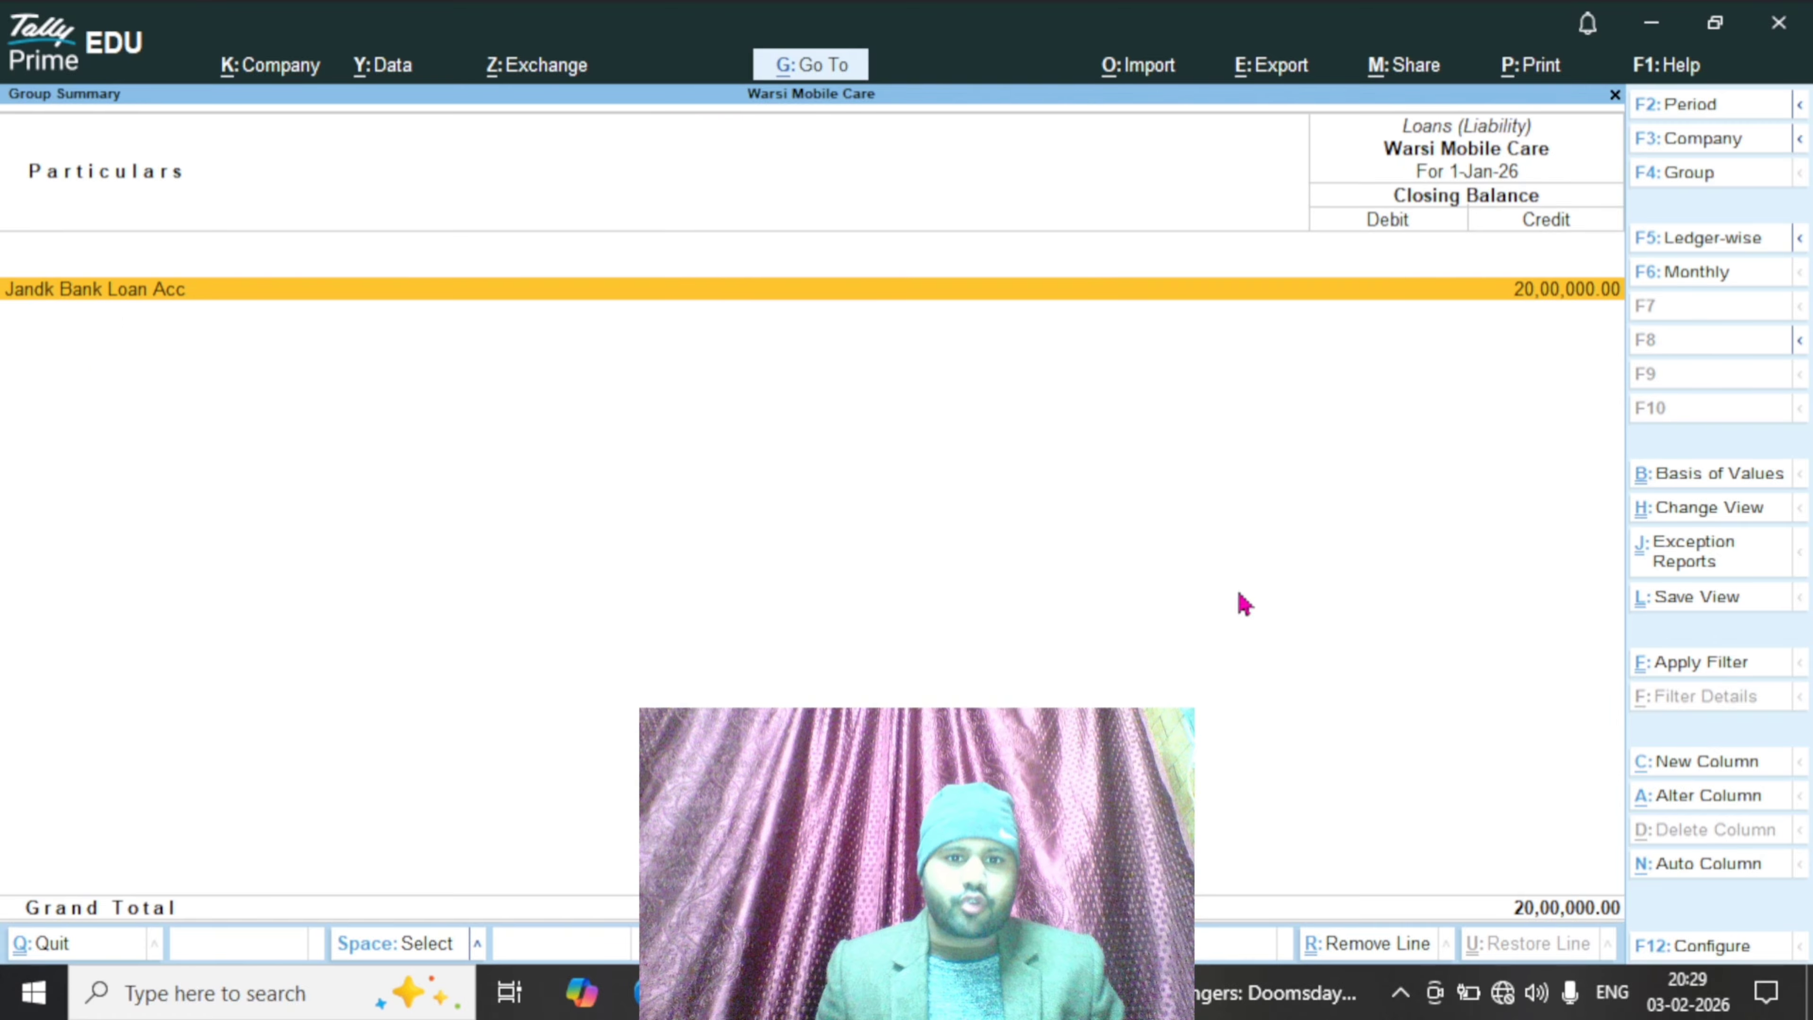
{"action": "key", "text": "Return"}
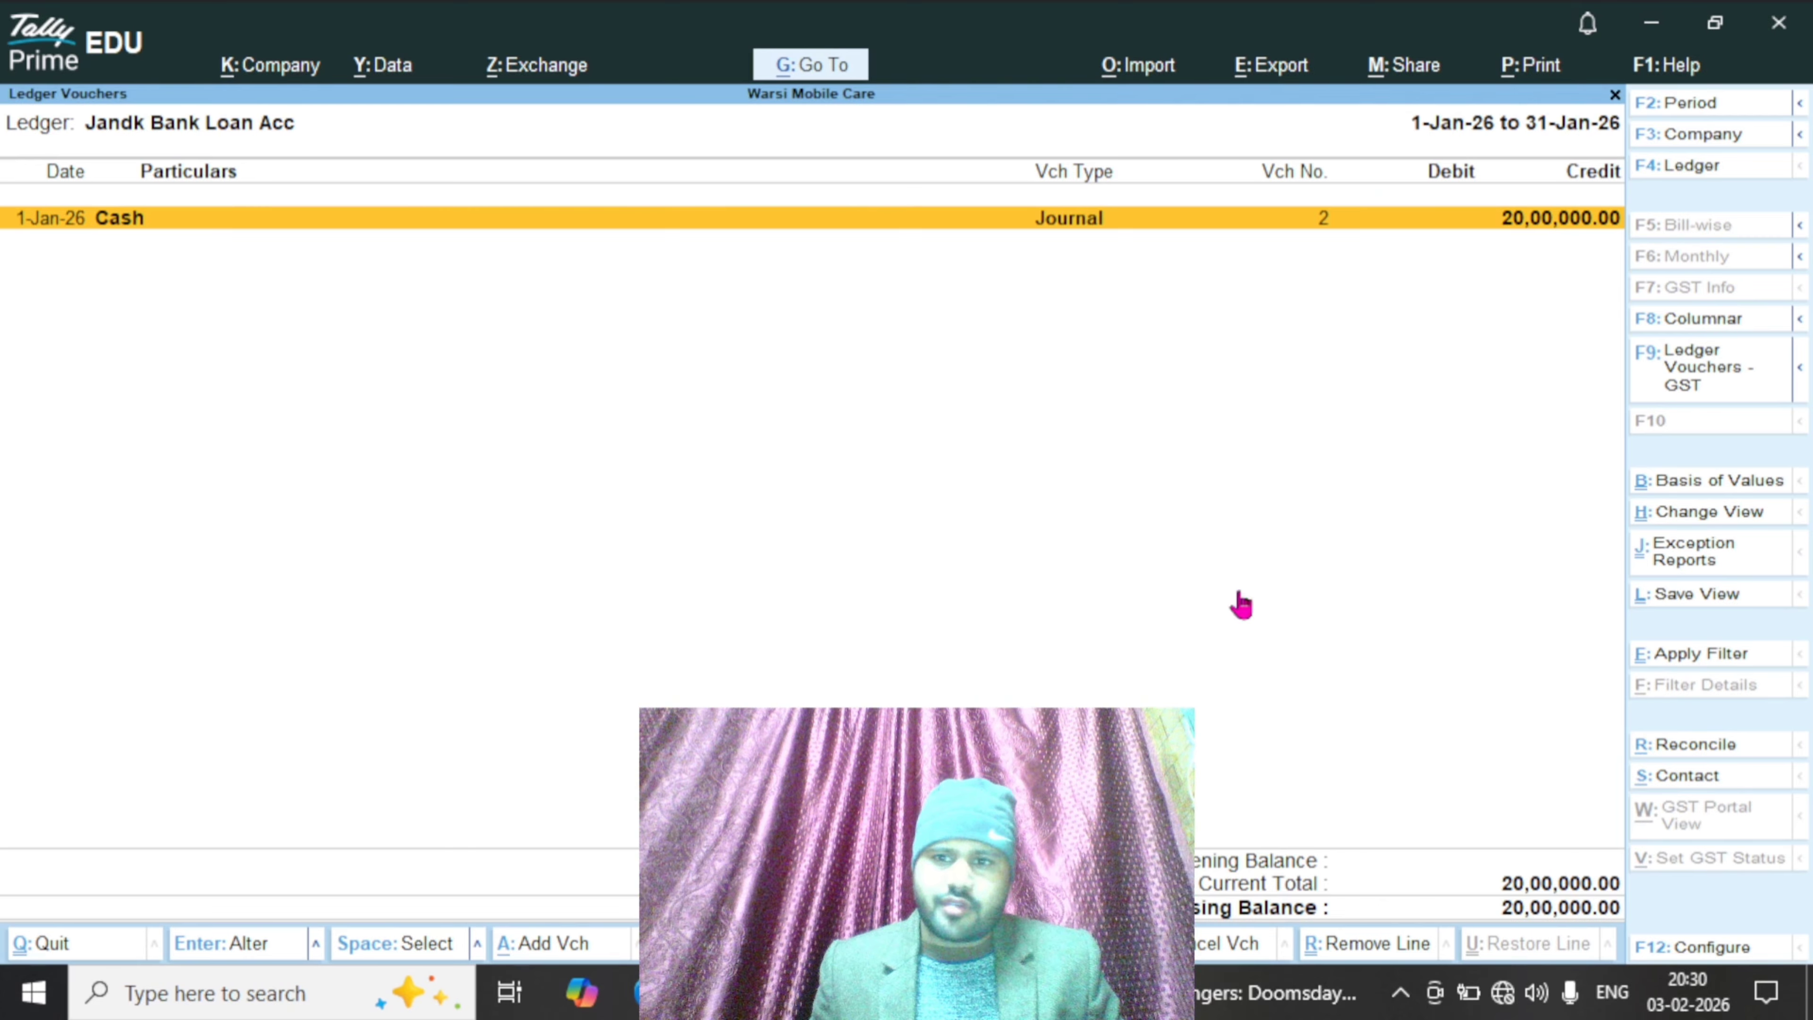
Return to the Balance Sheet and view the January ledger vouchers of the Capital Account
{"action": "key", "text": "Escape"}
{"action": "key", "text": "Escape"}
{"action": "key", "text": "Escape"}
{"action": "key", "text": "Up"}
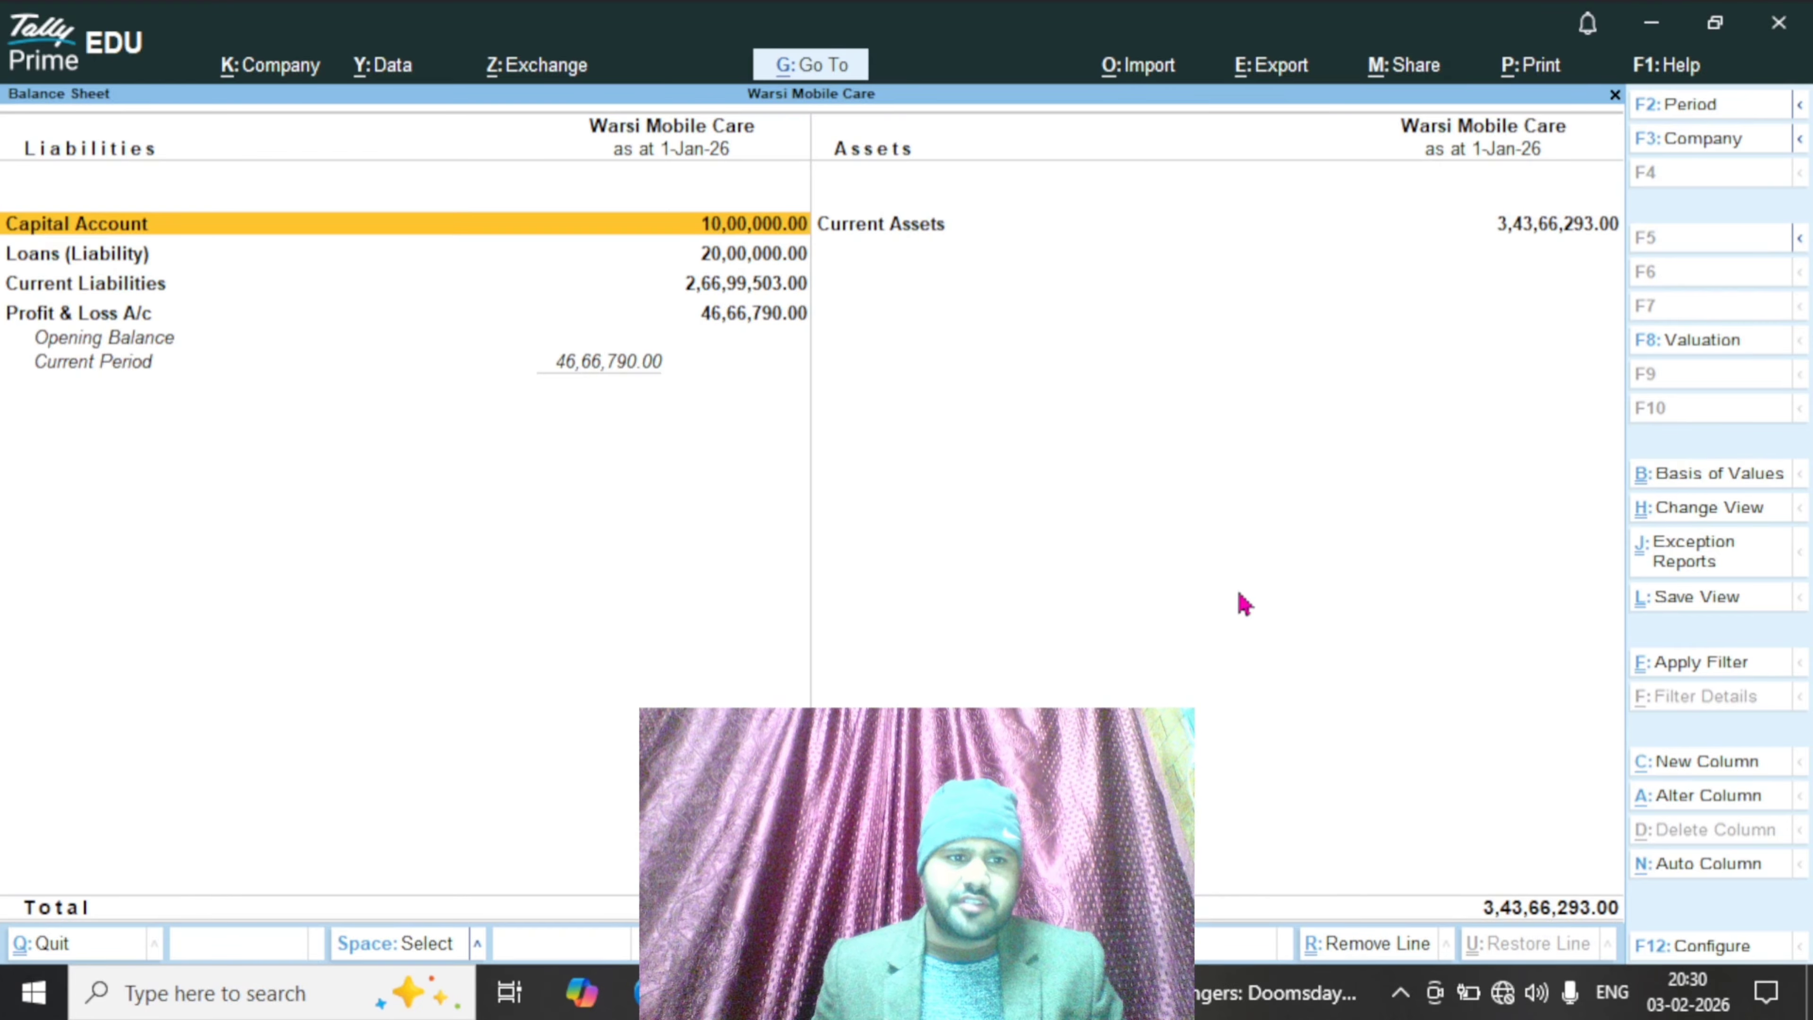
{"action": "key", "text": "Return"}
{"action": "key", "text": "Return"}
{"action": "key", "text": "Return"}
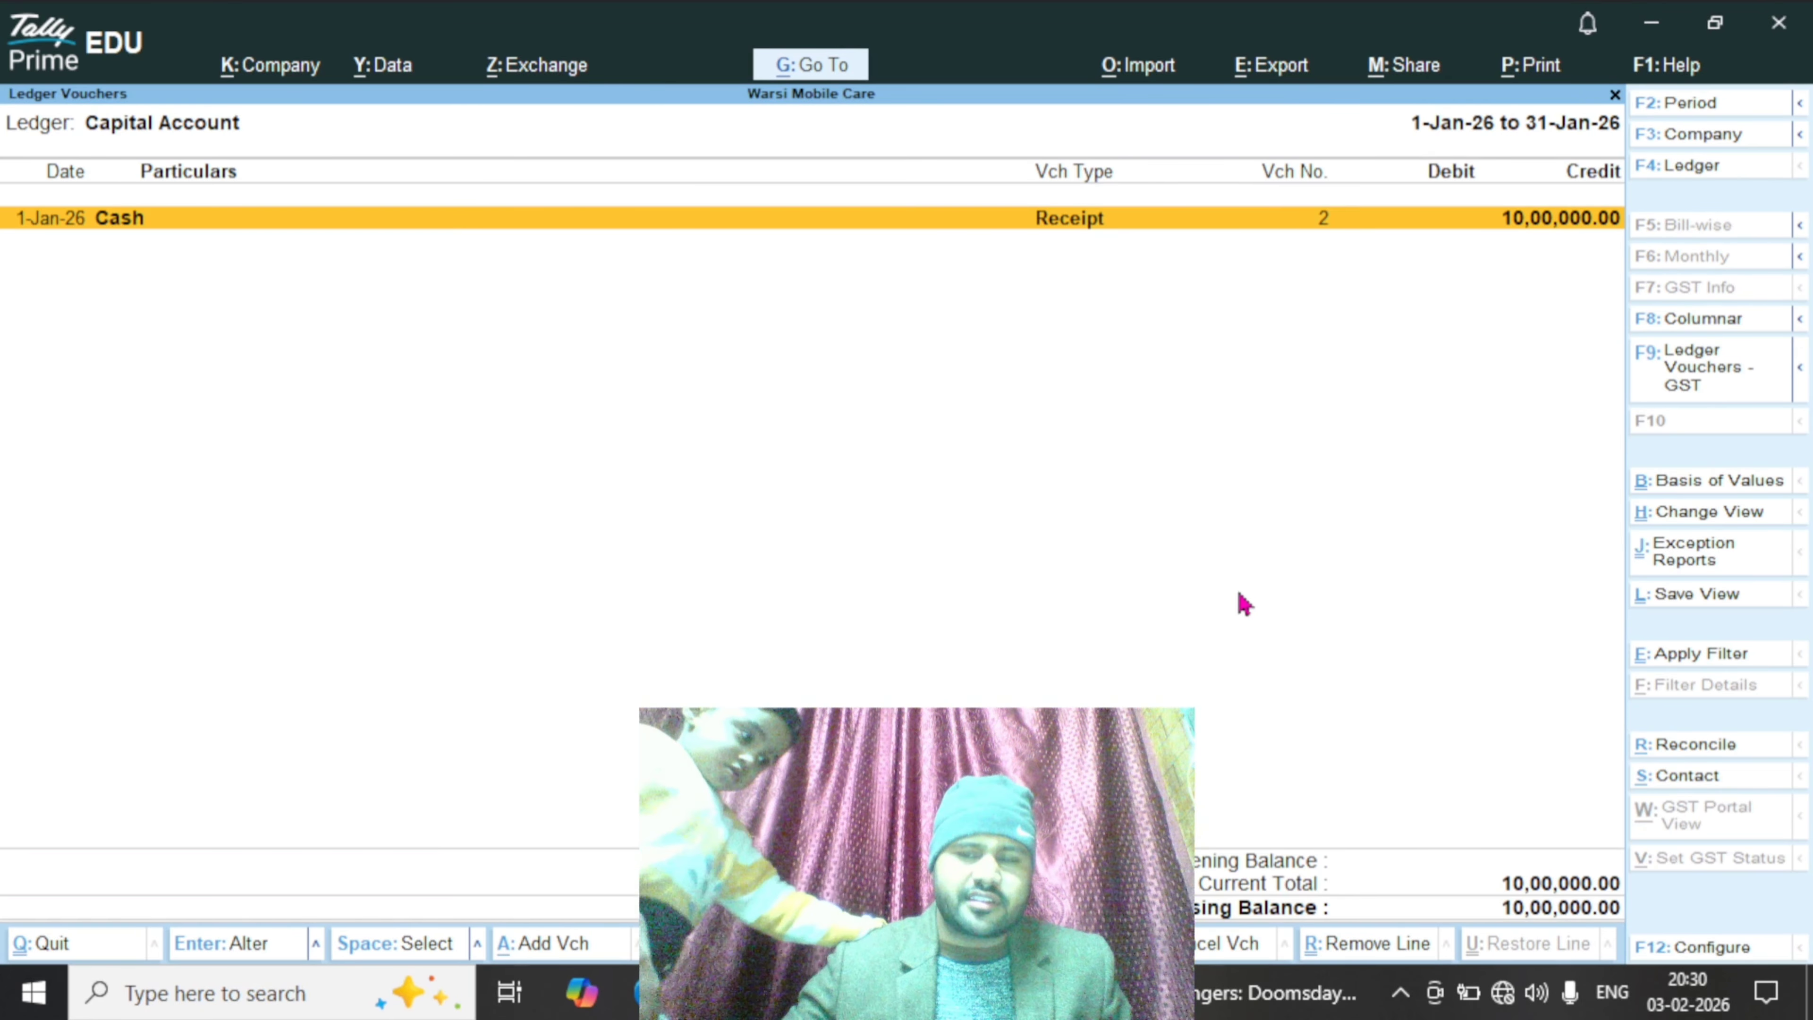
Go back to the Balance Sheet and examine the group summary of Current Liabilities
{"action": "key", "text": "Escape"}
{"action": "key", "text": "Escape"}
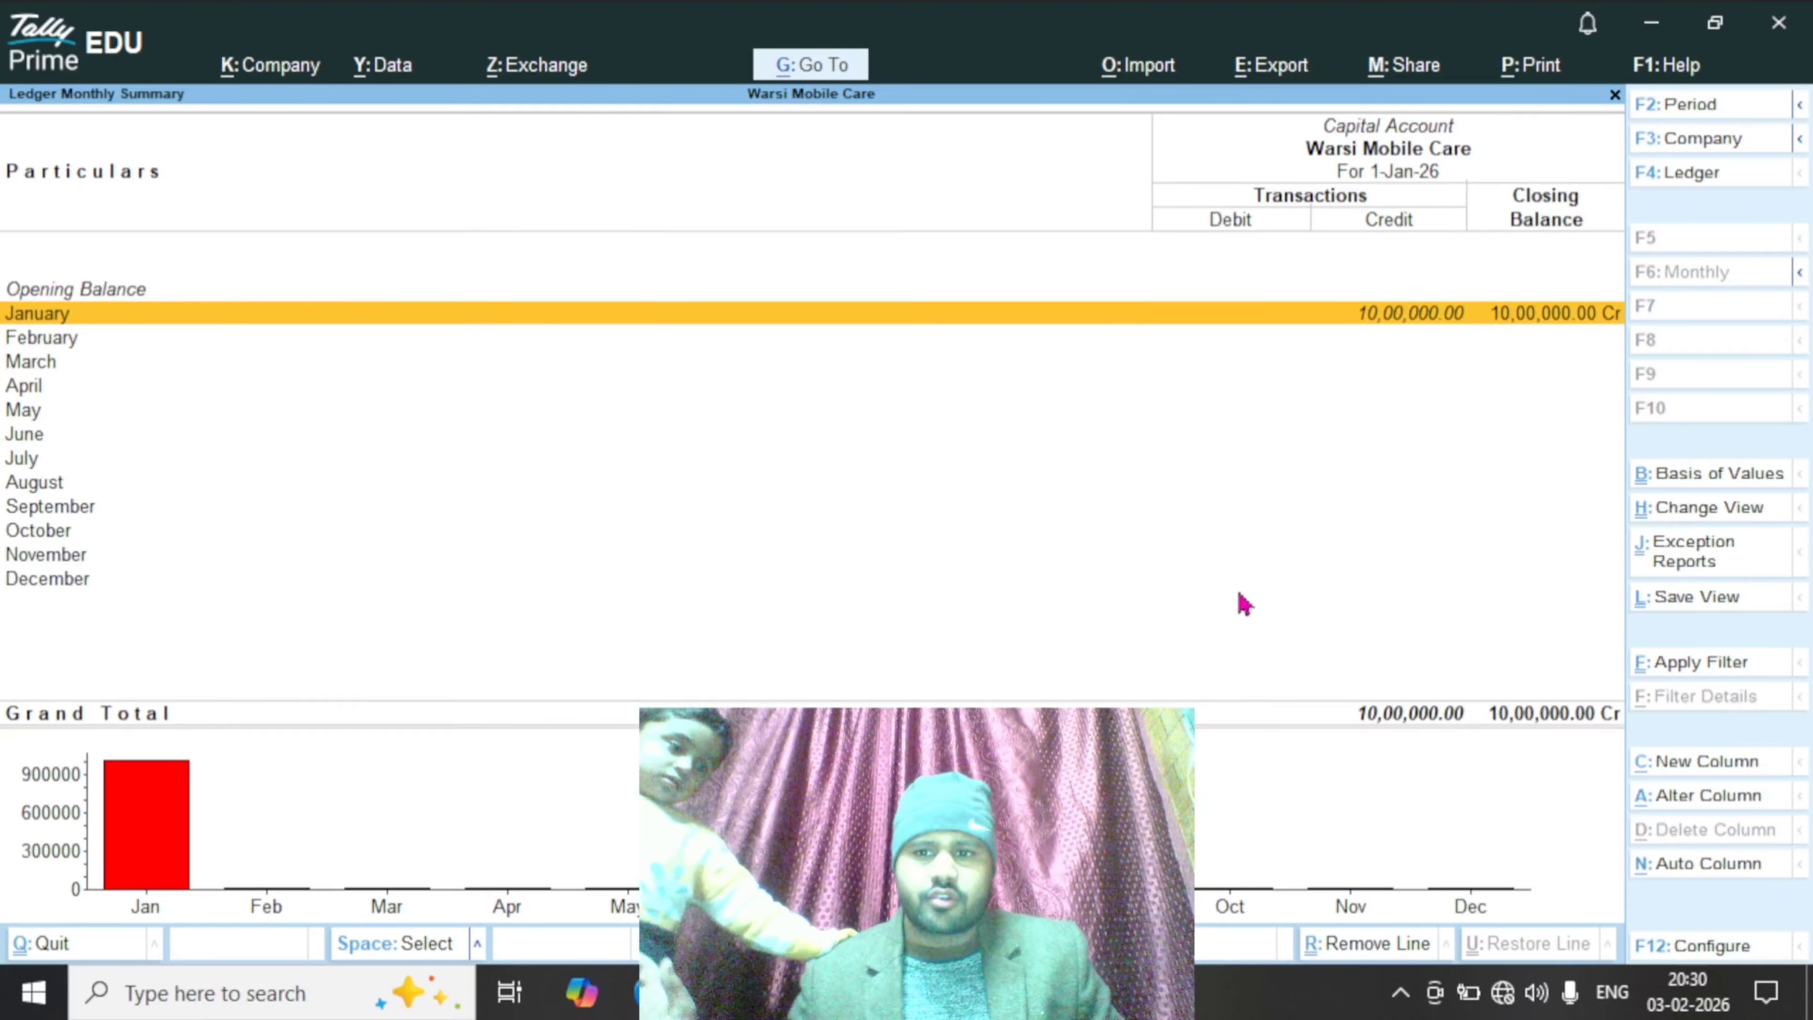
{"action": "key", "text": "Escape"}
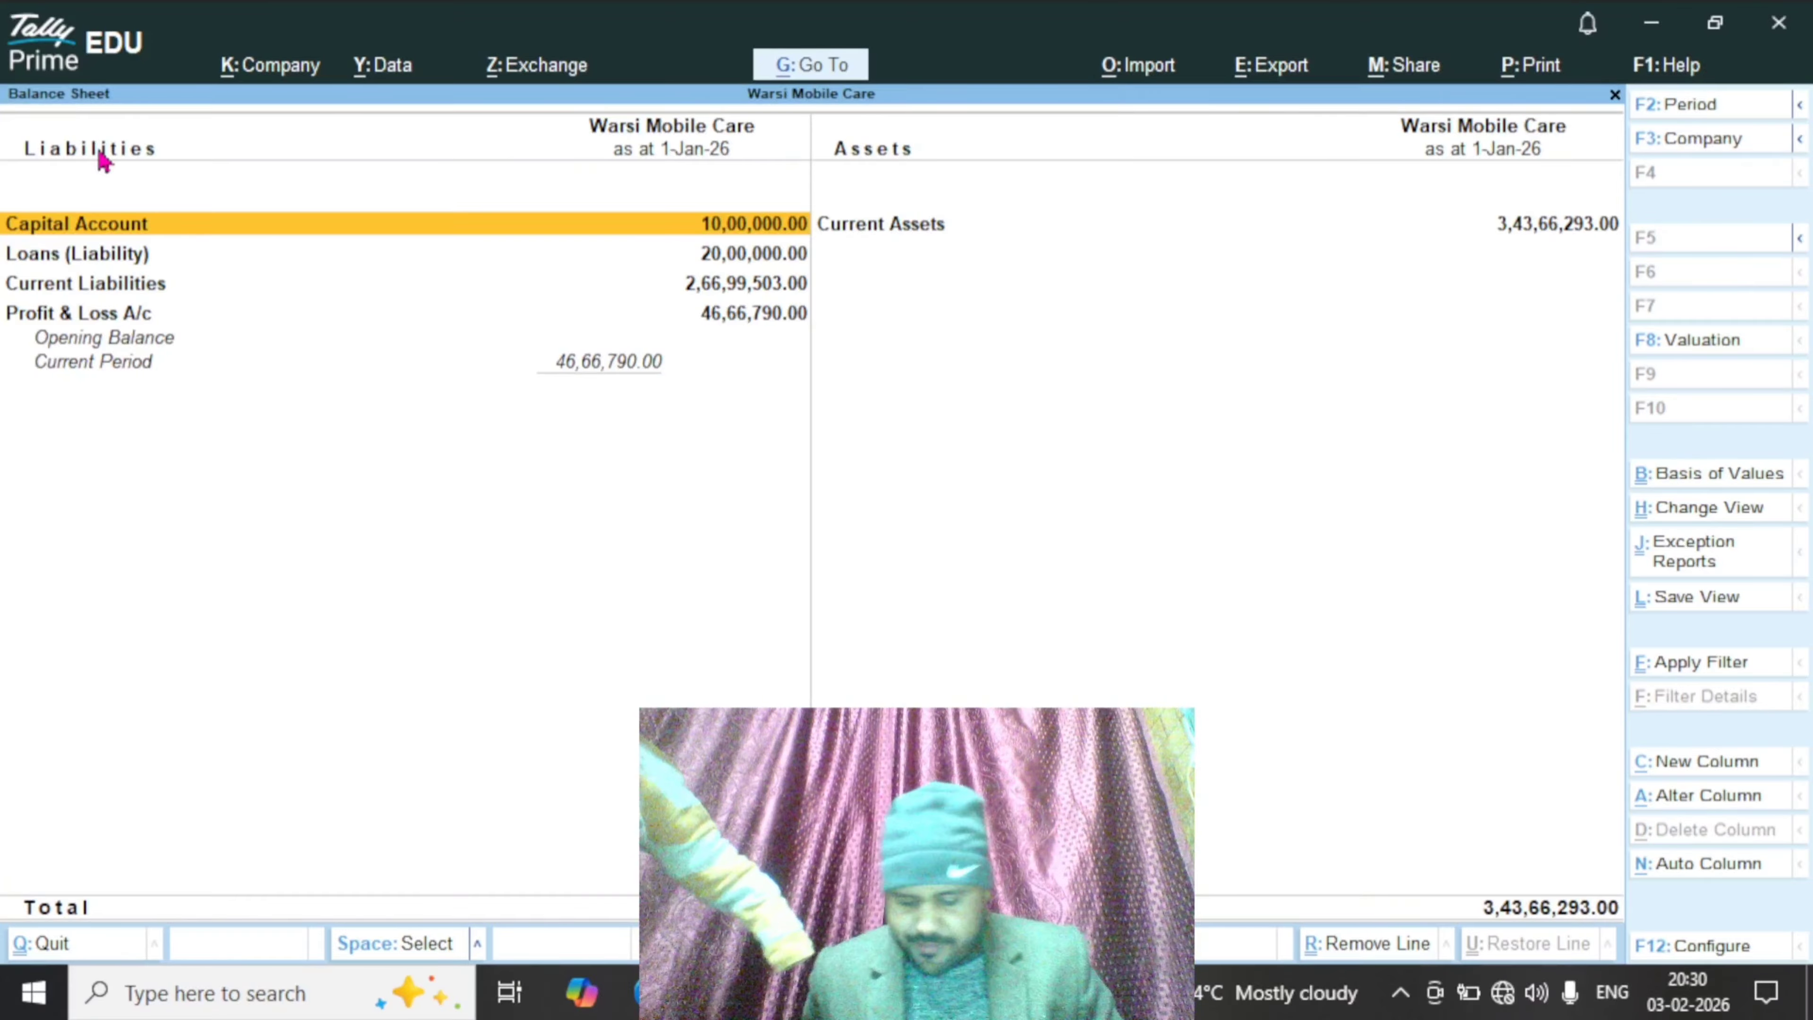
{"action": "key", "text": "Down"}
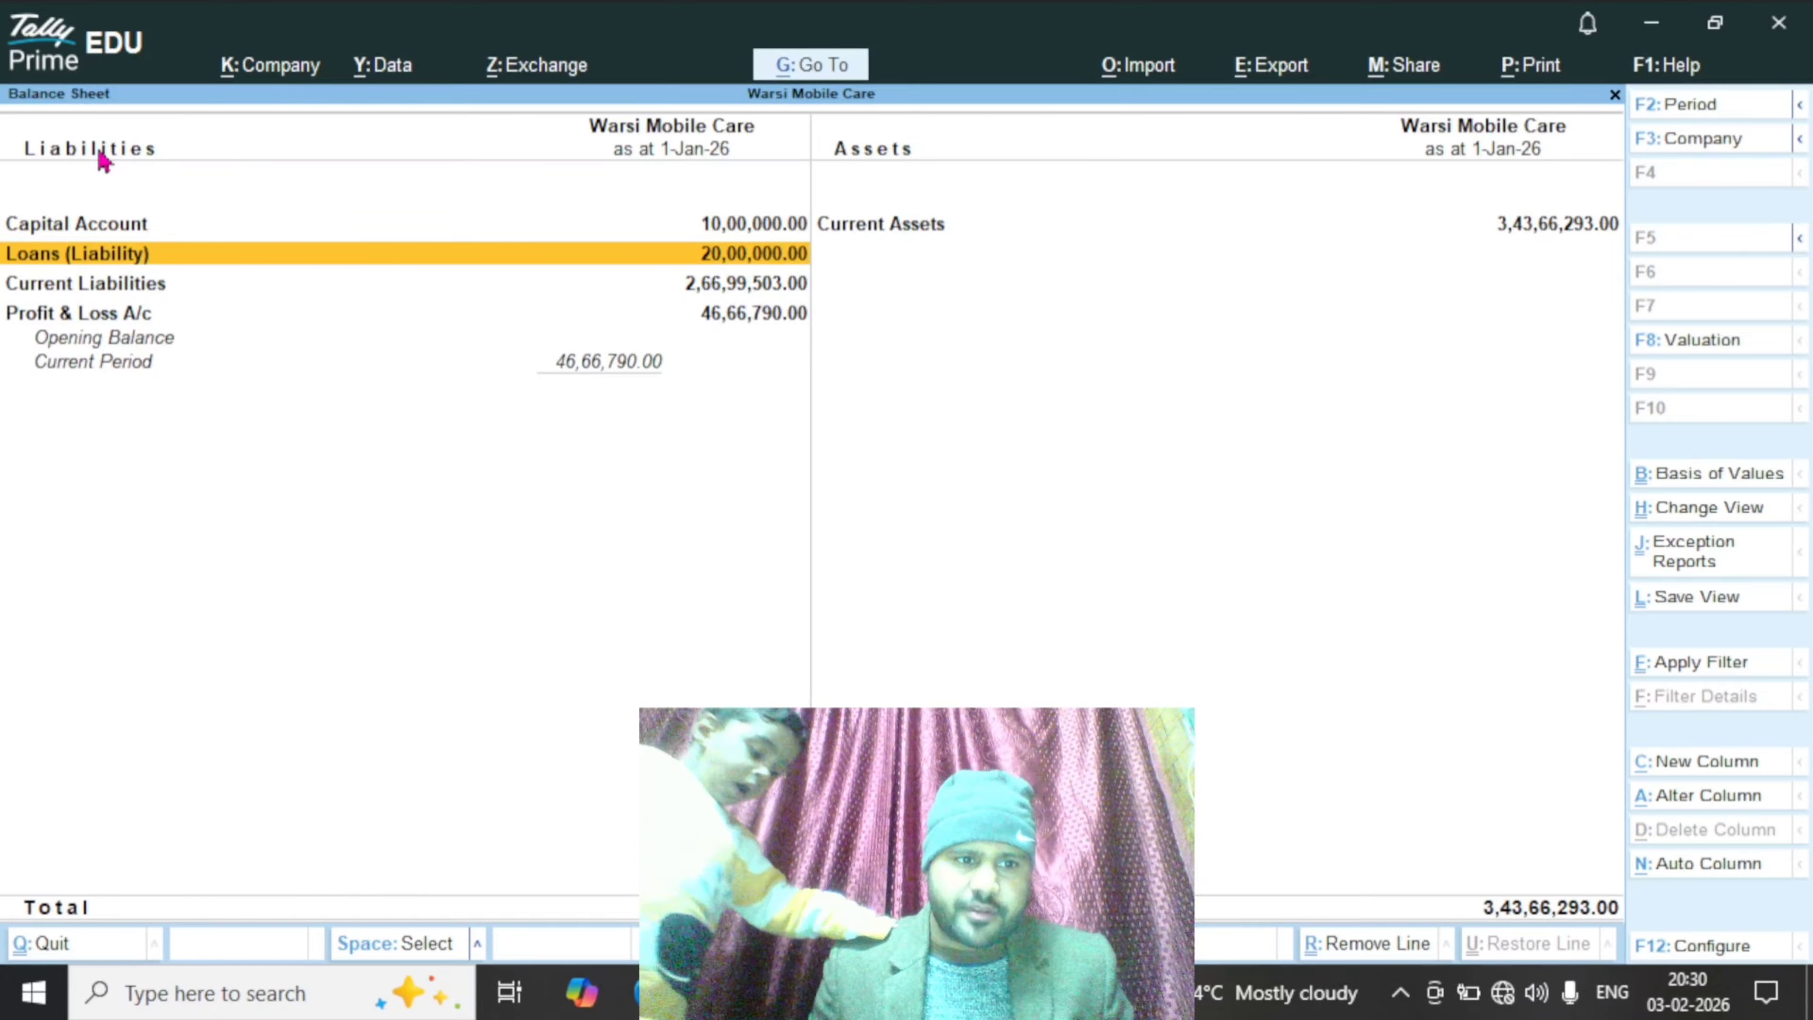
{"action": "key", "text": "Down"}
{"action": "key", "text": "Return"}
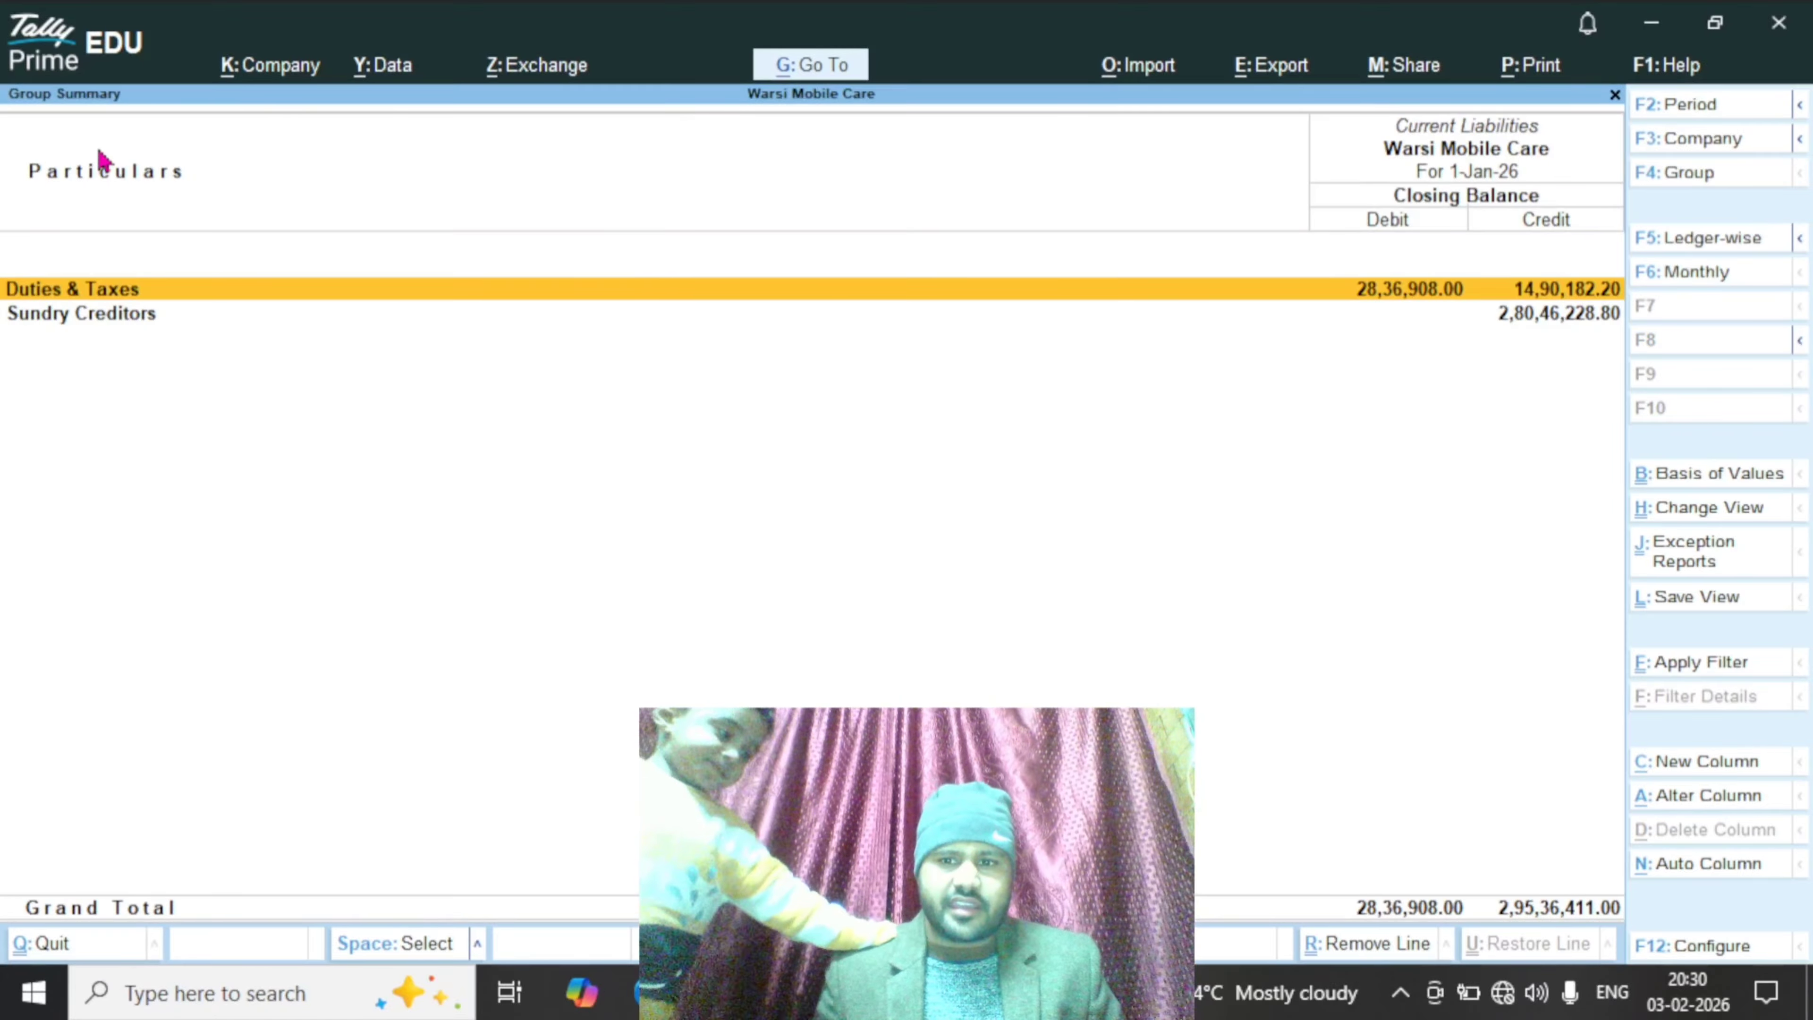
{"action": "key", "text": "Escape"}
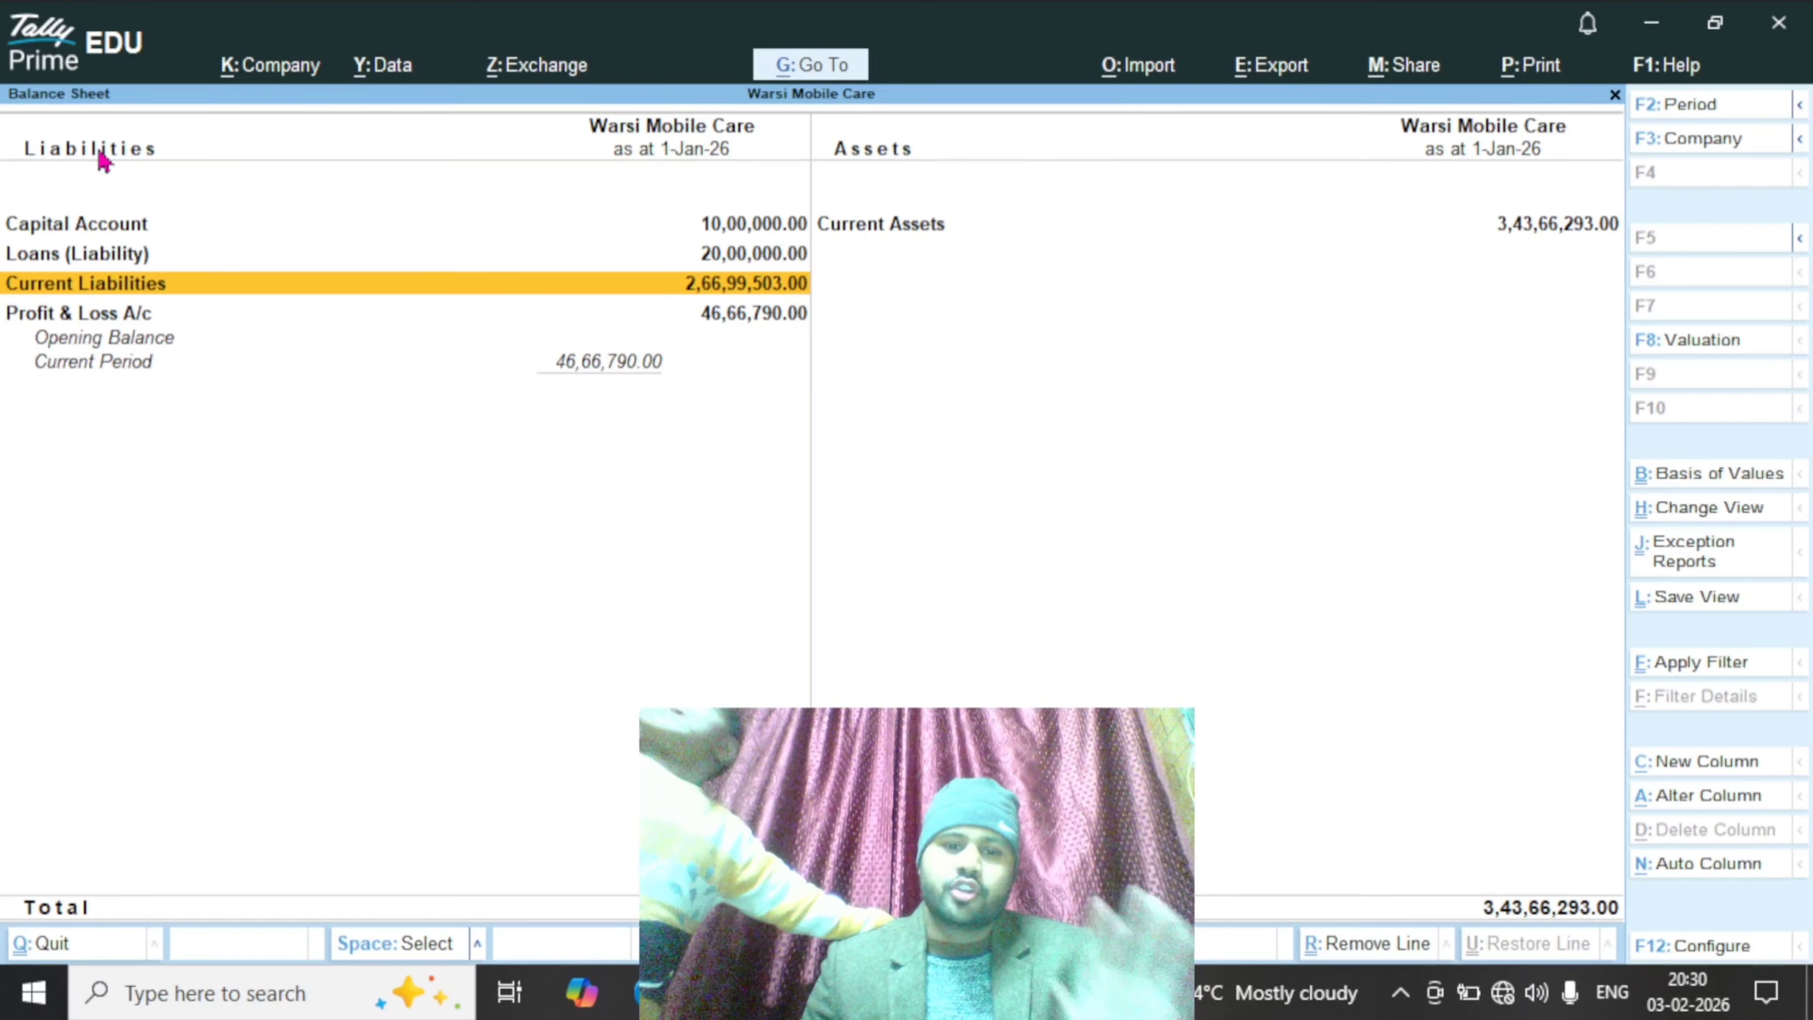
Close the Balance Sheet and return to the Gateway of Tally
{"action": "key", "text": "Escape"}
{"action": "key", "text": "Escape"}
{"action": "key", "text": "Escape"}
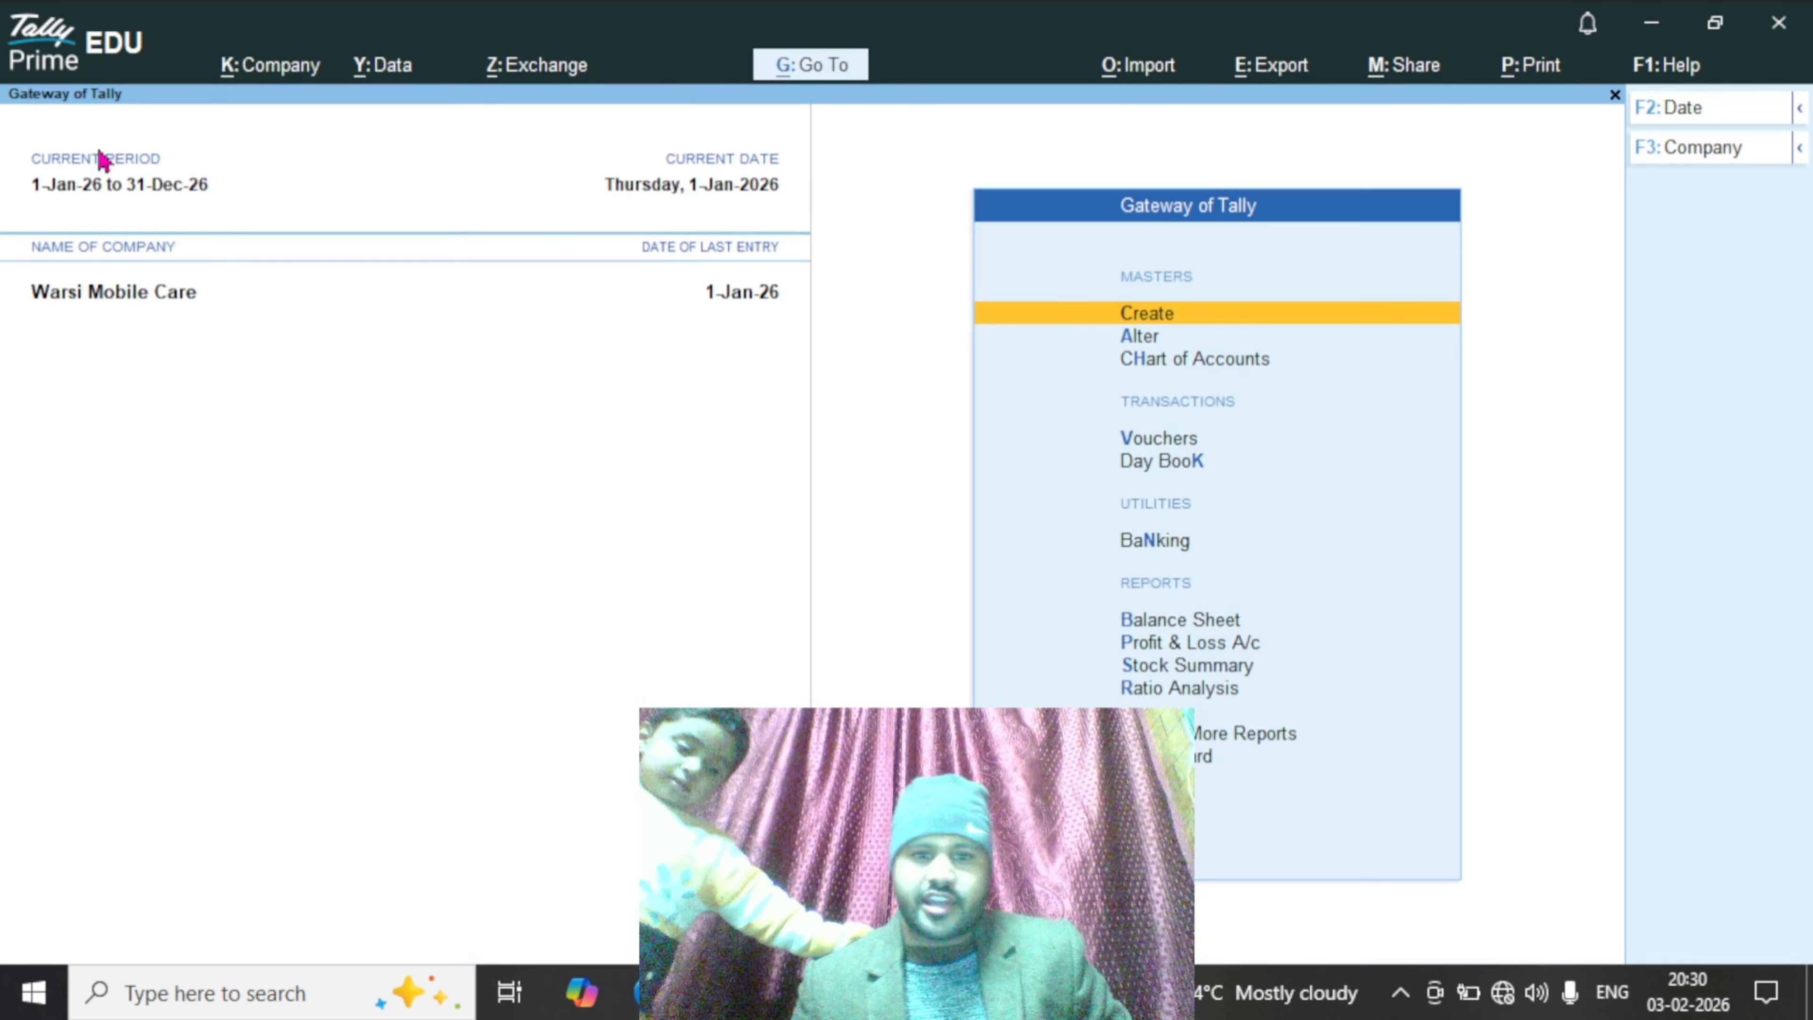
{"action": "key", "text": "Escape"}
{"action": "key", "text": "Escape"}
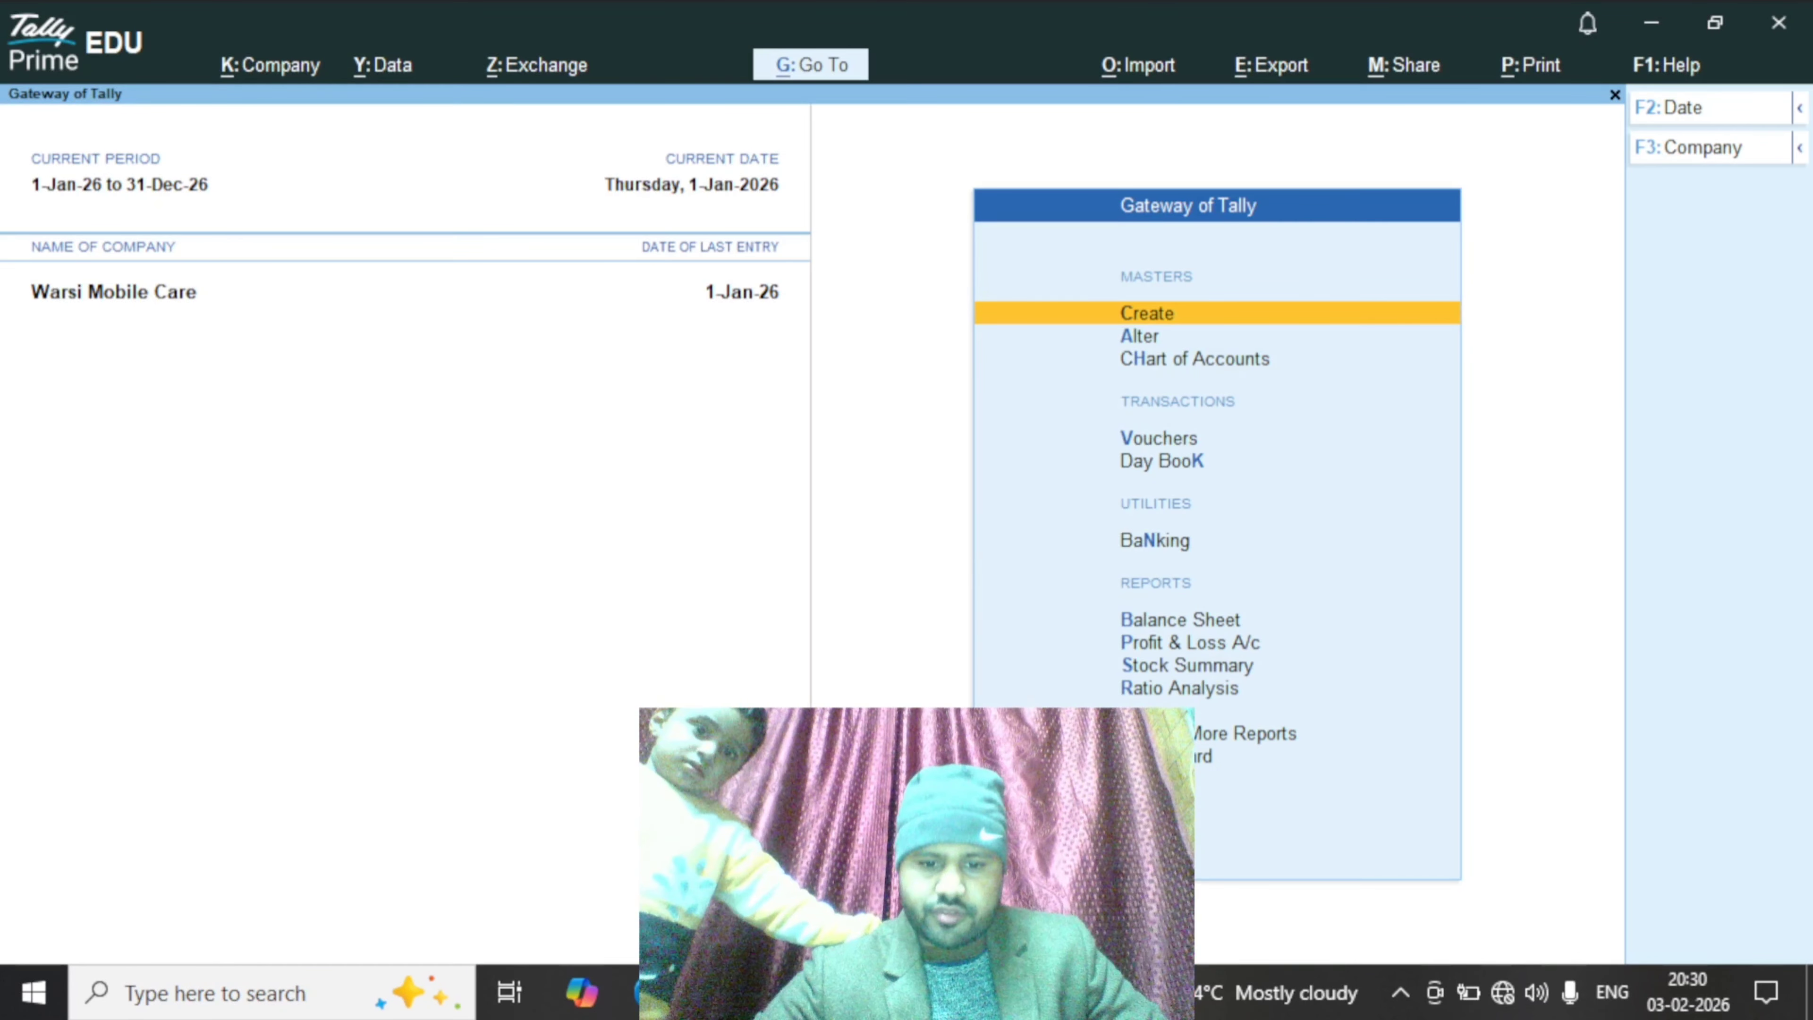
{"action": "key", "text": "alt+Tab"}
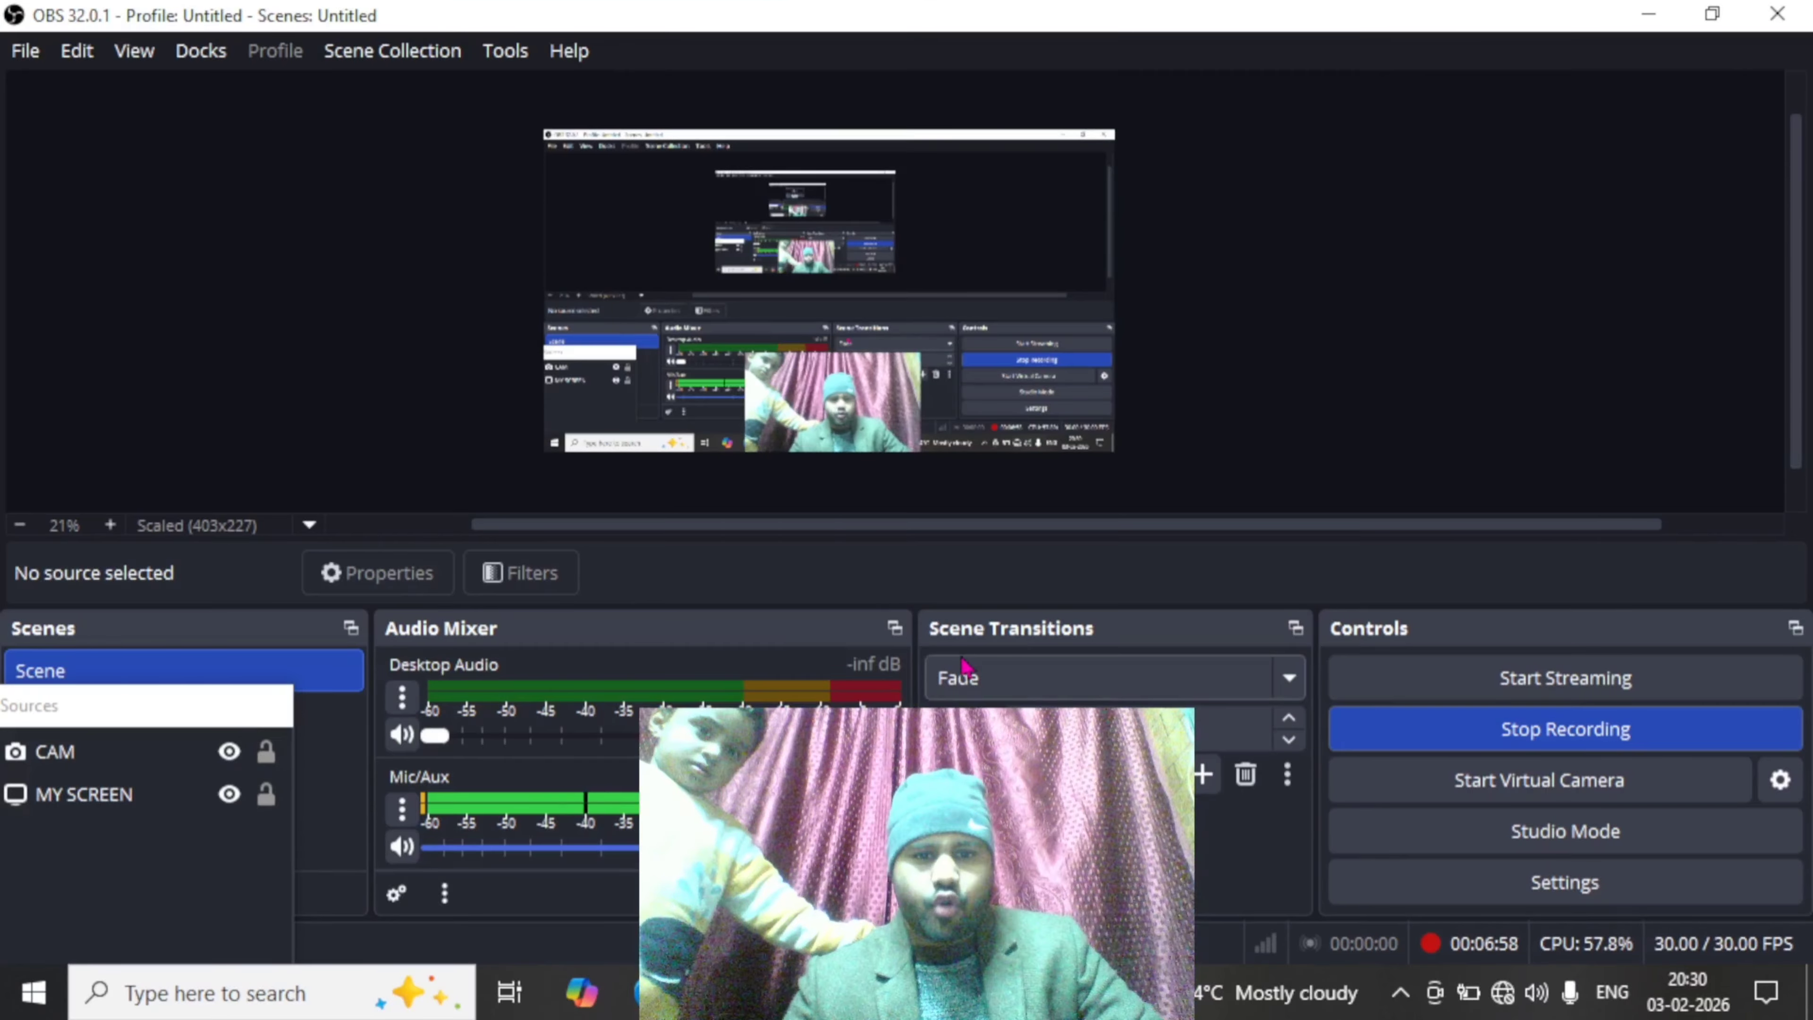